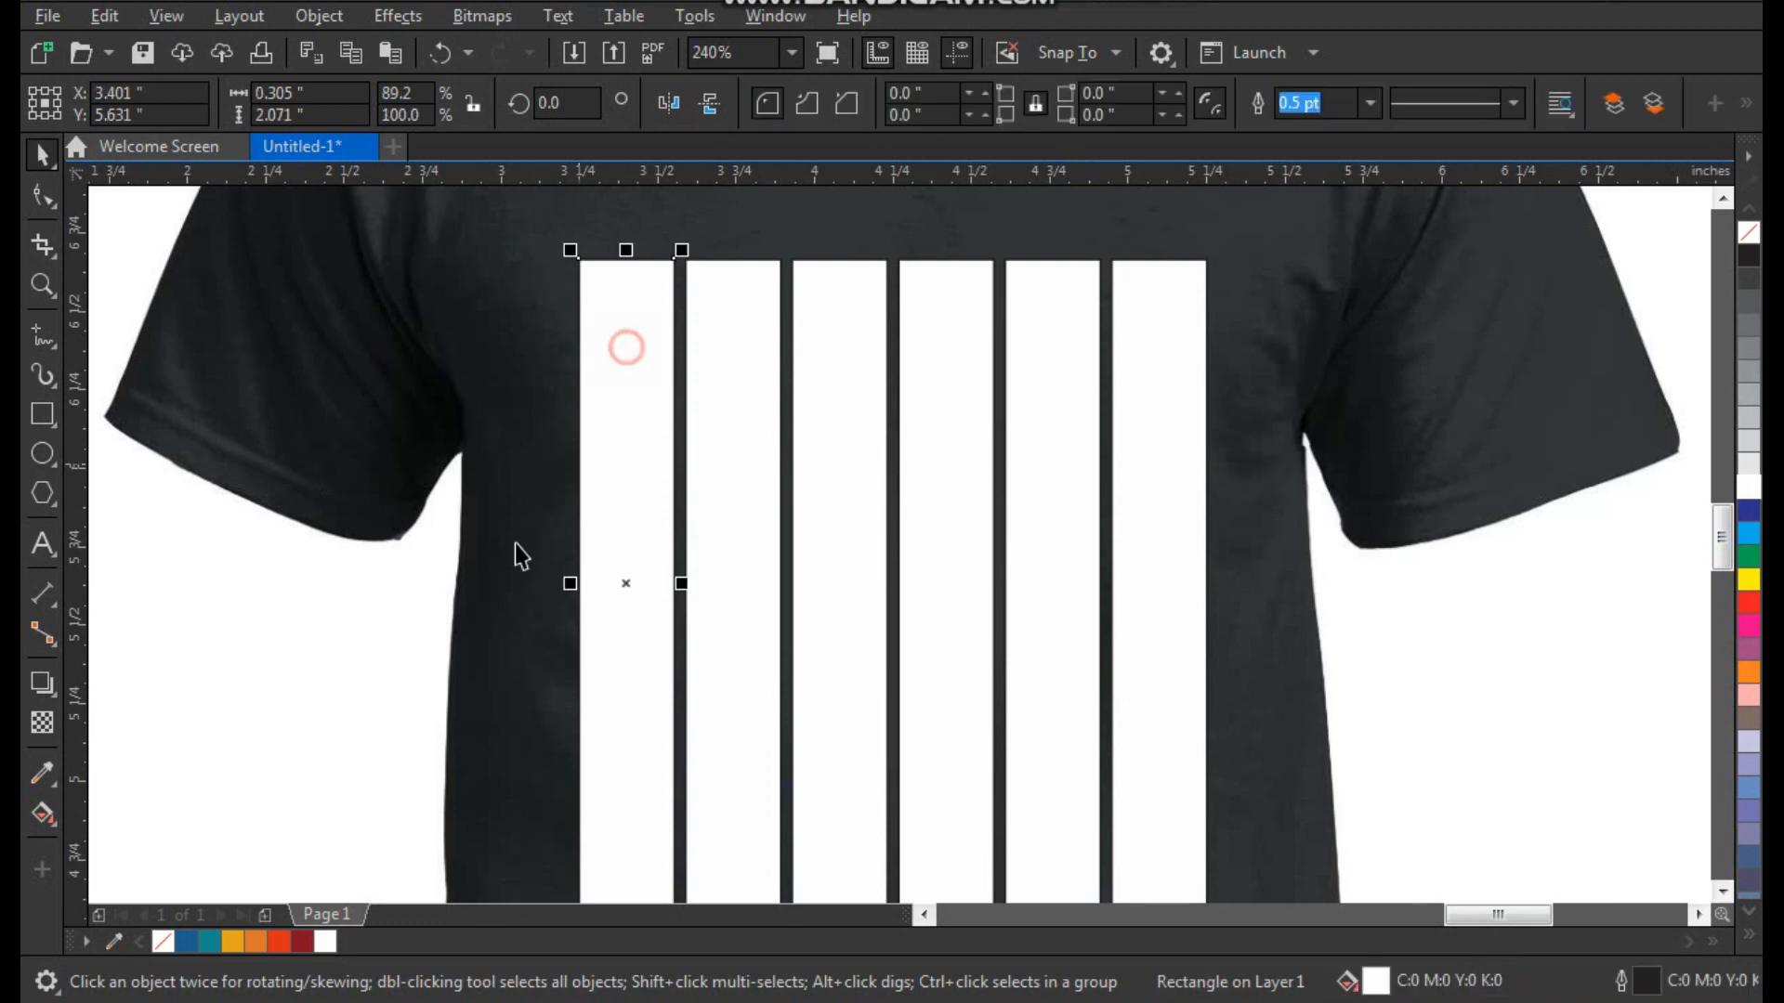
# Fill the six white stripes in order with blue, teal, amber, orange, red and dark red
pyautogui.click(185, 941)
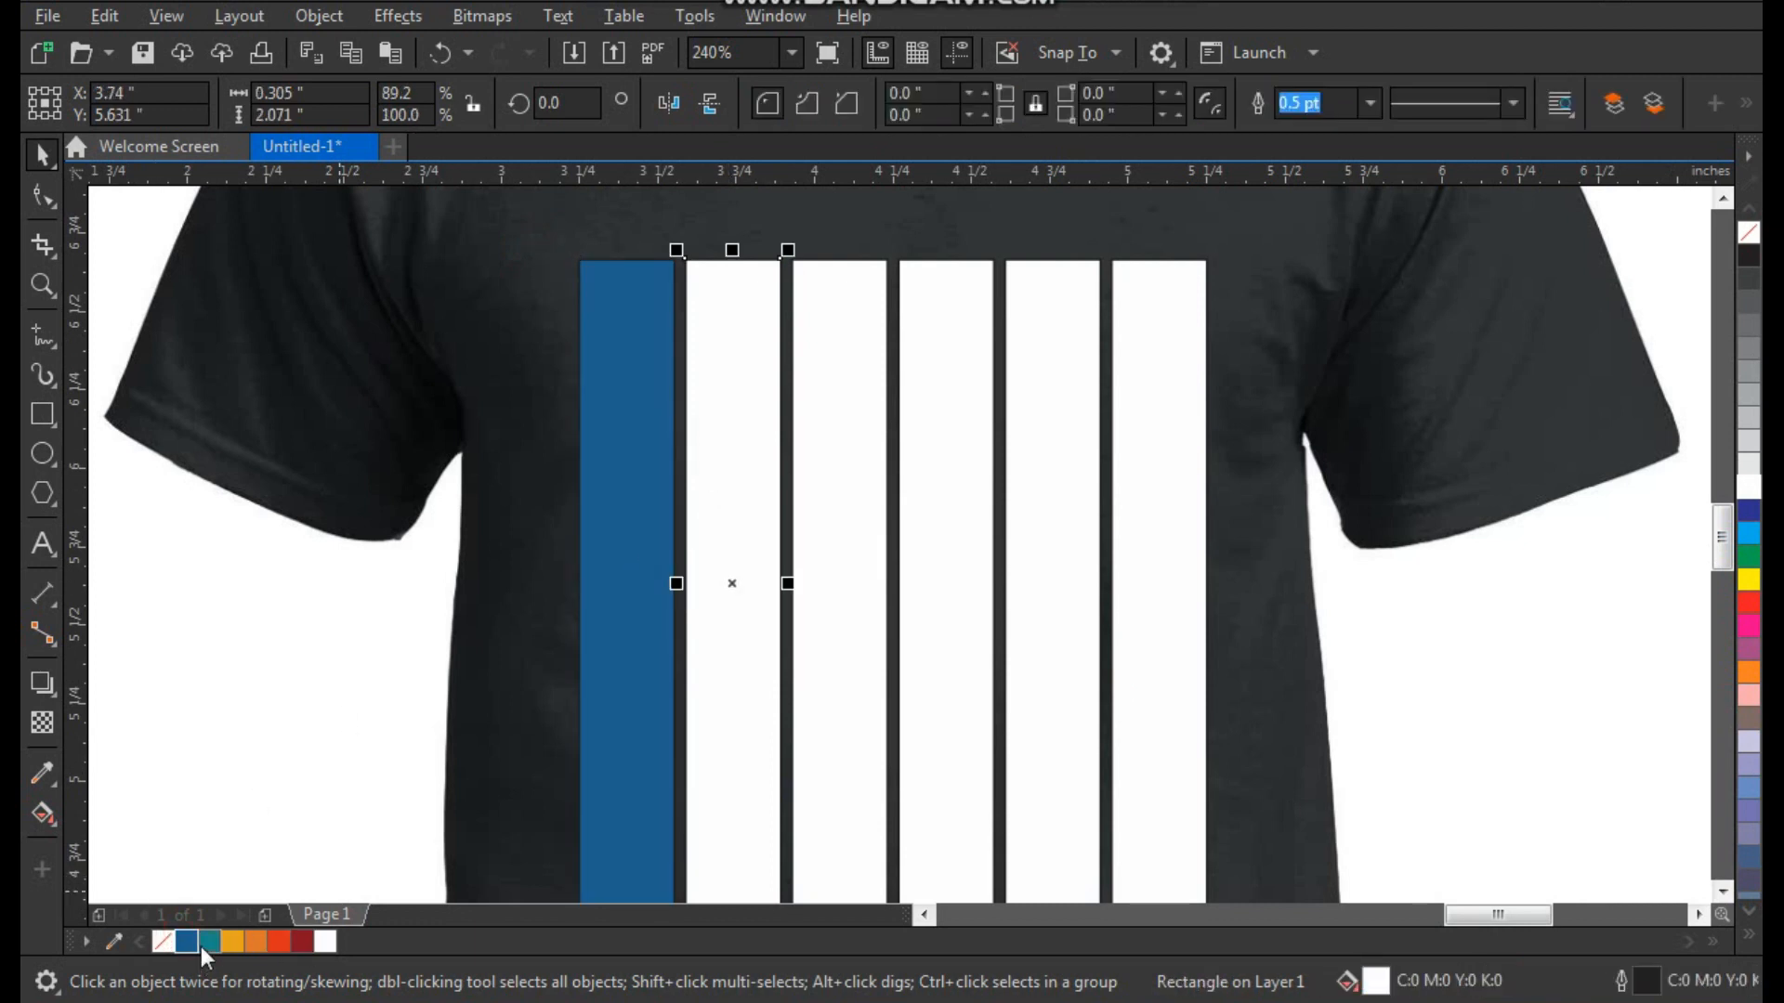
pyautogui.click(205, 942)
pyautogui.click(232, 942)
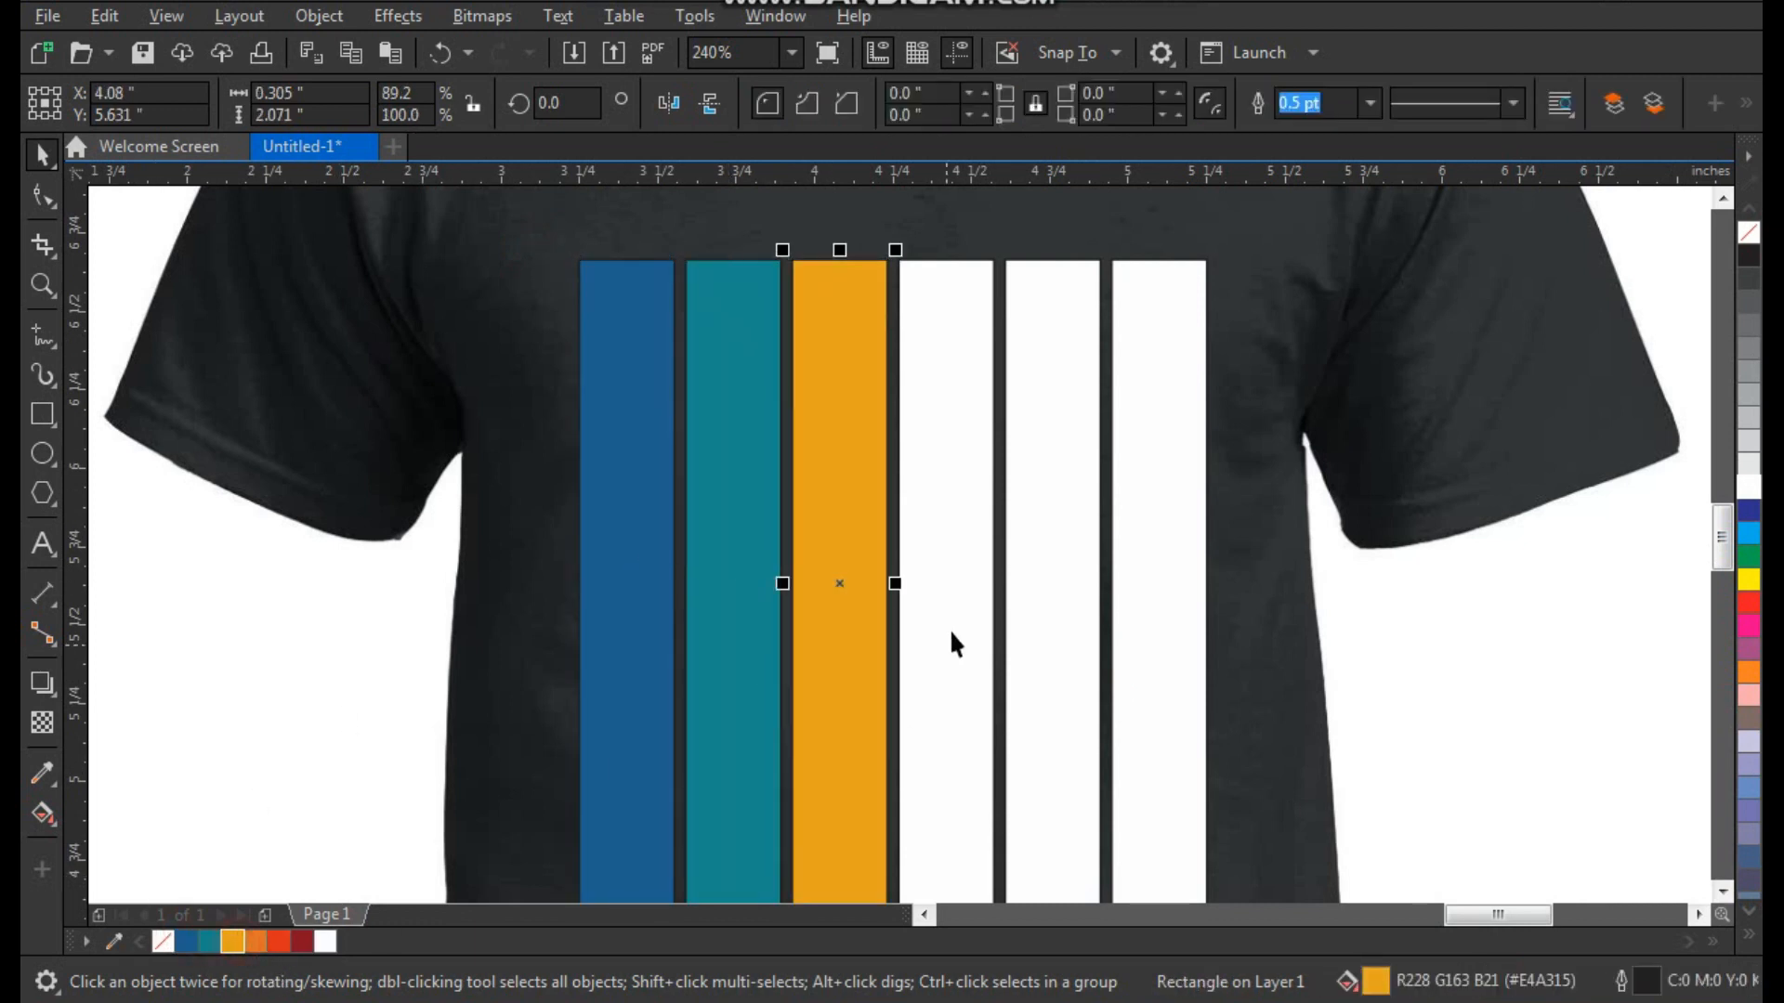
pyautogui.click(256, 942)
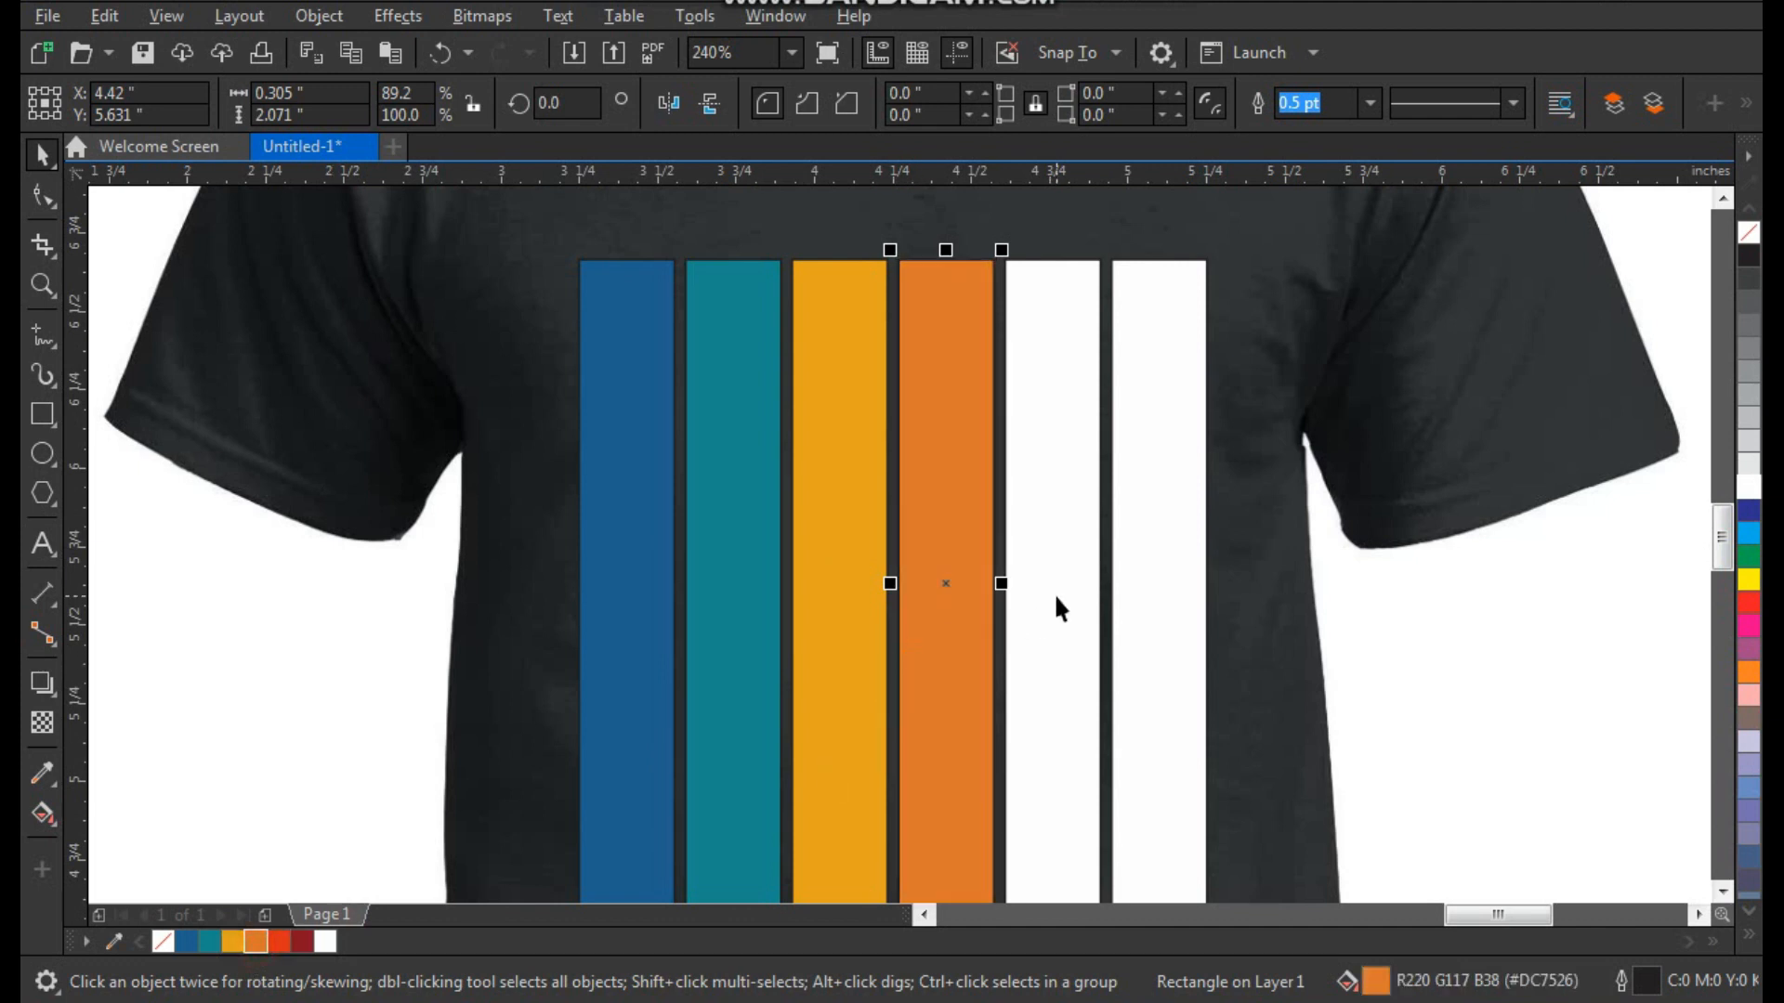
pyautogui.click(280, 942)
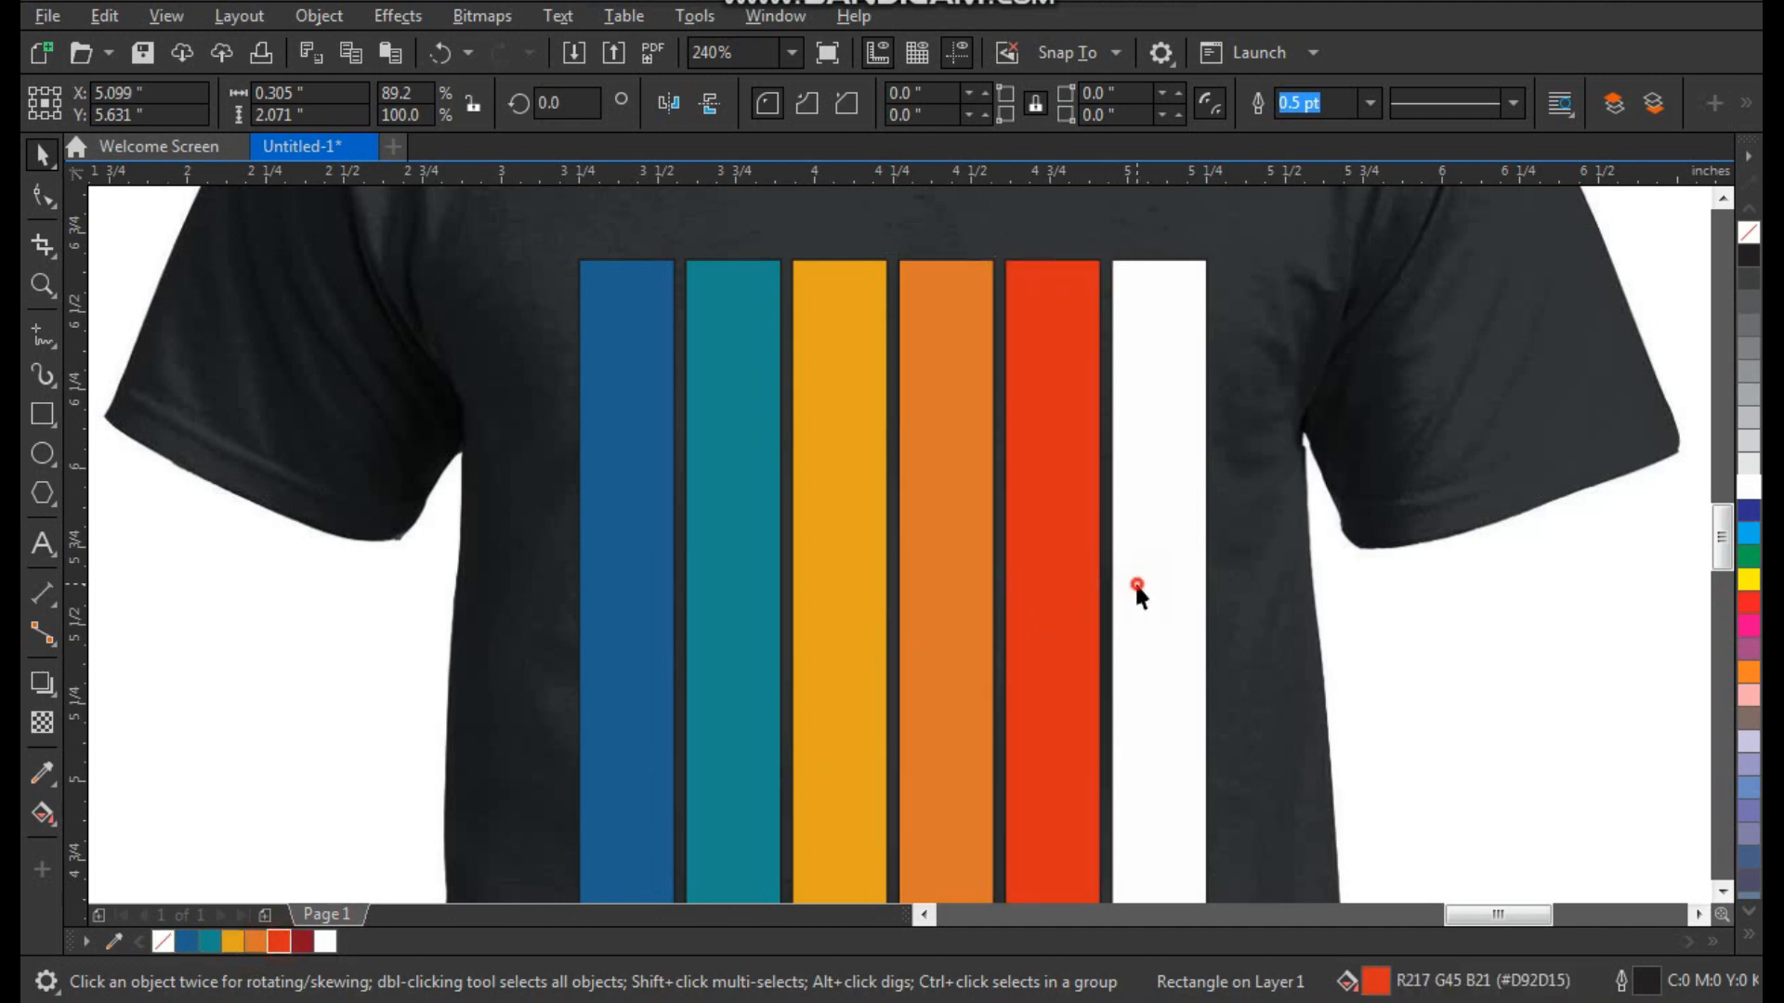
pyautogui.click(305, 942)
# Remove the outlines of all six coloured stripes and shorten the stripes slightly from their lower end
pyautogui.scroll(-3, 833, 594)
pyautogui.moveTo(649, 341); pyautogui.dragTo(1082, 818)
pyautogui.press('F2')
pyautogui.moveTo(1153, 382); pyautogui.dragTo(602, 838)
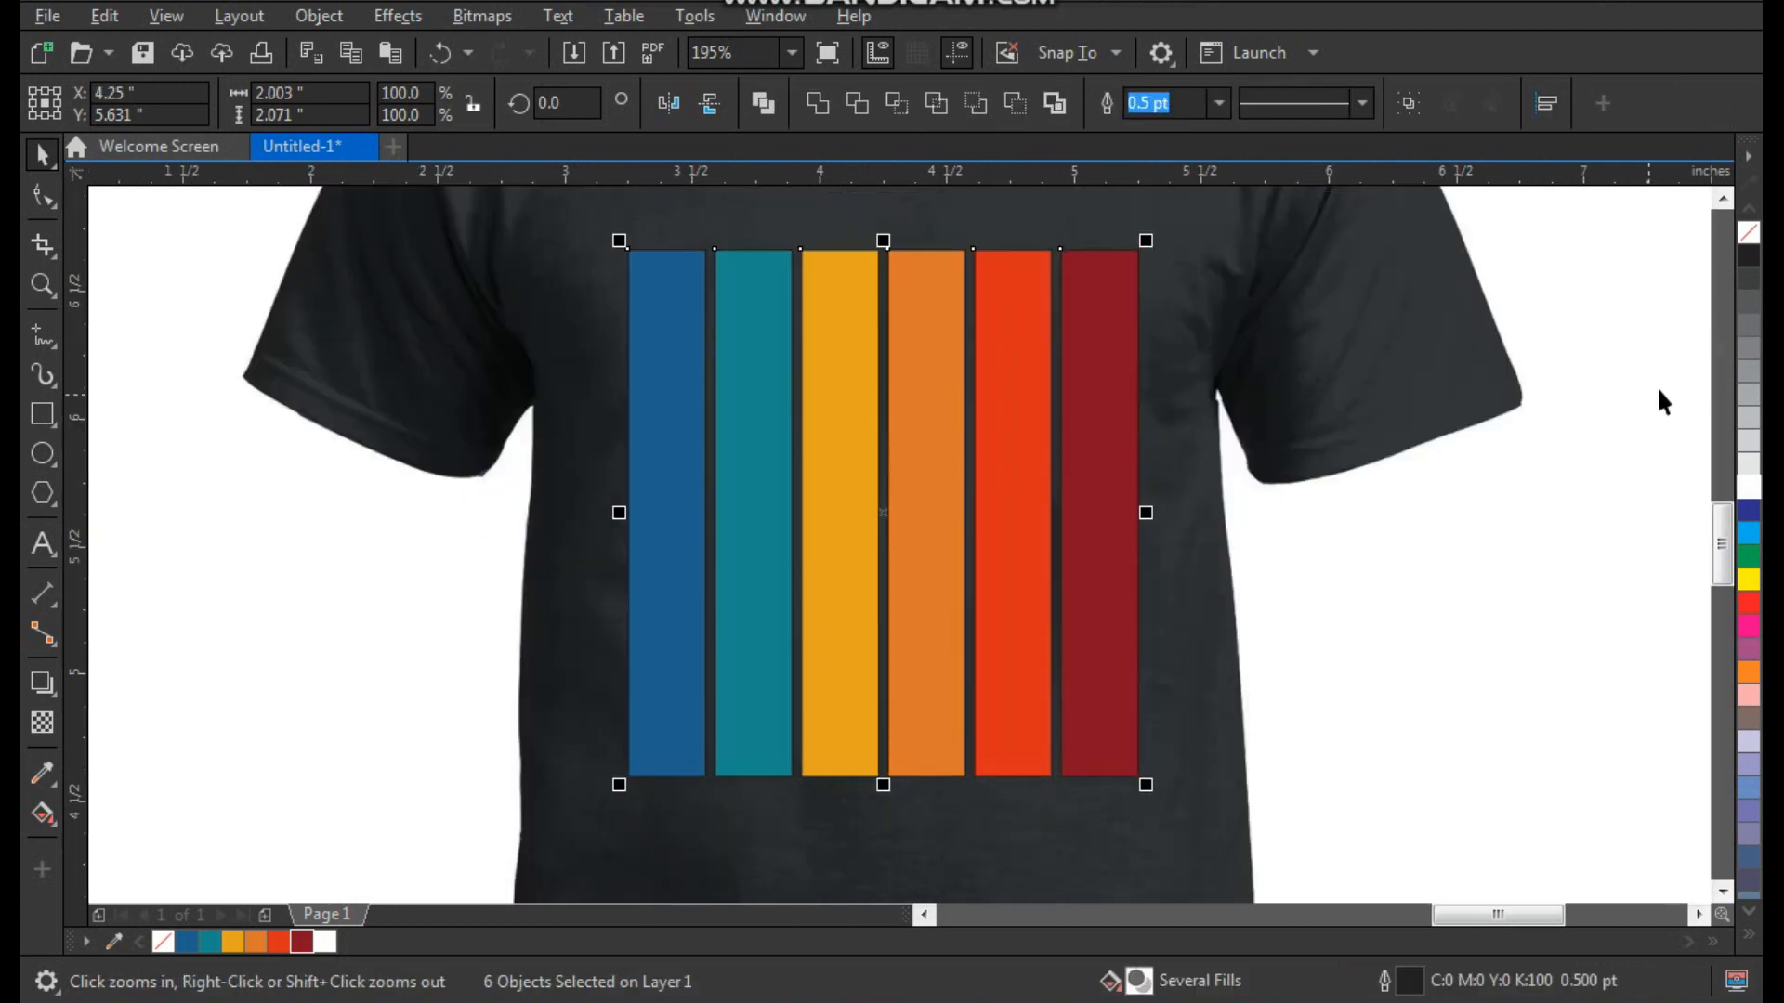
pyautogui.rightClick(1748, 234)
pyautogui.moveTo(884, 786); pyautogui.dragTo(899, 746)
pyautogui.scroll(-3, 972, 582)
pyautogui.click(1493, 392)
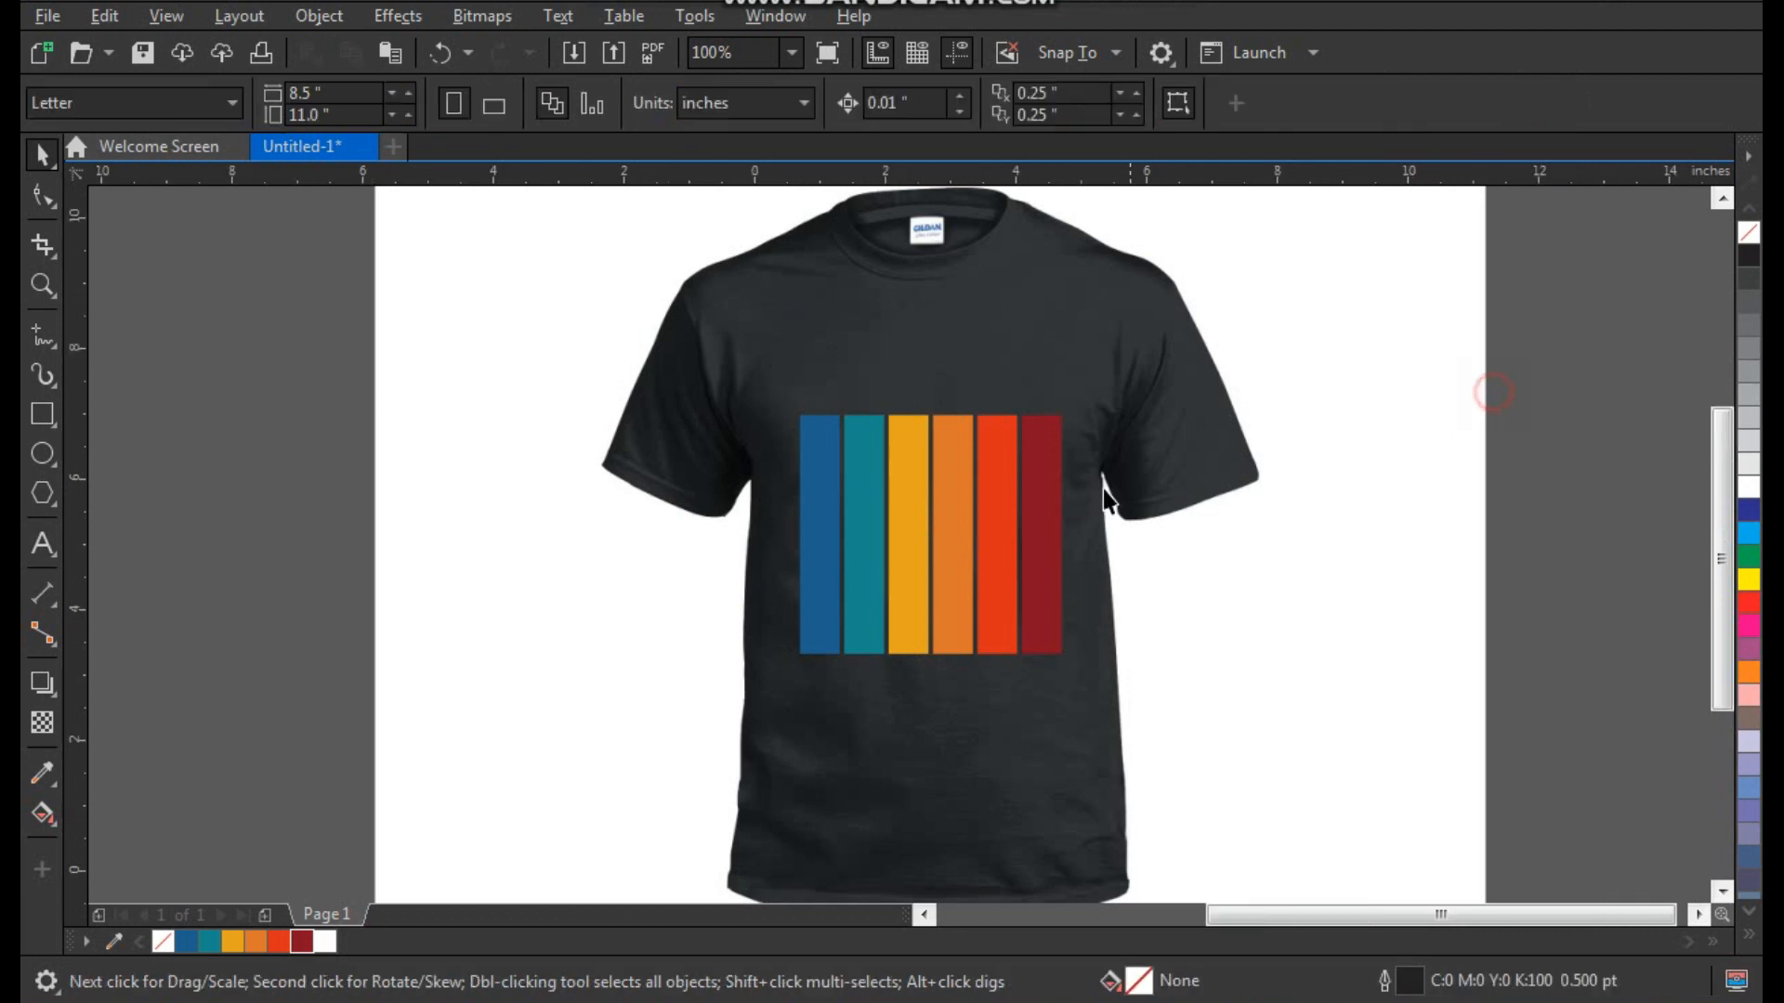
# Convert the brush-stroke bitmap beside the page to vector shapes with Quick Trace
pyautogui.scroll(-1, 1119, 482)
pyautogui.scroll(-1, 800, 458)
pyautogui.moveTo(824, 310); pyautogui.dragTo(99, 626)
pyautogui.moveTo(611, 471); pyautogui.dragTo(617, 505)
pyautogui.hotkey('ctrl', 'z')
pyautogui.click(810, 104)
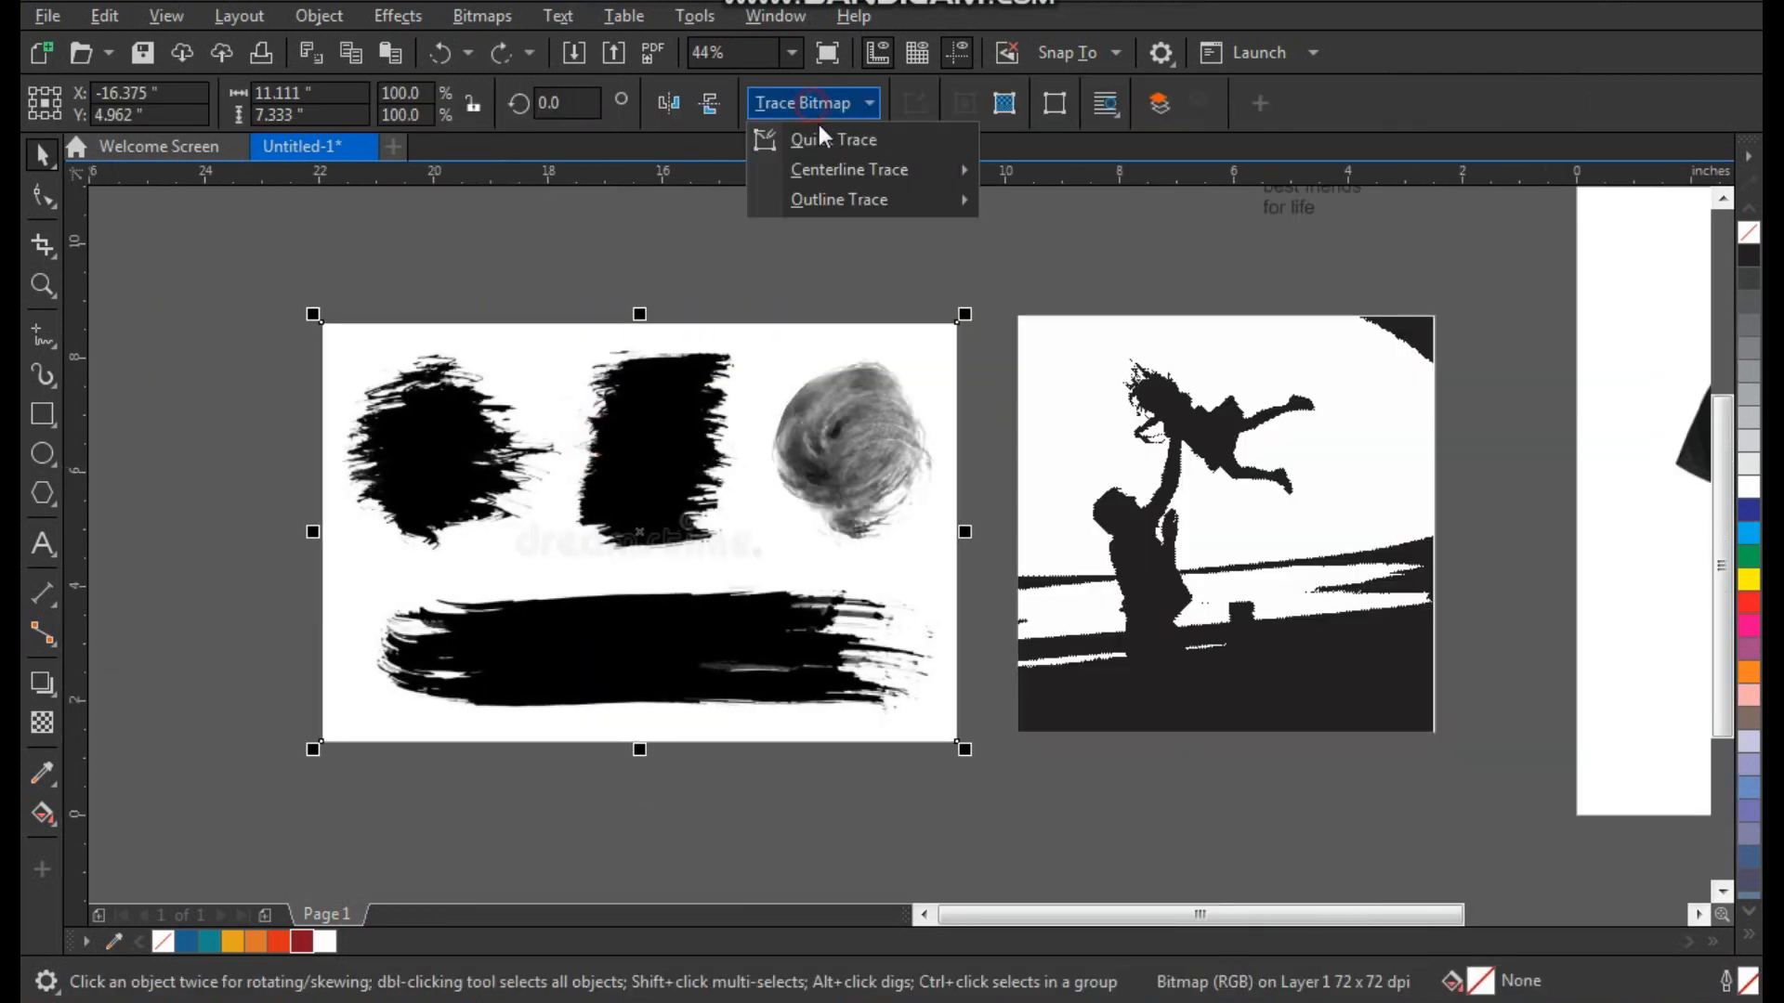
pyautogui.click(855, 154)
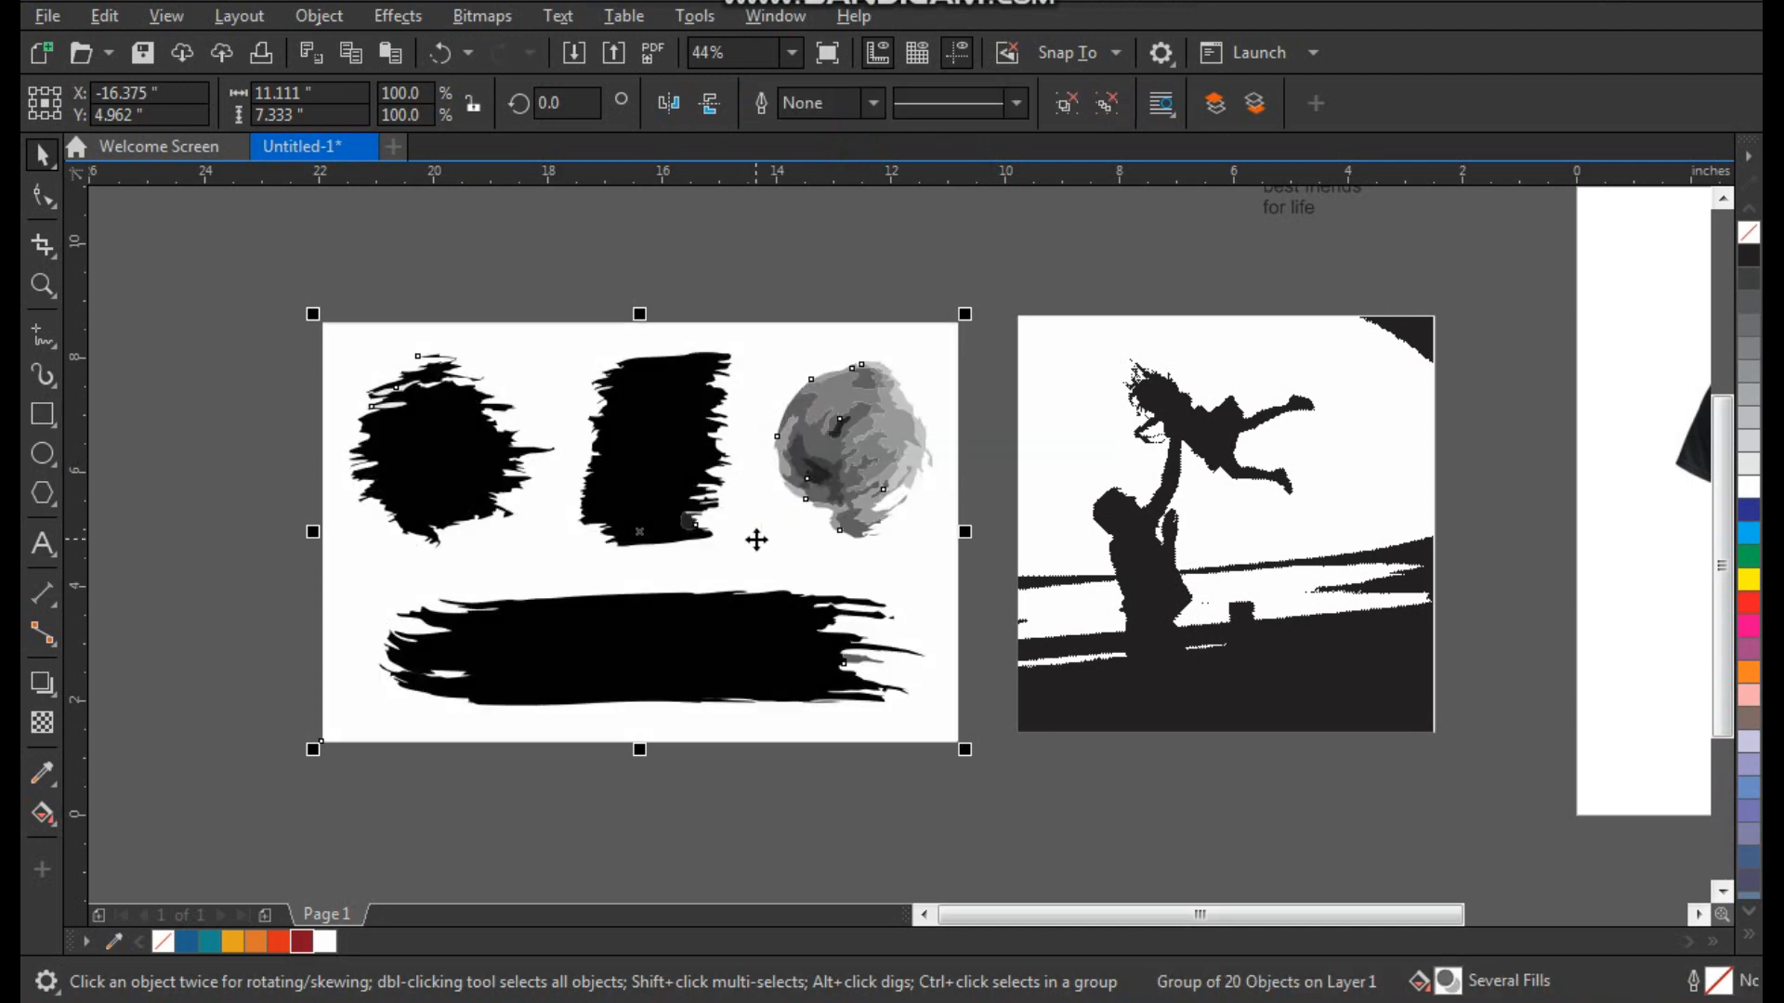
# Move the traced brush strokes away from the source bitmap and delete the bitmap
pyautogui.scroll(-2, 798, 512)
pyautogui.moveTo(800, 549); pyautogui.dragTo(517, 475)
pyautogui.moveTo(739, 513); pyautogui.dragTo(750, 572)
pyautogui.press('Delete')
pyautogui.moveTo(568, 414); pyautogui.dragTo(650, 440)
pyautogui.press('F2')
pyautogui.moveTo(769, 277); pyautogui.dragTo(306, 657)
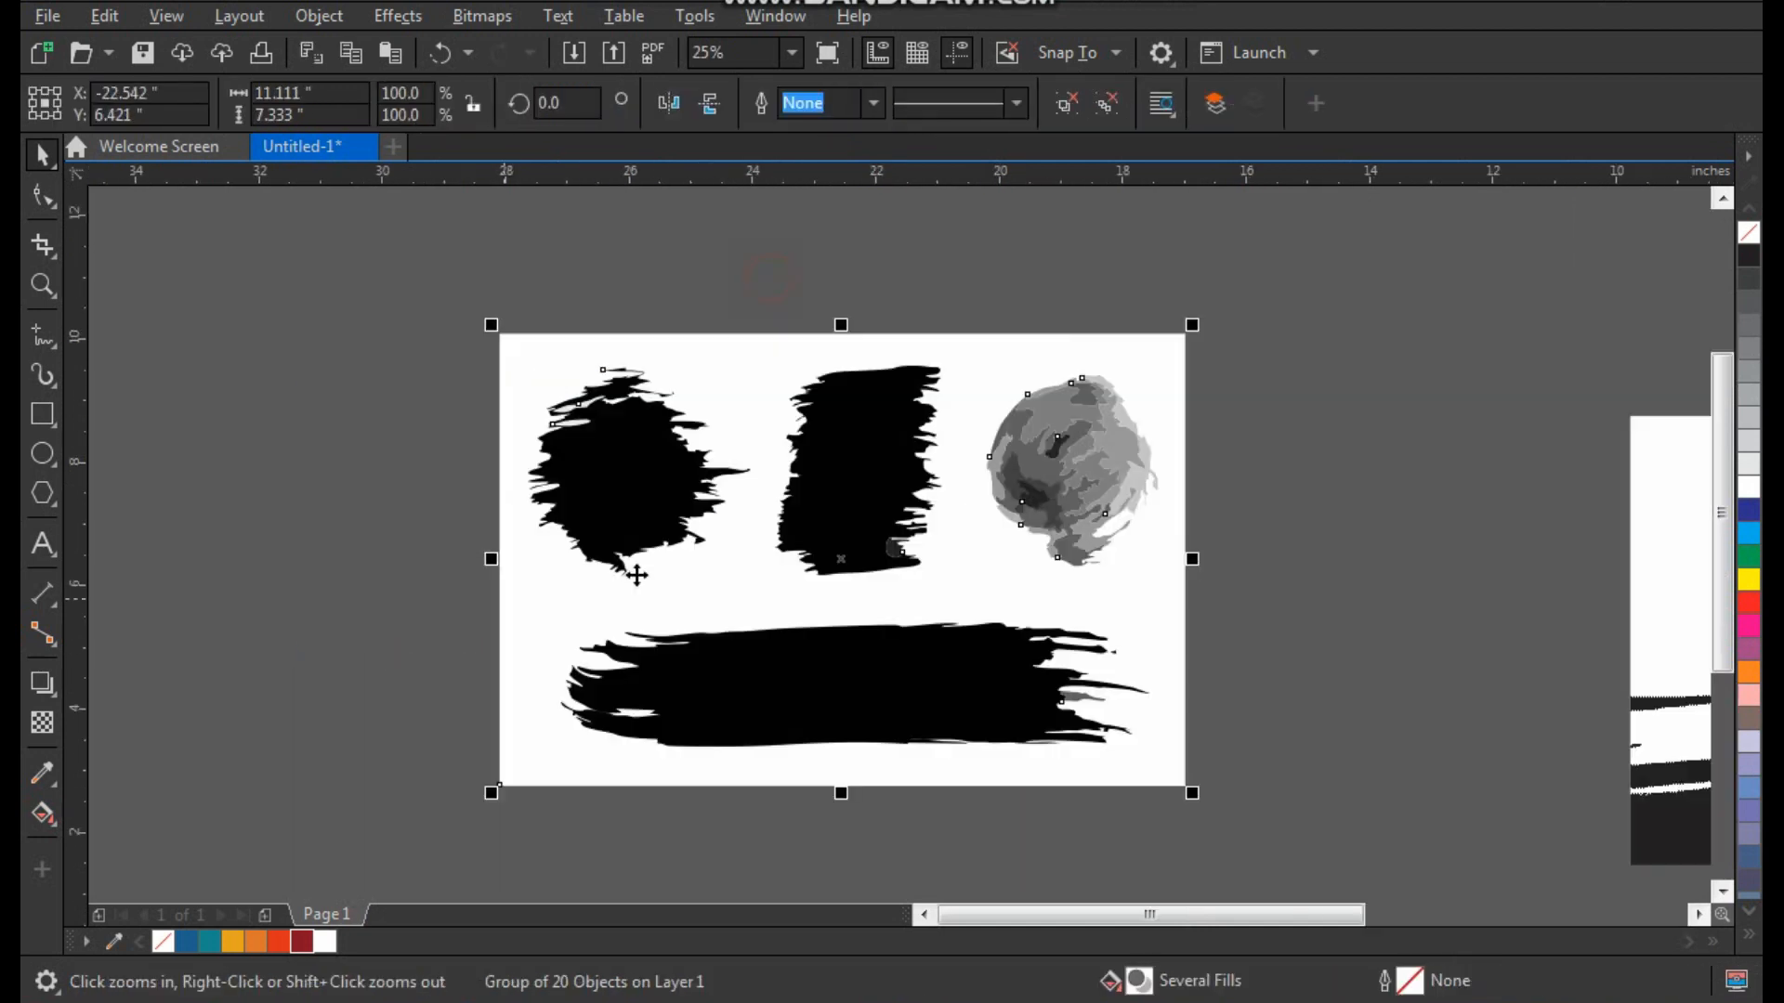
# Ungroup the traced brush strokes and delete the grey round smudge and the white background
pyautogui.hotkey('ctrl', 'u')
pyautogui.moveTo(1288, 304); pyautogui.dragTo(1155, 437)
pyautogui.moveTo(988, 574); pyautogui.dragTo(988, 574)
pyautogui.press('Delete')
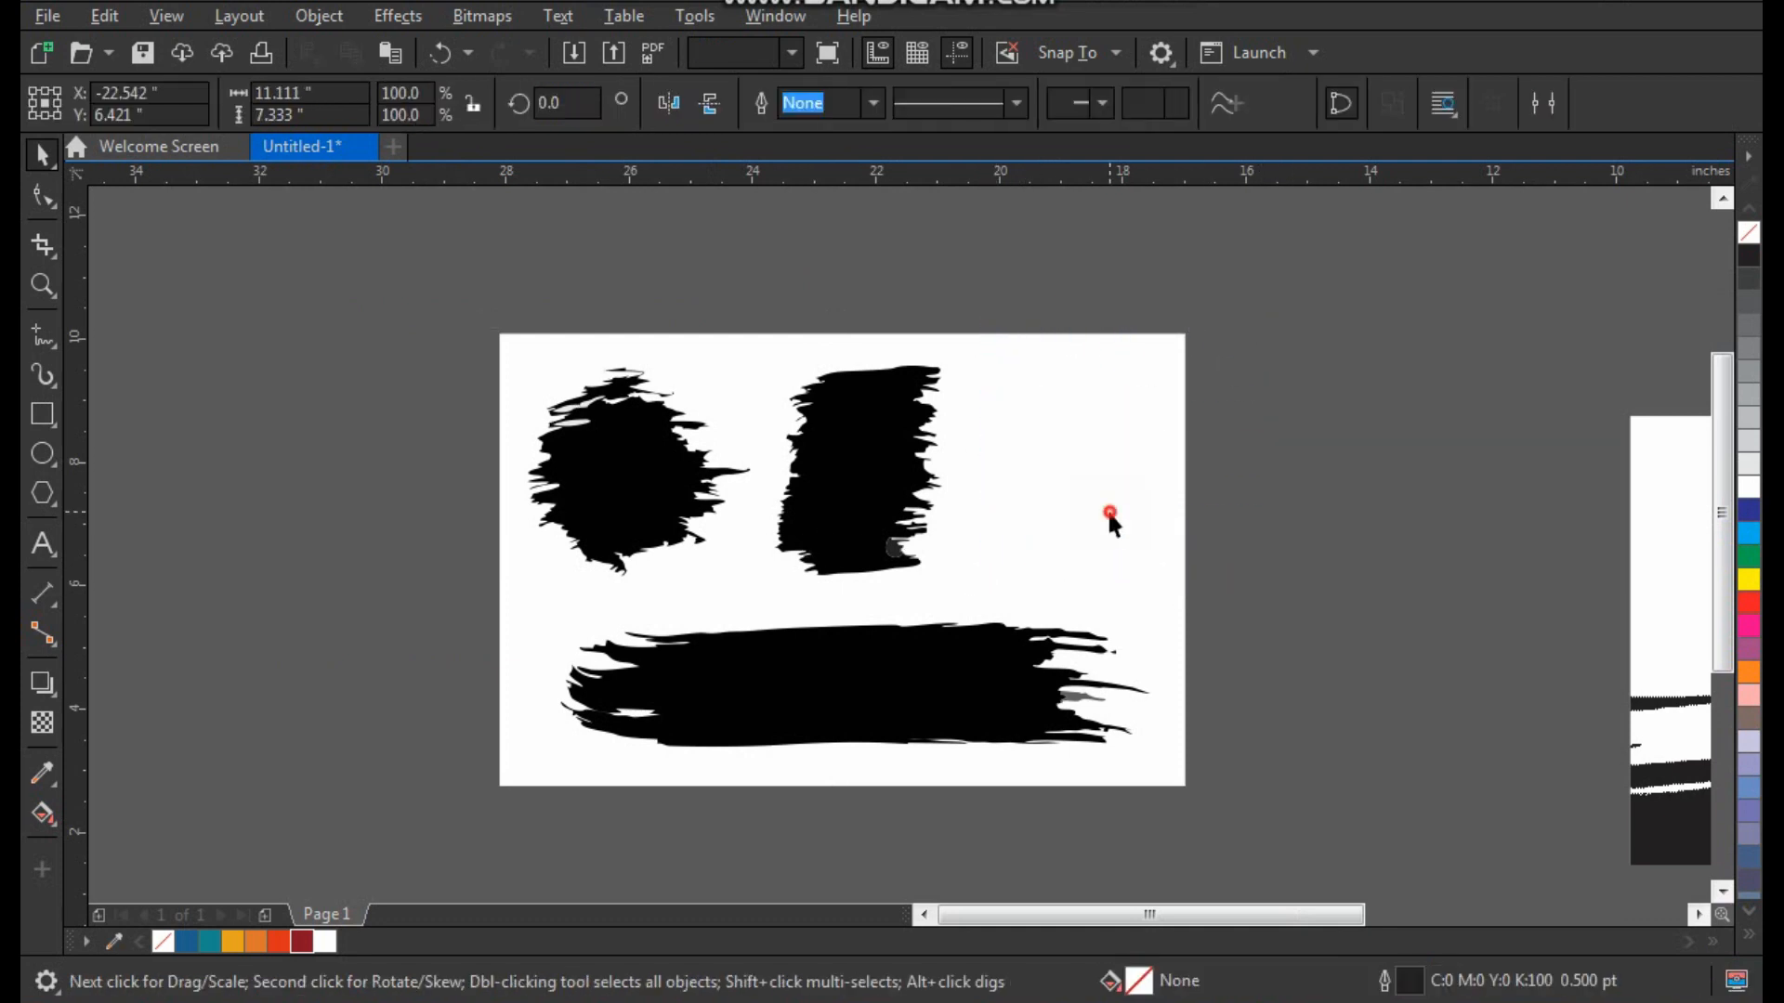
pyautogui.click(1111, 513)
pyautogui.press('Delete')
pyautogui.moveTo(592, 437); pyautogui.dragTo(594, 432)
pyautogui.press('Delete')
# Move the round and rectangular brush shapes apart, and delete the long brush stroke and small leftover fragments
pyautogui.click(596, 482)
pyautogui.moveTo(592, 499); pyautogui.dragTo(1104, 452)
pyautogui.moveTo(832, 470); pyautogui.dragTo(748, 424)
pyautogui.moveTo(935, 678); pyautogui.dragTo(755, 681)
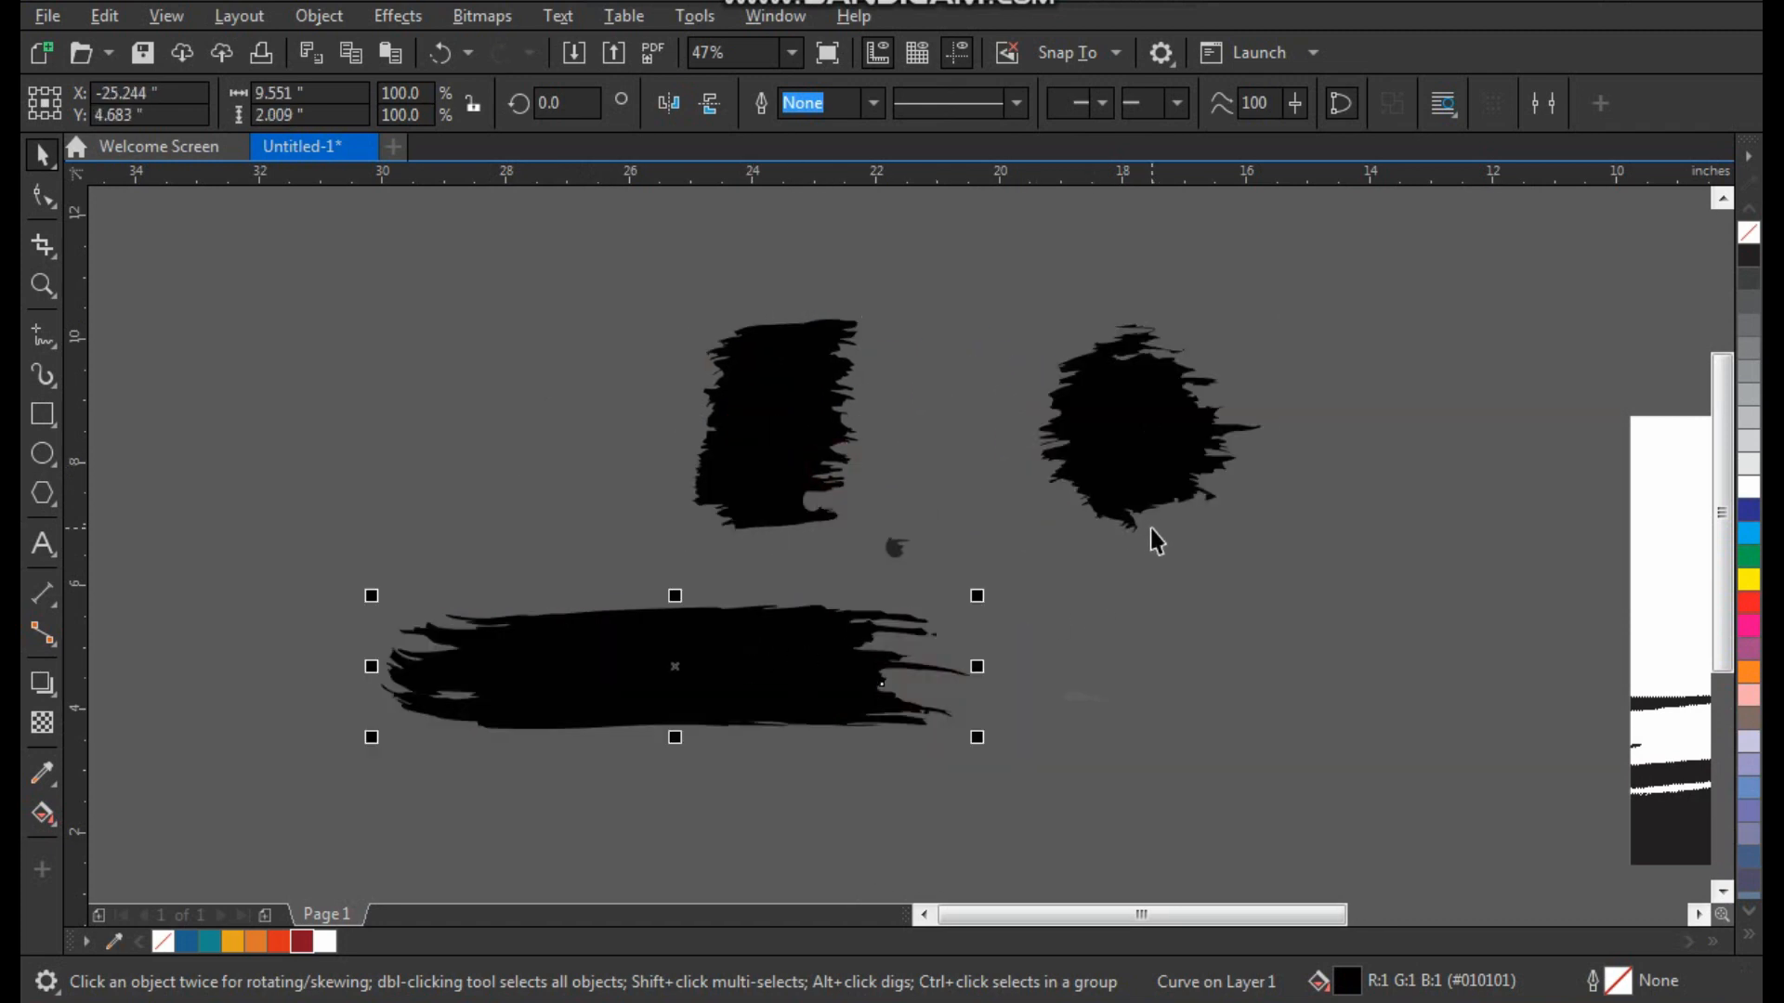
pyautogui.press('Delete')
pyautogui.moveTo(961, 493); pyautogui.dragTo(849, 625)
pyautogui.press('Delete')
pyautogui.moveTo(1033, 699); pyautogui.dragTo(999, 720)
pyautogui.press('Delete')
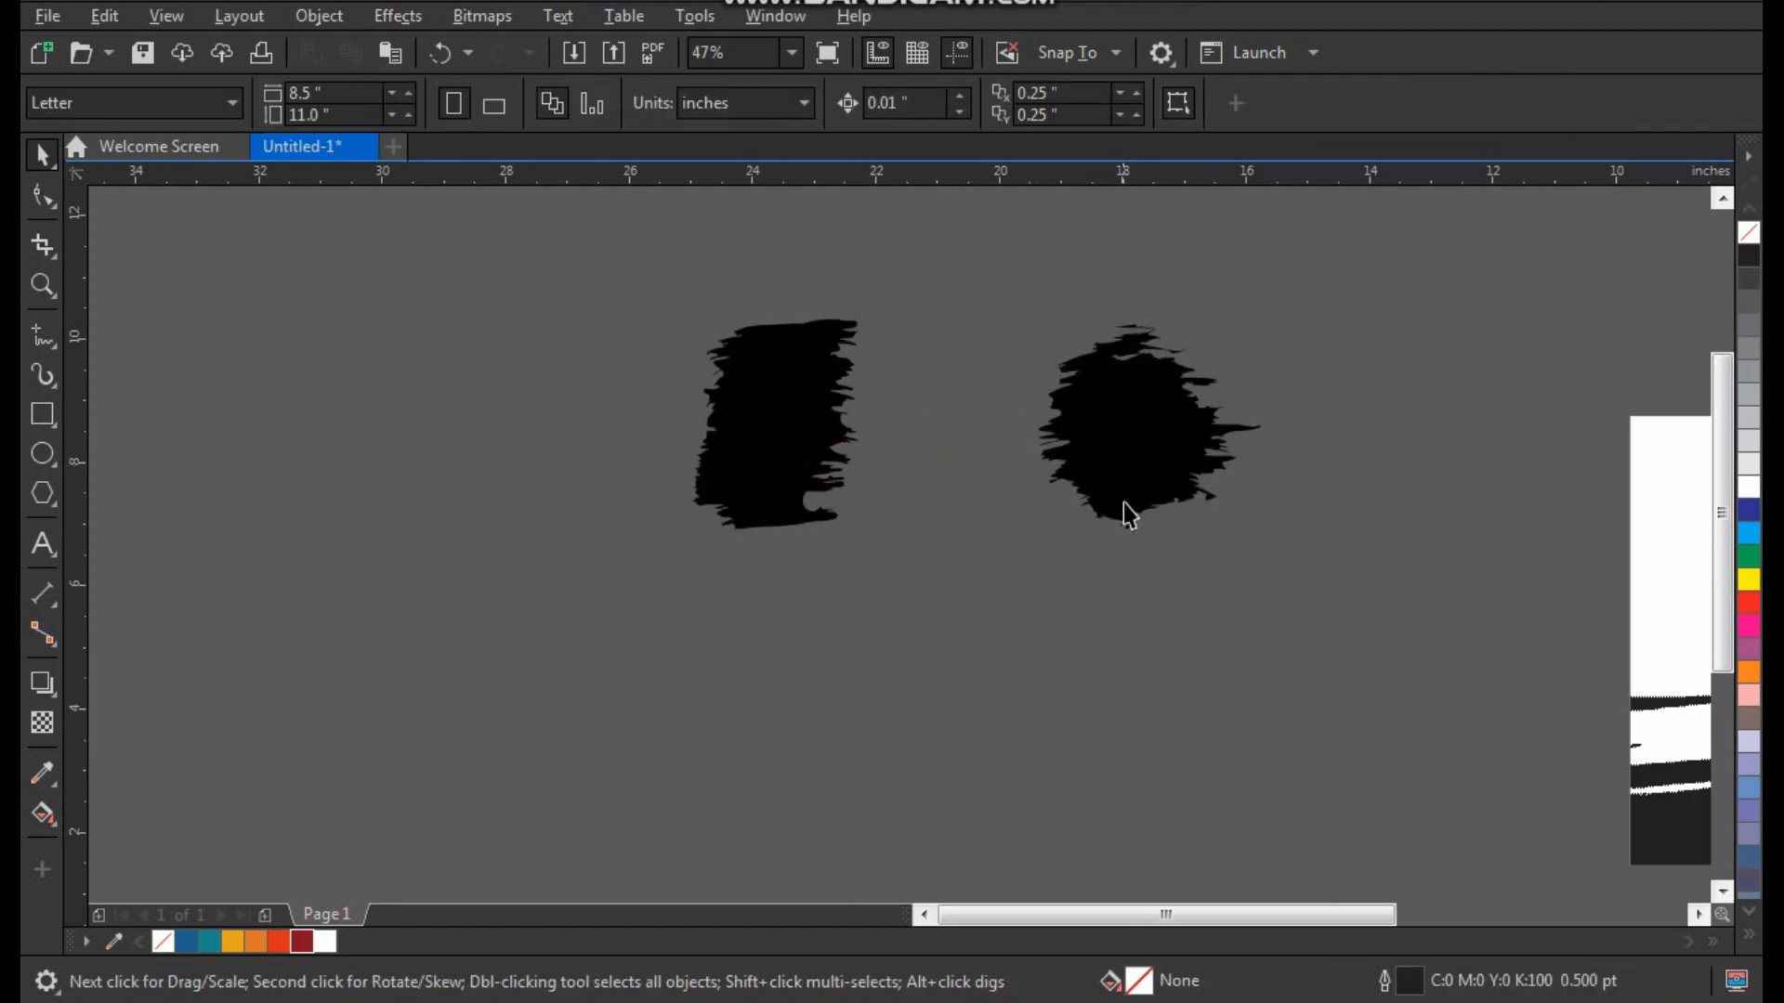
# Move the round and rectangular brush shapes together onto the T-shirt page and scale both down
pyautogui.click(1155, 474)
pyautogui.scroll(-2, 757, 506)
pyautogui.press('F2')
pyautogui.moveTo(687, 357); pyautogui.dragTo(1308, 762)
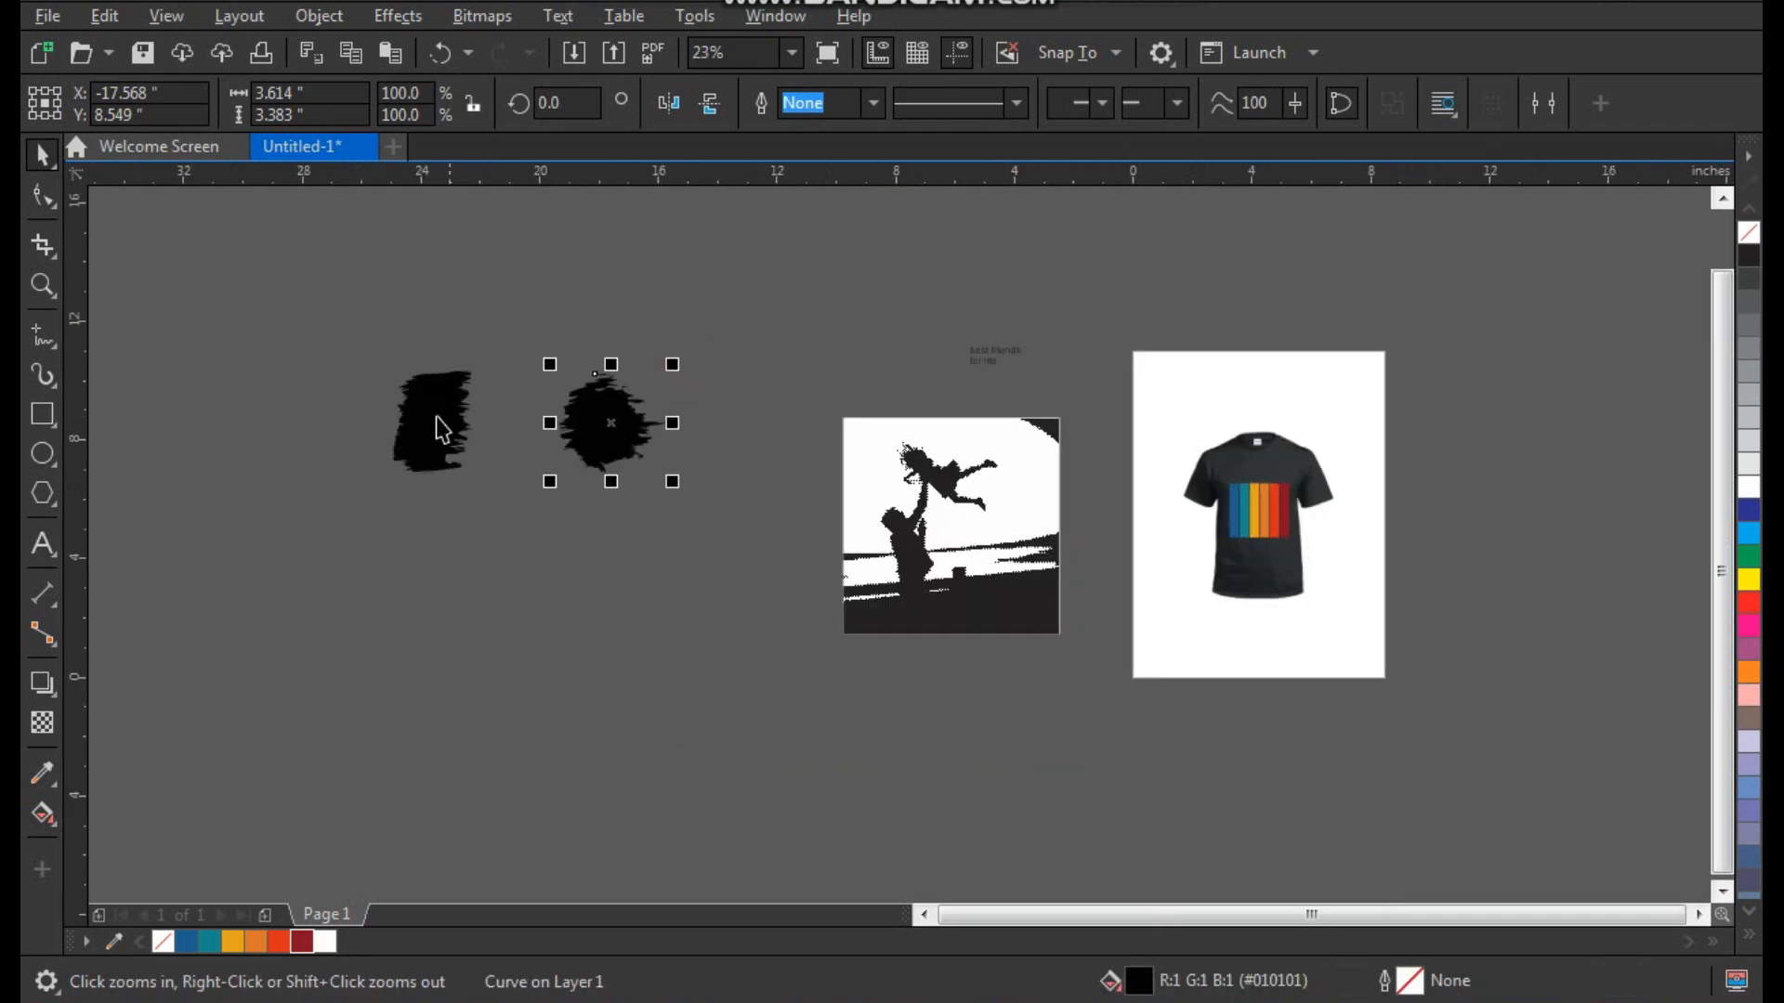
pyautogui.keyDown('shift'); pyautogui.click(438, 422); pyautogui.keyUp('shift')
pyautogui.moveTo(438, 422); pyautogui.dragTo(1144, 491)
pyautogui.press('F2')
pyautogui.moveTo(1054, 393); pyautogui.dragTo(1441, 666)
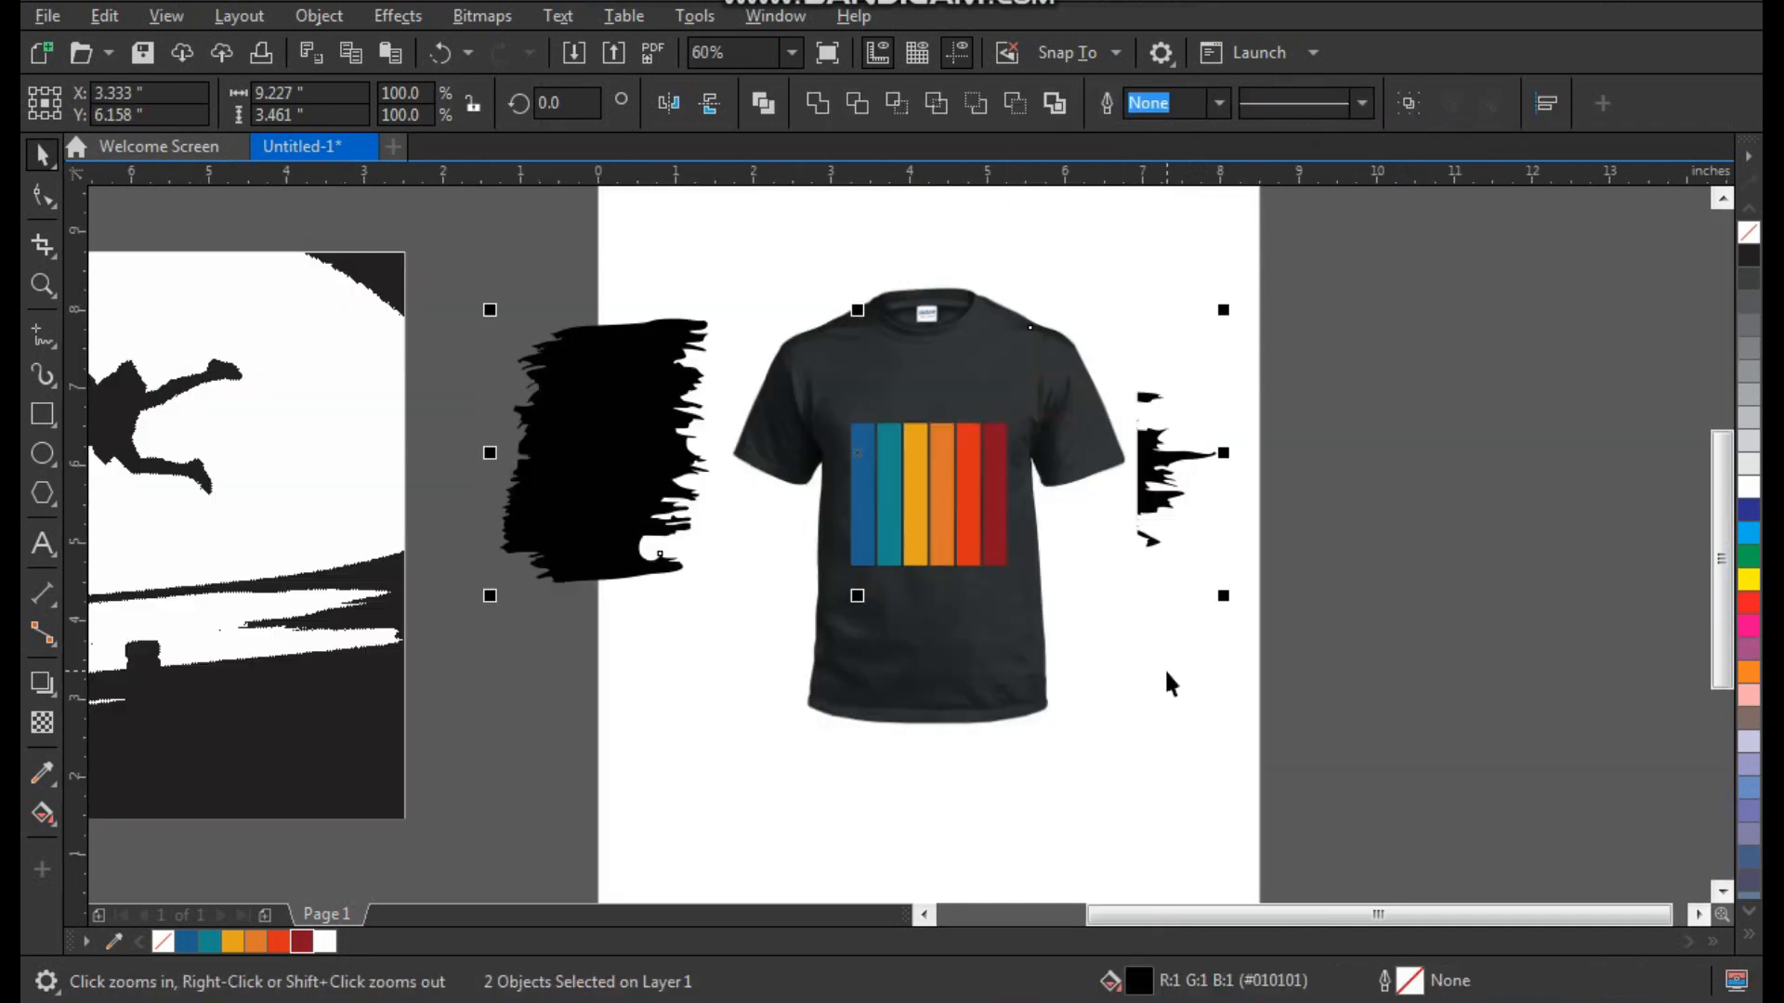
pyautogui.moveTo(1230, 597); pyautogui.dragTo(1007, 582)
pyautogui.click(1178, 414)
# Rotate the round brush shape to about 261.4 degrees and move it over the top of the blue stripe
pyautogui.press('F2')
pyautogui.moveTo(1133, 313); pyautogui.dragTo(683, 564)
pyautogui.press('space')
pyautogui.moveTo(1020, 598); pyautogui.dragTo(918, 437)
pyautogui.moveTo(1026, 290); pyautogui.dragTo(979, 530)
pyautogui.moveTo(1074, 251); pyautogui.dragTo(652, 675)
pyautogui.click(1033, 506)
pyautogui.moveTo(1144, 741); pyautogui.dragTo(1107, 756)
pyautogui.click(1156, 550)
pyautogui.moveTo(1036, 489); pyautogui.dragTo(915, 538)
# Shrink the round brush shape to about 0.468 by 0.505 inches over the blue stripe's top end
pyautogui.keyDown('shift'); pyautogui.click(1020, 778); pyautogui.keyUp('shift')
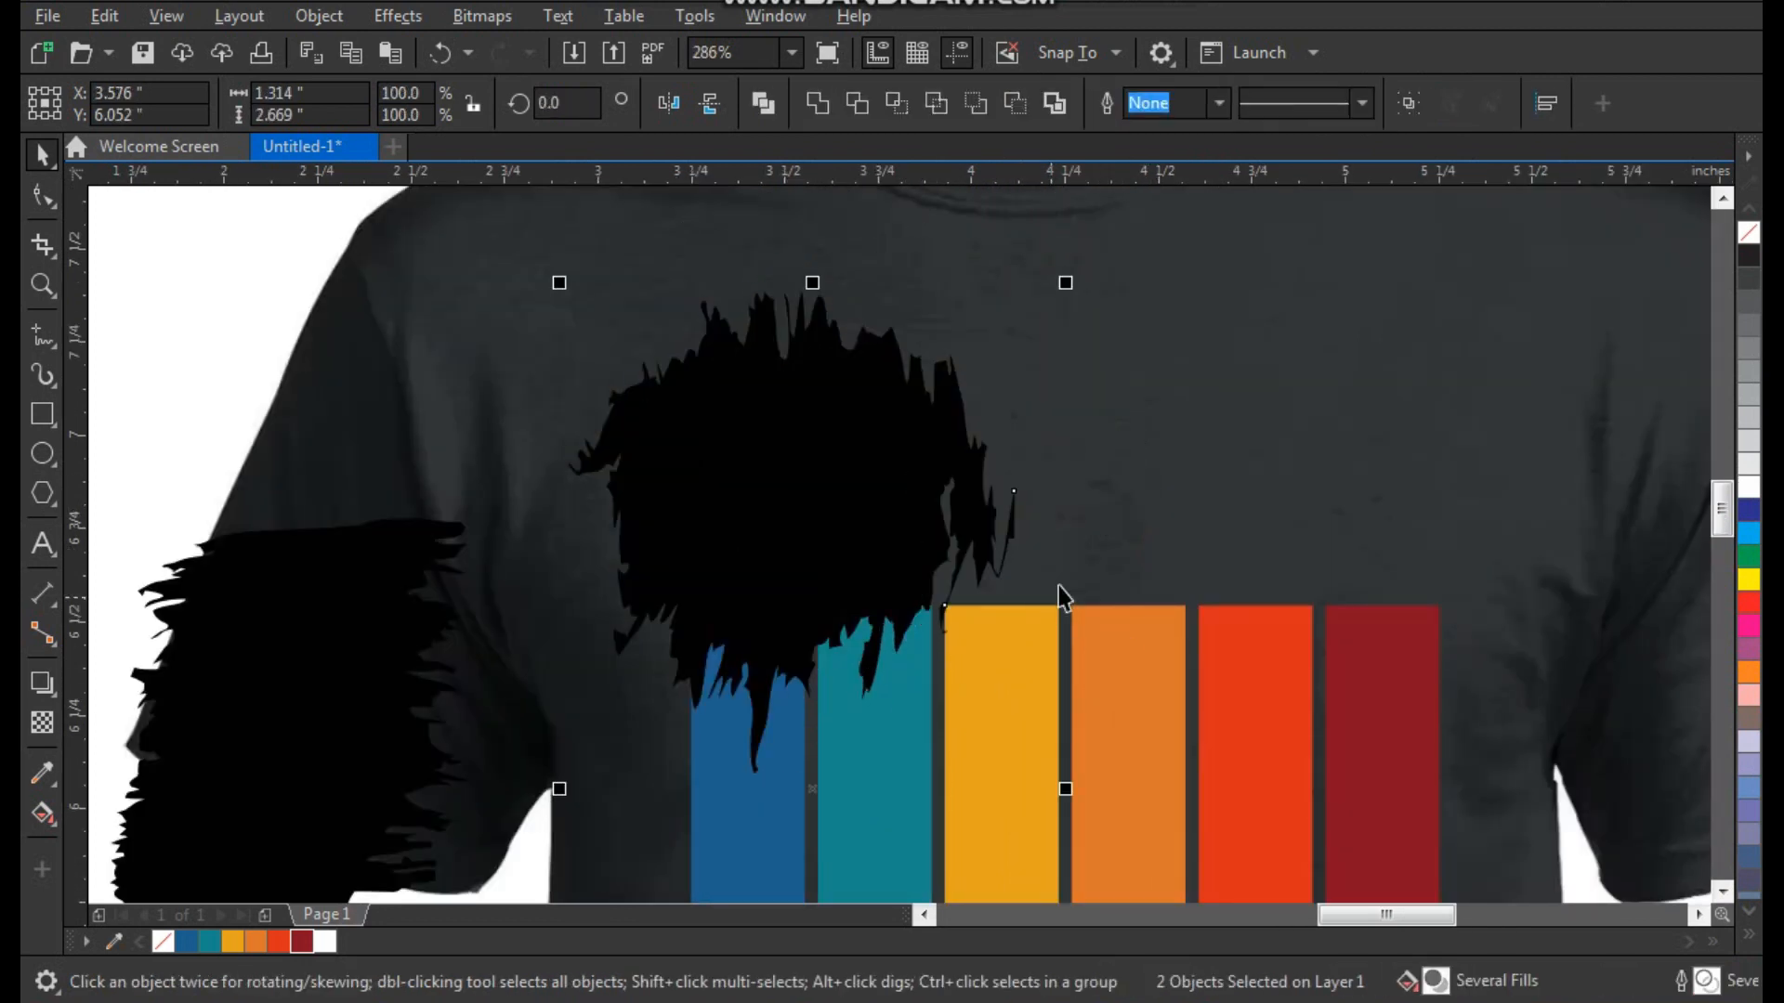
pyautogui.click(1058, 589)
pyautogui.click(867, 443)
pyautogui.moveTo(1015, 778); pyautogui.dragTo(864, 506)
# Duplicate the round brush shape onto the top ends of the teal and amber stripes at staggered heights
pyautogui.scroll(2, 706, 472)
pyautogui.moveTo(872, 359); pyautogui.dragTo(1337, 635)
pyautogui.rightClick(1100, 509)
pyautogui.rightClick(1381, 548)
pyautogui.scroll(-1, 1163, 514)
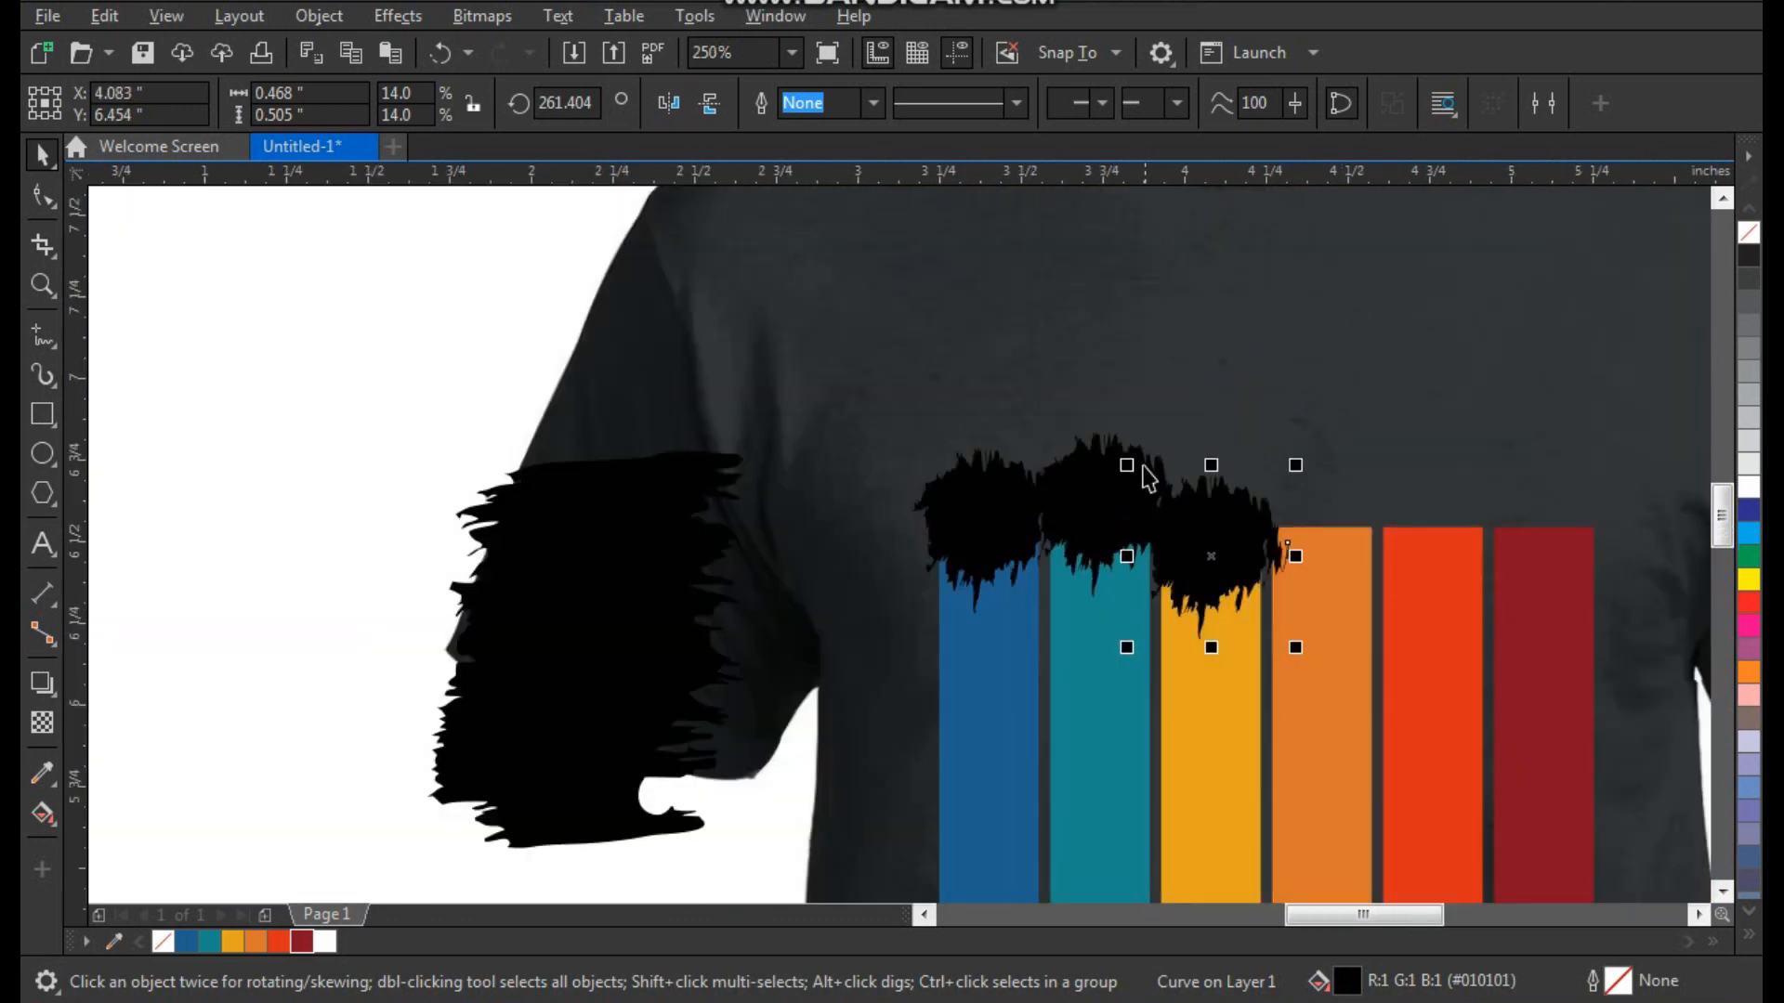
# Place further copies of the round brush shape on the top ends of the orange, red and dark red stripes
pyautogui.press('F2')
pyautogui.moveTo(1126, 426); pyautogui.dragTo(1409, 732)
pyautogui.moveTo(825, 466); pyautogui.dragTo(1312, 502)
pyautogui.rightClick(1094, 385)
pyautogui.rightClick(1313, 501)
pyautogui.scroll(-1, 1138, 435)
pyautogui.press('F2')
pyautogui.moveTo(1155, 363); pyautogui.dragTo(1335, 635)
pyautogui.moveTo(976, 450); pyautogui.dragTo(1358, 295)
pyautogui.rightClick(1358, 294)
pyautogui.scroll(-2, 1251, 370)
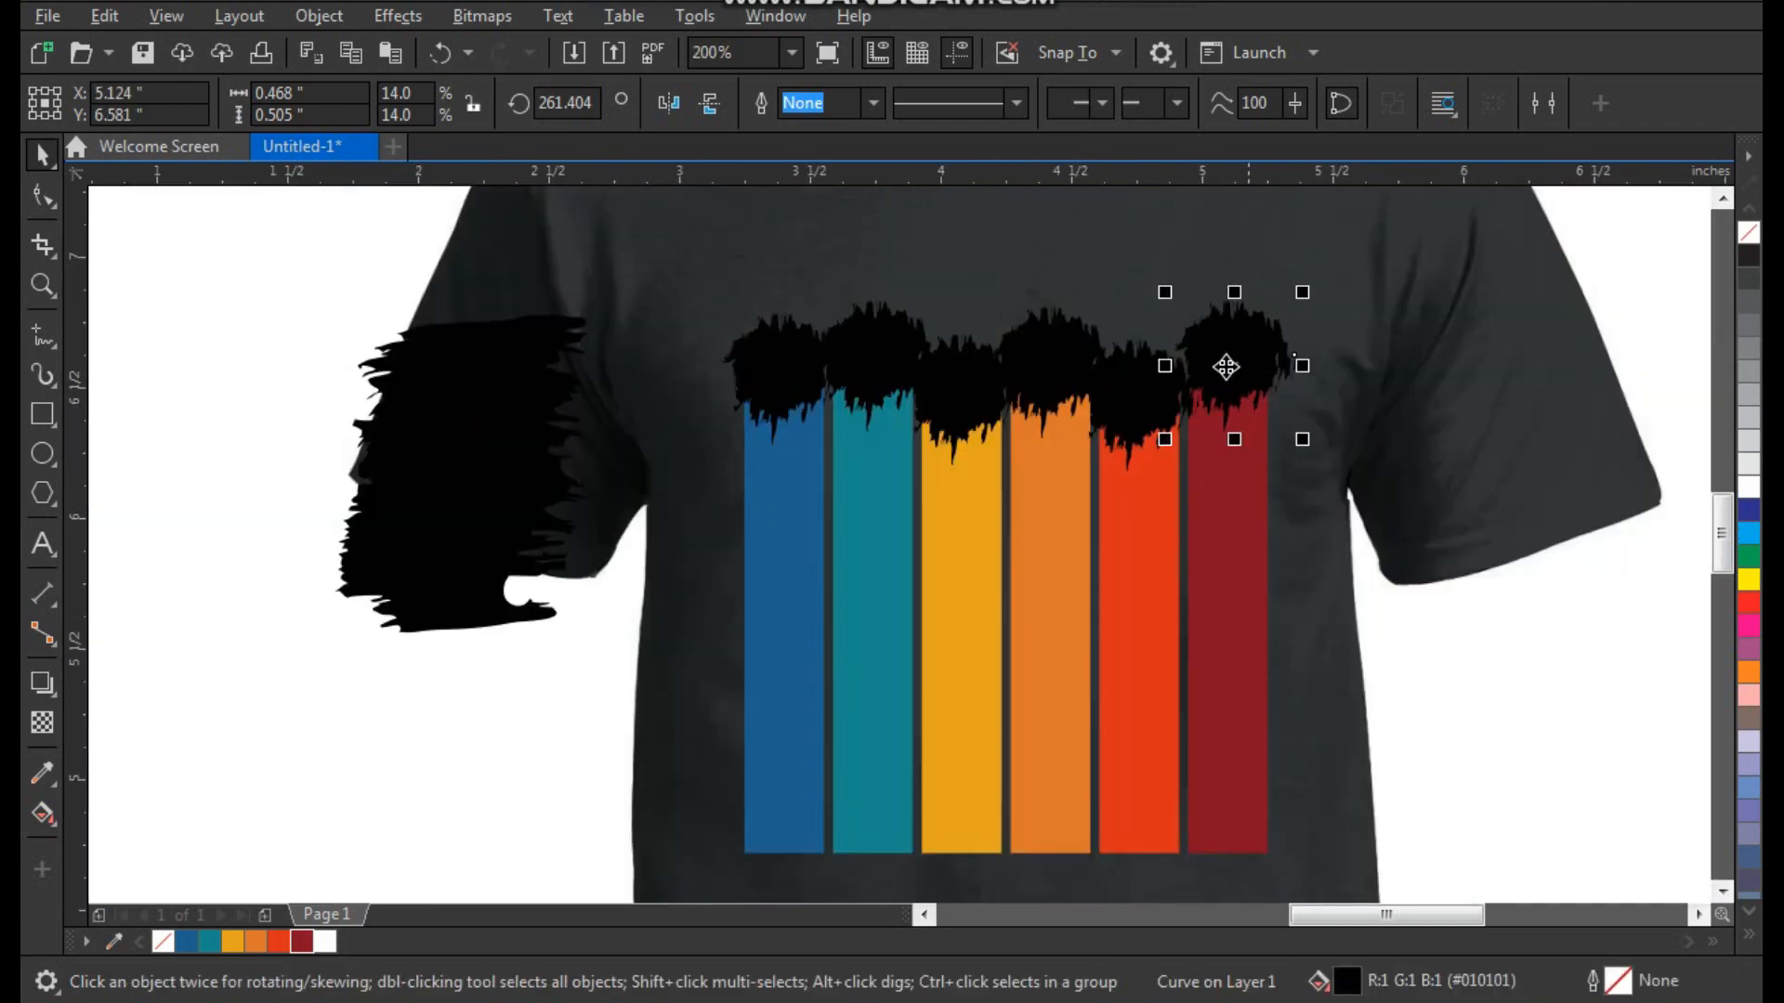
# Trim the tops of the dark red and red stripes with the brush shapes covering them
pyautogui.press('F2')
pyautogui.moveTo(1156, 284); pyautogui.dragTo(1327, 655)
pyautogui.keyDown('shift'); pyautogui.click(881, 534); pyautogui.keyUp('shift')
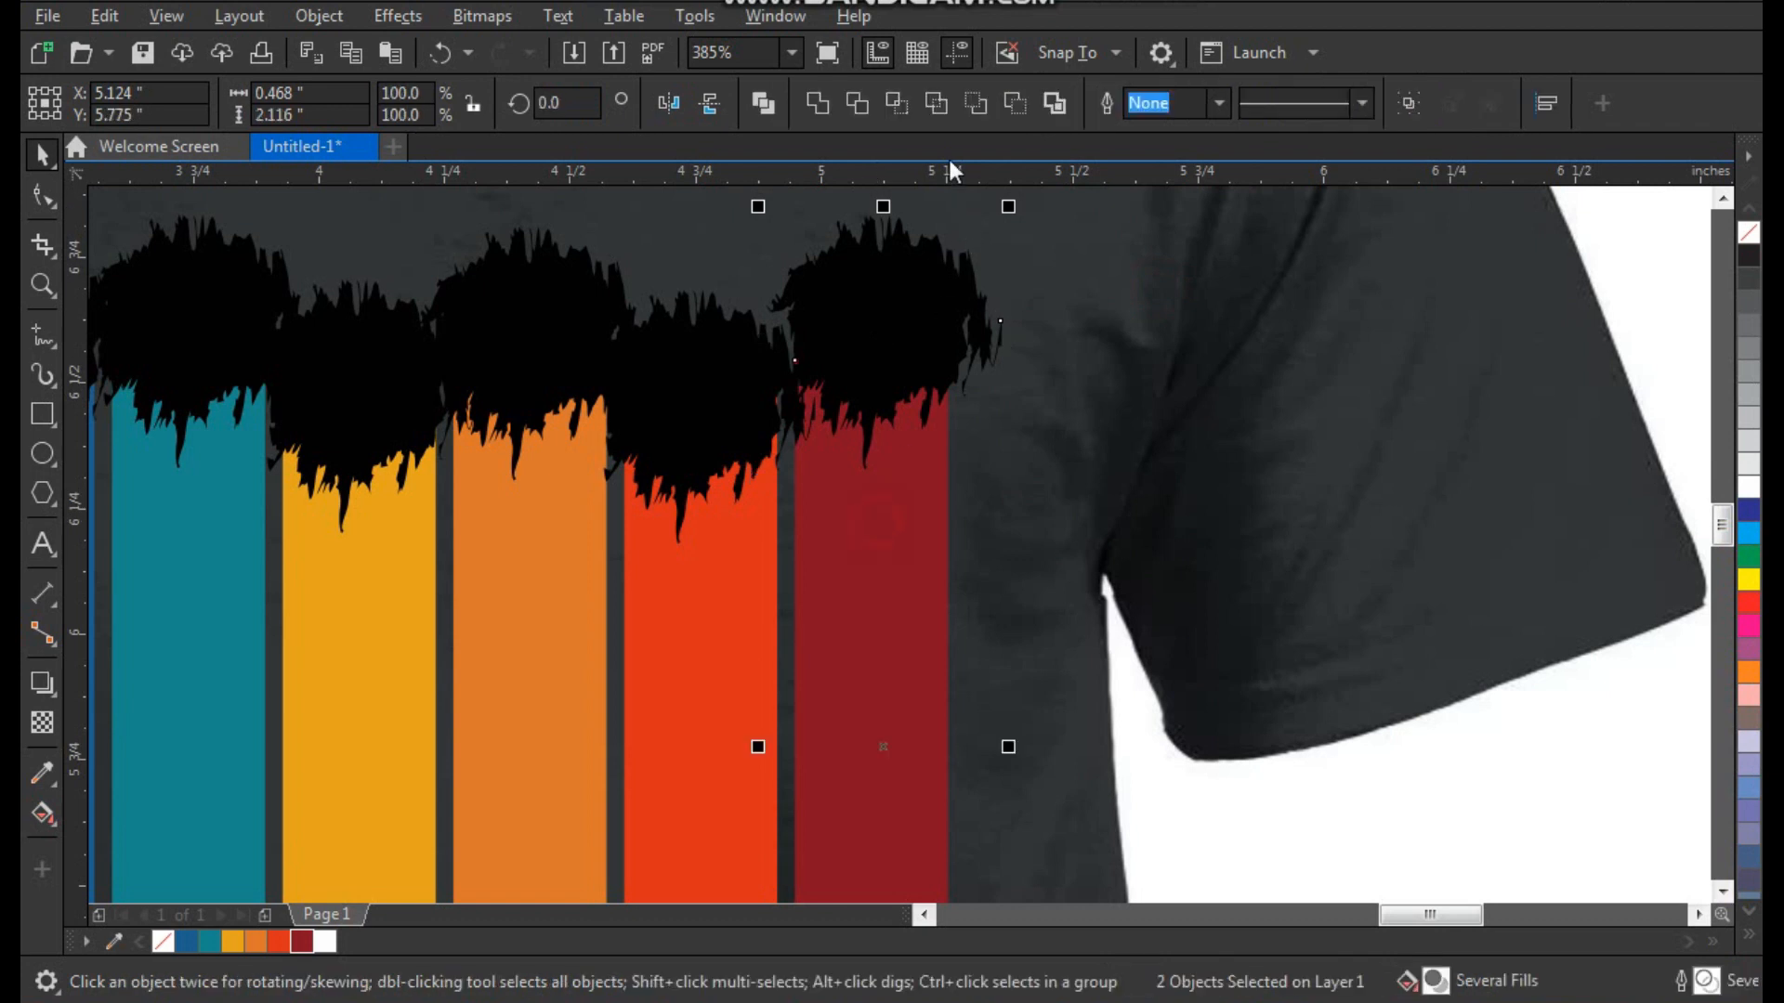
pyautogui.click(856, 105)
pyautogui.click(728, 402)
pyautogui.keyDown('shift'); pyautogui.click(725, 569); pyautogui.keyUp('shift')
pyautogui.click(852, 103)
# Trim the tops of the orange, amber and teal stripes with their overlapping brush shapes
pyautogui.click(576, 405)
pyautogui.keyDown('shift'); pyautogui.click(548, 503); pyautogui.keyUp('shift')
pyautogui.click(866, 101)
pyautogui.click(387, 394)
pyautogui.keyDown('shift'); pyautogui.click(383, 544); pyautogui.keyUp('shift')
pyautogui.click(856, 102)
pyautogui.click(201, 372)
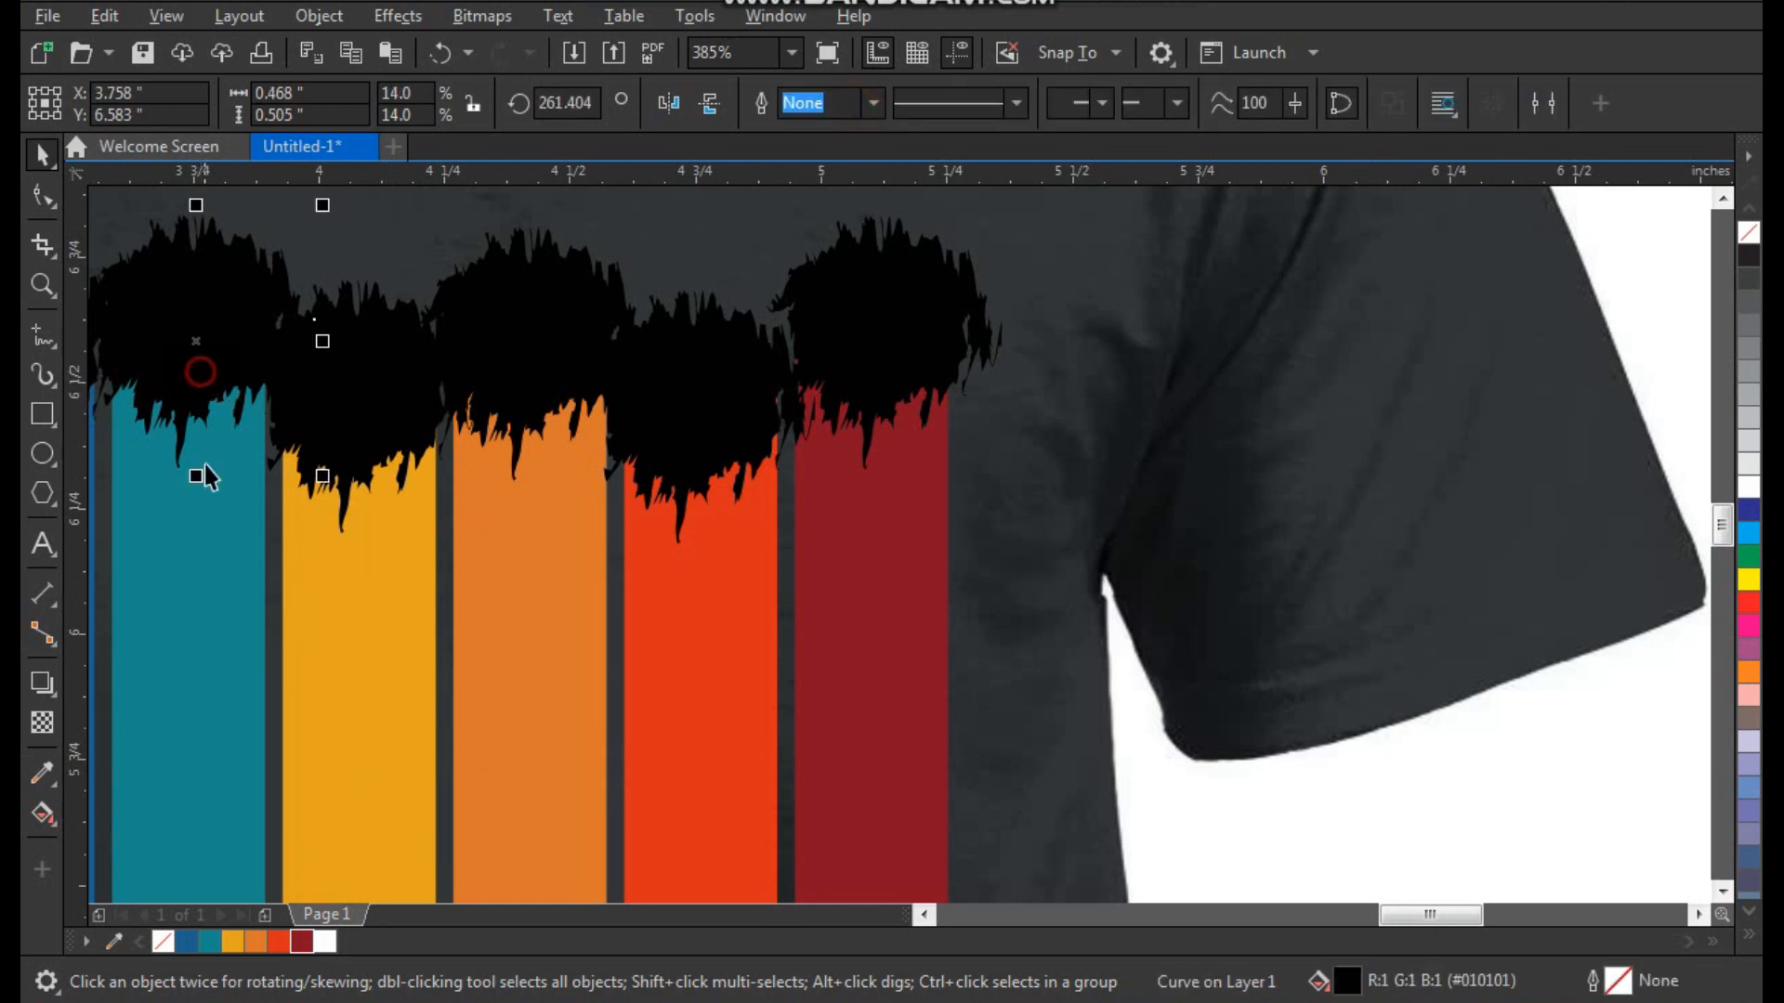
pyautogui.keyDown('shift'); pyautogui.click(209, 520); pyautogui.keyUp('shift')
pyautogui.click(857, 105)
pyautogui.scroll(-3, 581, 321)
pyautogui.click(581, 320)
pyautogui.click(346, 403)
pyautogui.press('Delete')
pyautogui.click(439, 398)
pyautogui.press('Delete')
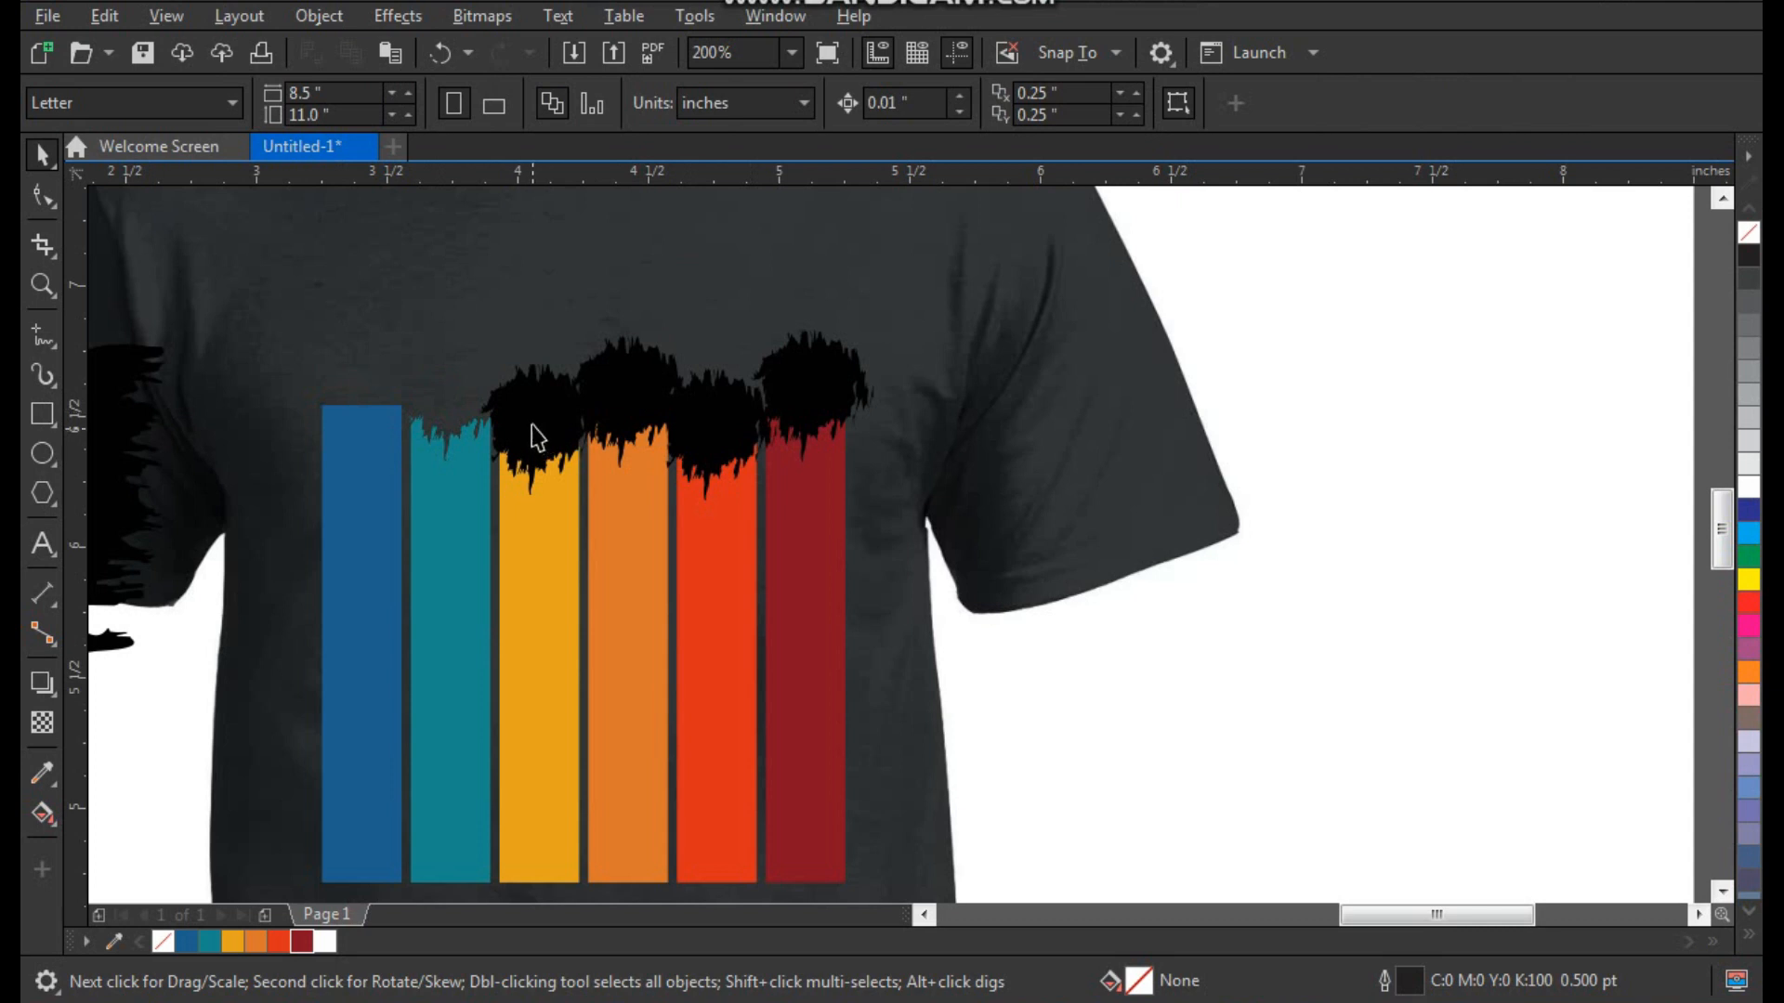
pyautogui.press('F2')
pyautogui.moveTo(289, 305); pyautogui.dragTo(620, 609)
pyautogui.hotkey('ctrl', 'z')
pyautogui.hotkey('ctrl', 'z')
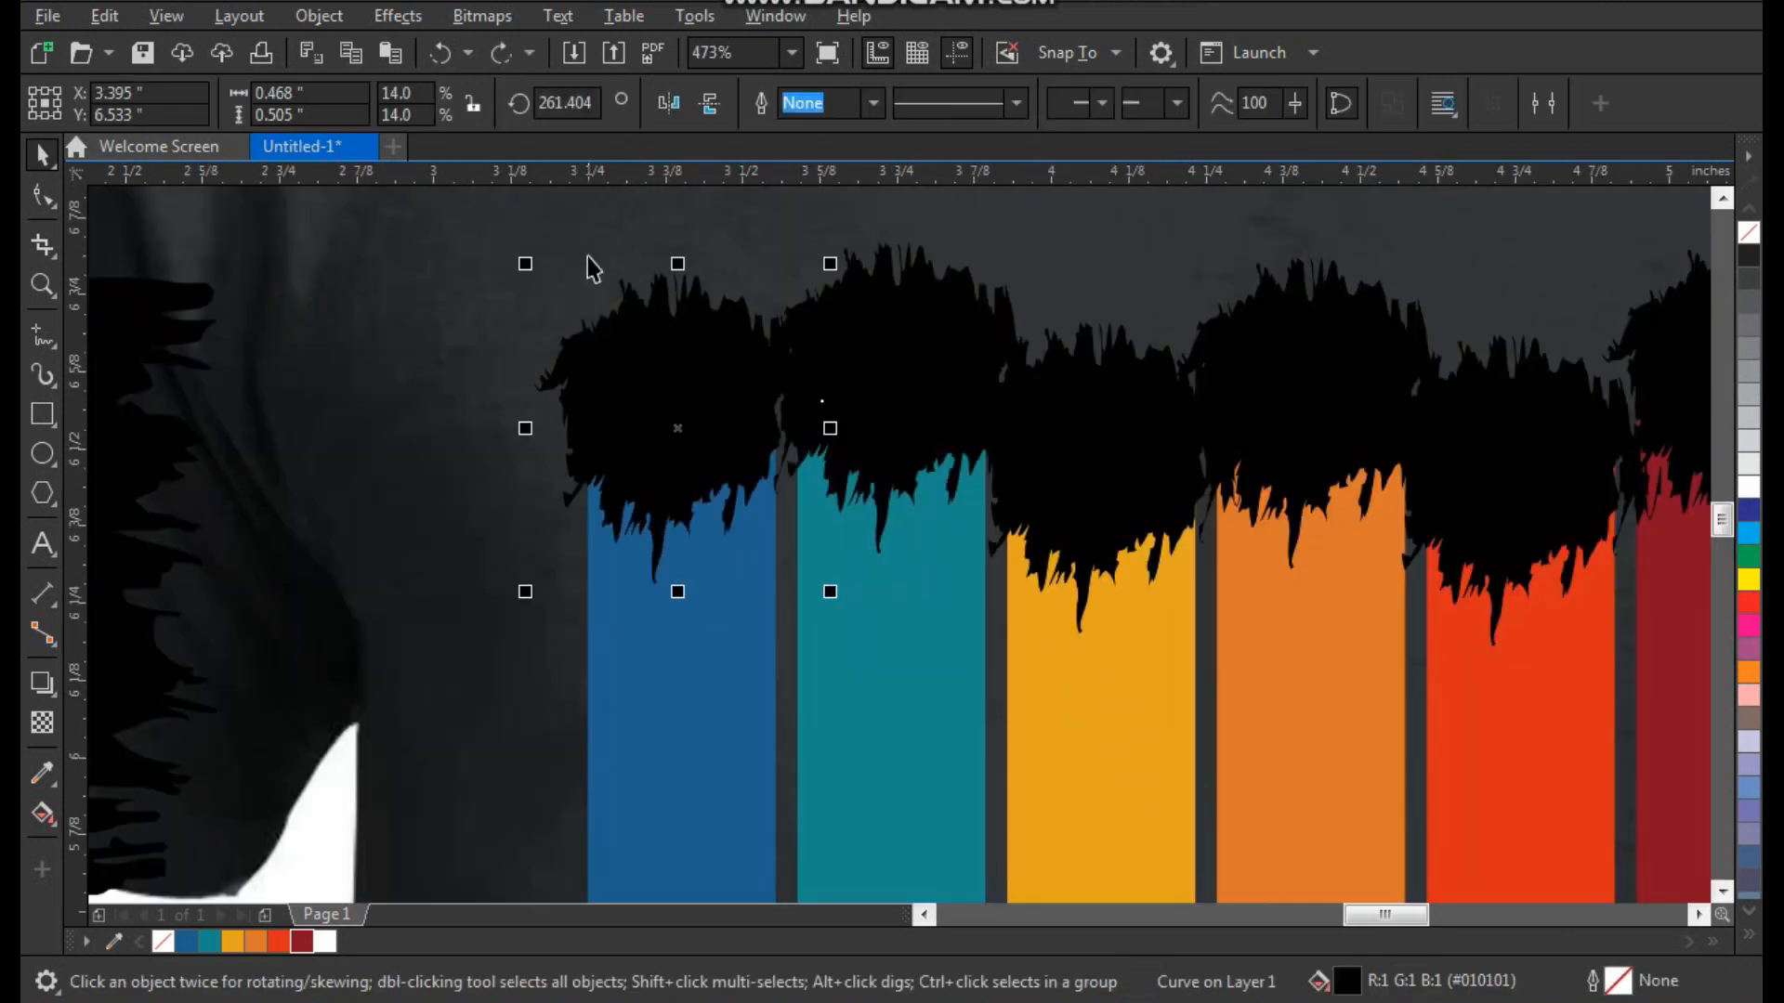
# Trim the blue stripe's top with its brush shape and delete the brush shapes over the blue and teal stripes
pyautogui.keyDown('shift'); pyautogui.click(655, 737); pyautogui.keyUp('shift')
pyautogui.click(855, 103)
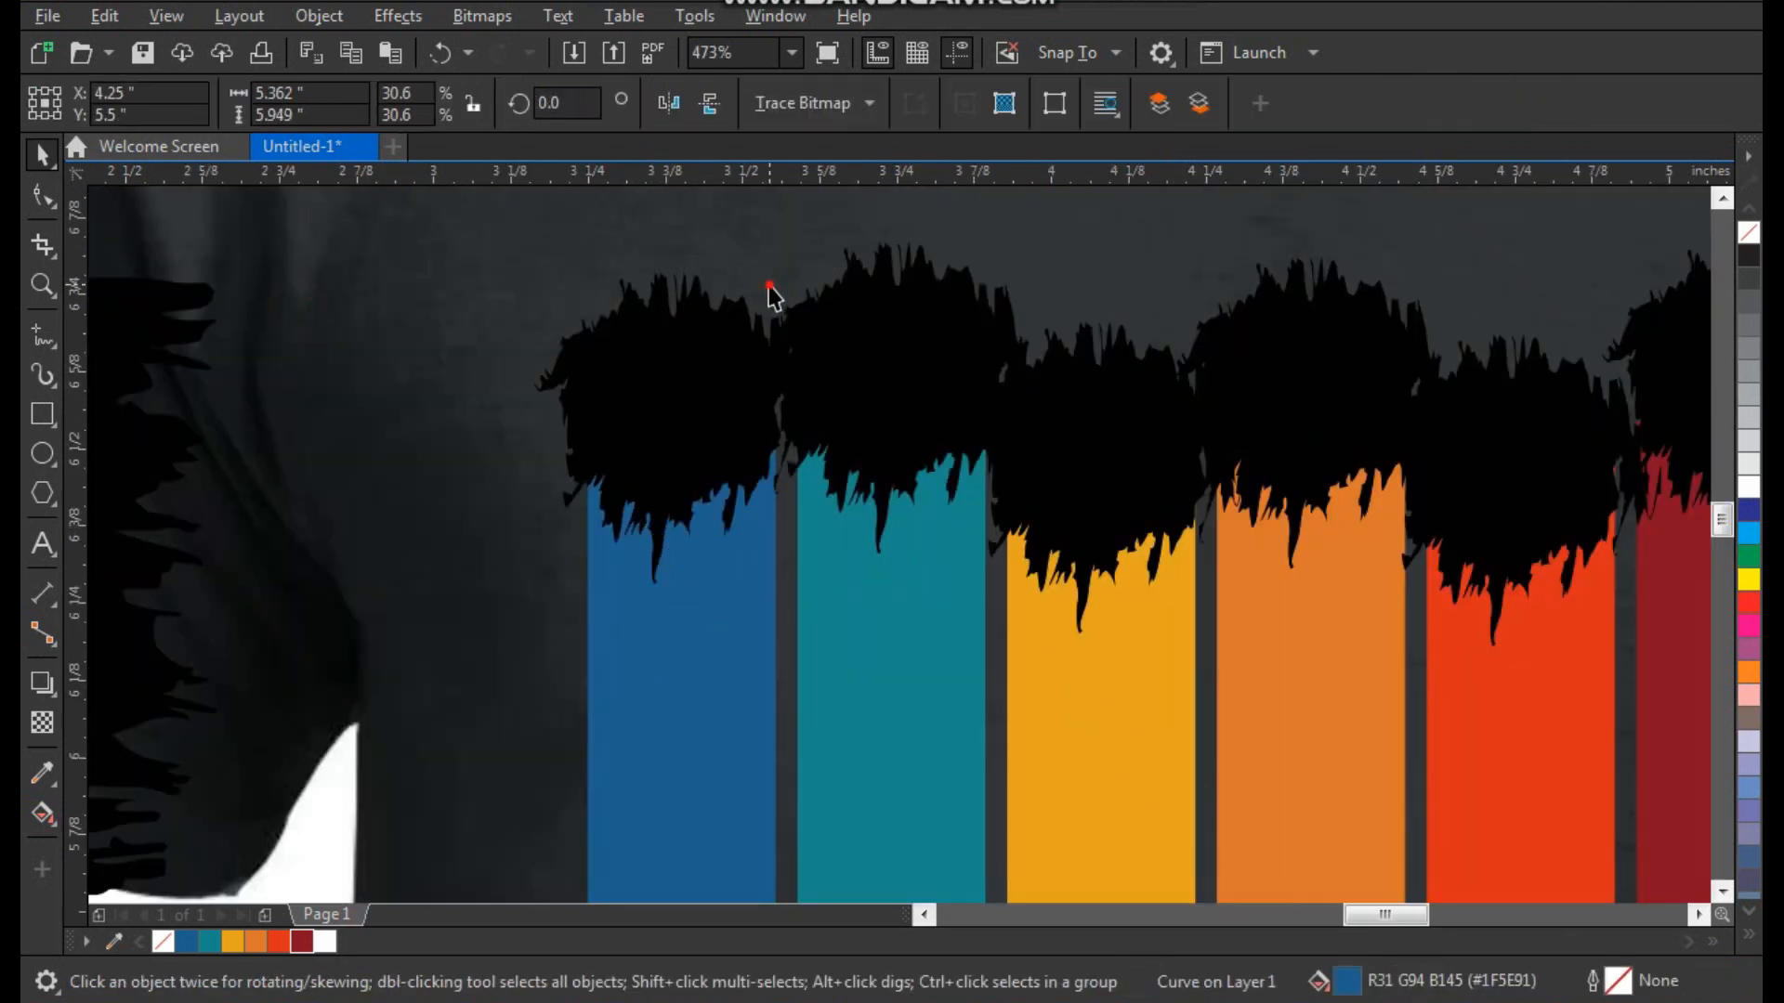
pyautogui.press('Delete')
pyautogui.click(923, 378)
pyautogui.press('Delete')
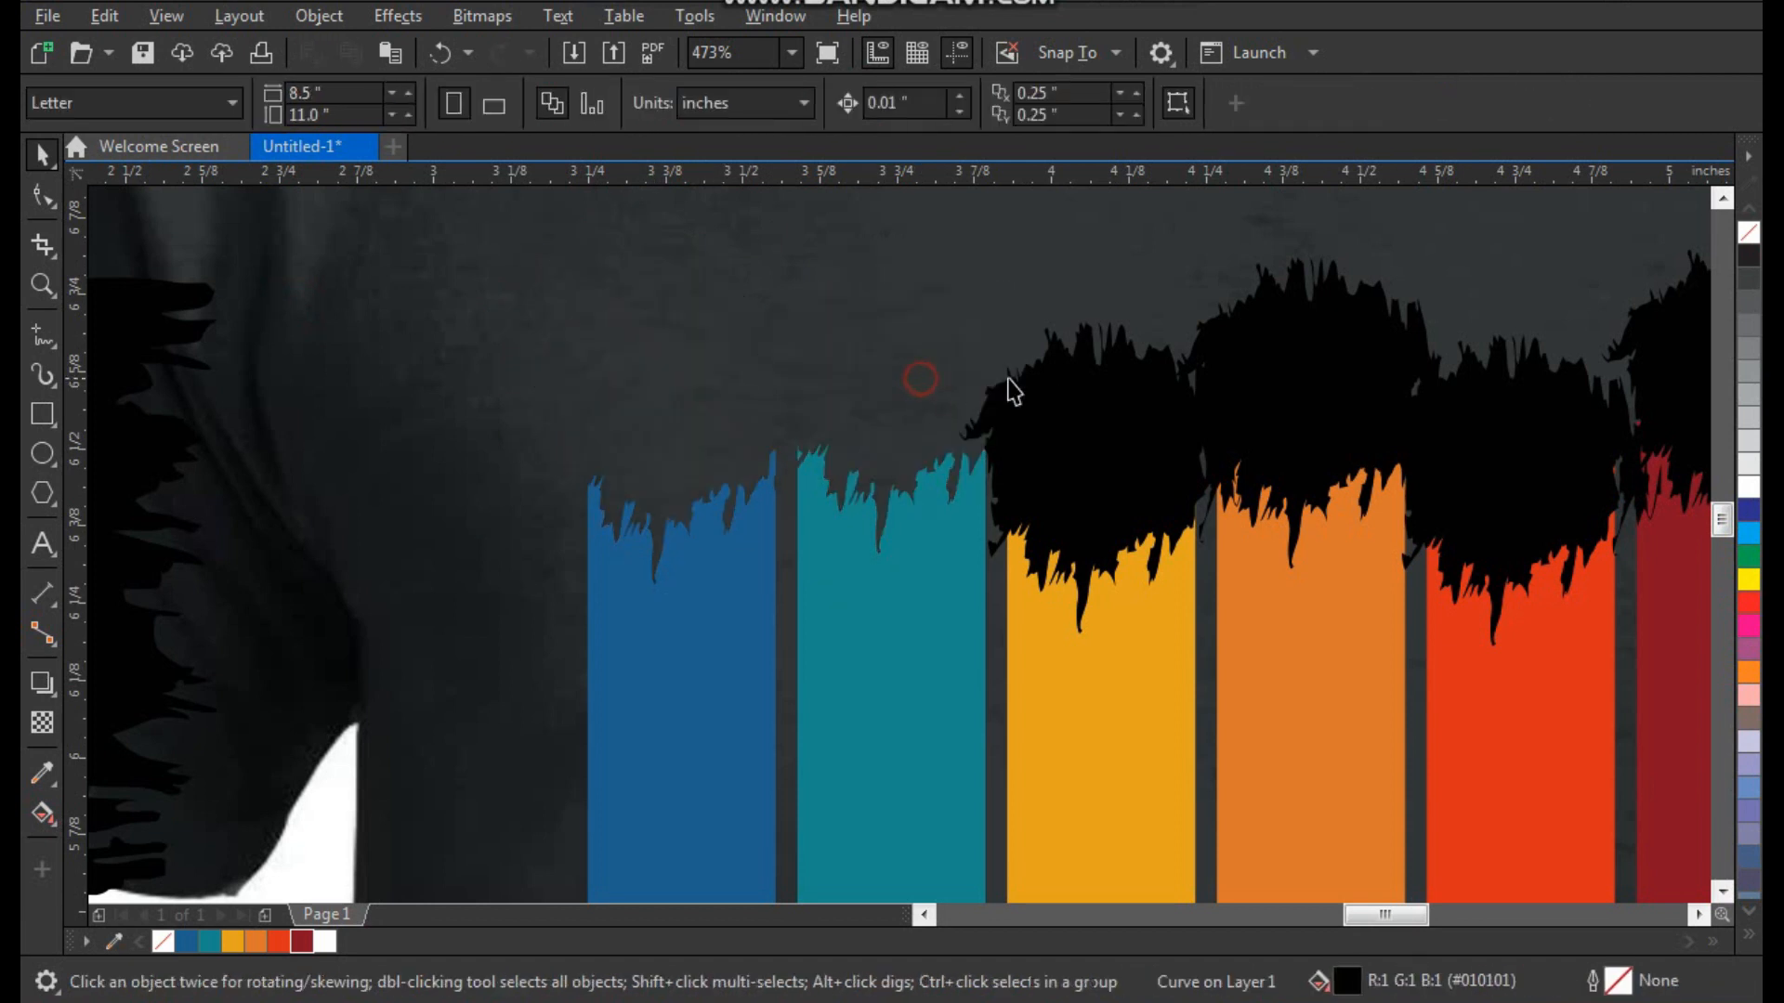
# Delete the remaining round brush shapes above the amber, orange, red and dark red stripes
pyautogui.click(1158, 458)
pyautogui.press('Delete')
pyautogui.click(1330, 427)
pyautogui.press('Delete')
pyautogui.scroll(-2, 814, 432)
pyautogui.press('F2')
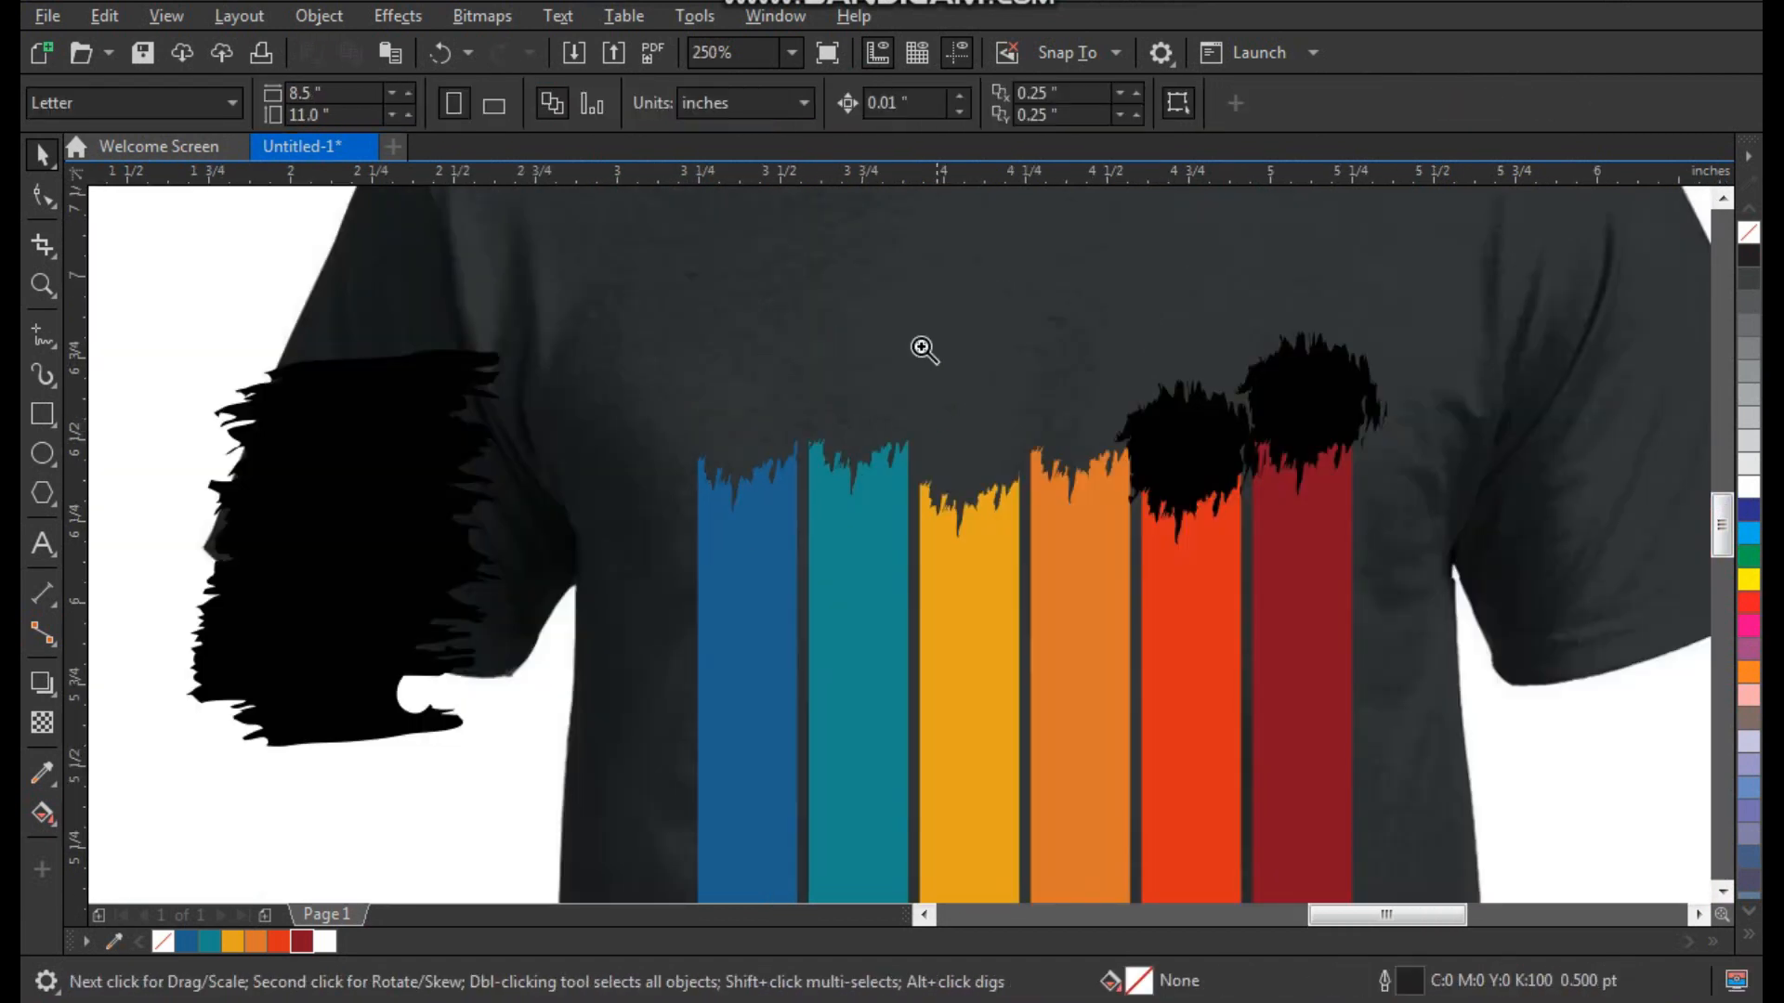
pyautogui.moveTo(848, 279); pyautogui.dragTo(1371, 755)
pyautogui.click(1061, 428)
pyautogui.press('Delete')
pyautogui.click(1230, 372)
pyautogui.press('Delete')
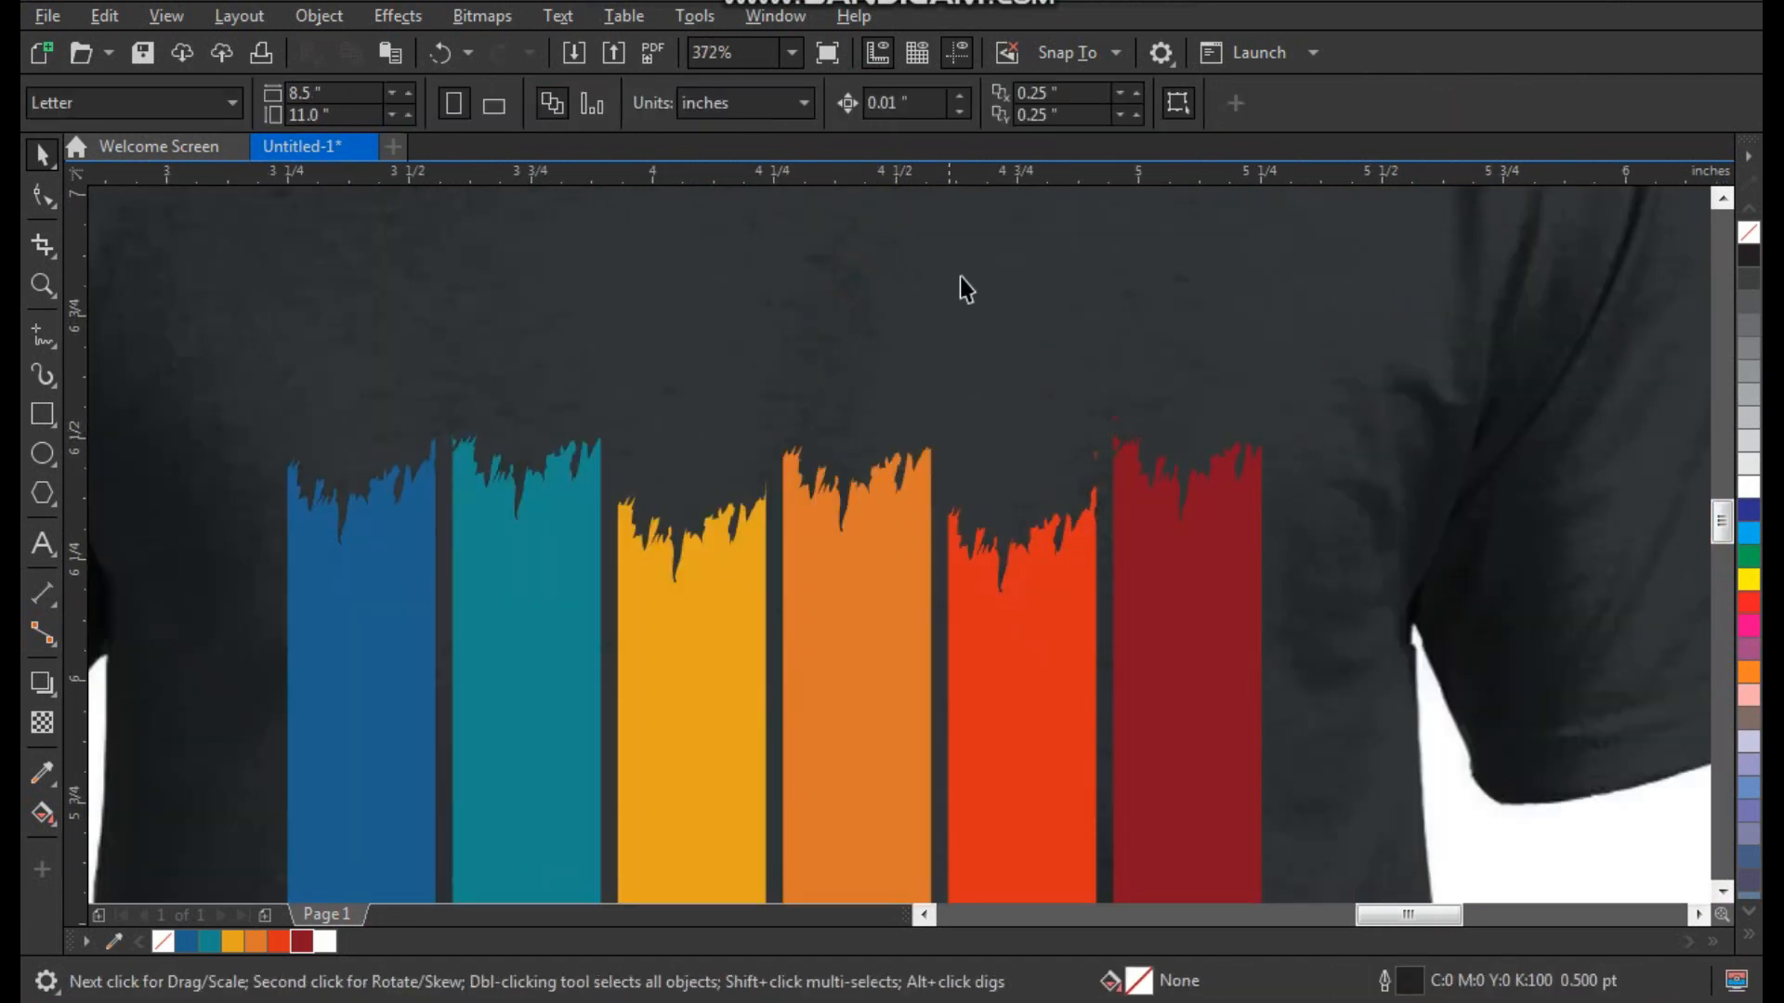
# Move the rectangular brush shape to the lower part of the stripes and rotate it to lie horizontally
pyautogui.press('F3')
pyautogui.moveTo(806, 783); pyautogui.dragTo(543, 892)
pyautogui.scroll(-1, 690, 558)
pyautogui.moveTo(424, 493); pyautogui.dragTo(685, 697)
pyautogui.press('F2')
pyautogui.moveTo(531, 456); pyautogui.dragTo(800, 811)
pyautogui.click(921, 701)
pyautogui.moveTo(1133, 852); pyautogui.dragTo(1236, 388)
pyautogui.scroll(-1, 806, 554)
# Resize the horizontal brush shape to about 2.45 inches wide and position it across the bottom ends of all six stripes
pyautogui.press('F2')
pyautogui.moveTo(728, 423); pyautogui.dragTo(1181, 842)
pyautogui.click(1011, 692)
pyautogui.click(871, 538)
pyautogui.moveTo(950, 630); pyautogui.dragTo(824, 517)
pyautogui.moveTo(770, 428)
pyautogui.mouseDown()
pyautogui.moveTo(770, 521)
pyautogui.moveTo(1294, 634)
pyautogui.mouseUp()
pyautogui.moveTo(1150, 550)
pyautogui.mouseDown()
pyautogui.moveTo(1131, 609)
pyautogui.moveTo(1152, 623)
pyautogui.moveTo(1158, 605)
pyautogui.mouseUp()
# Group the six coloured stripes into one object
pyautogui.press('z')
pyautogui.moveTo(1402, 343); pyautogui.dragTo(386, 744)
pyautogui.click(624, 381)
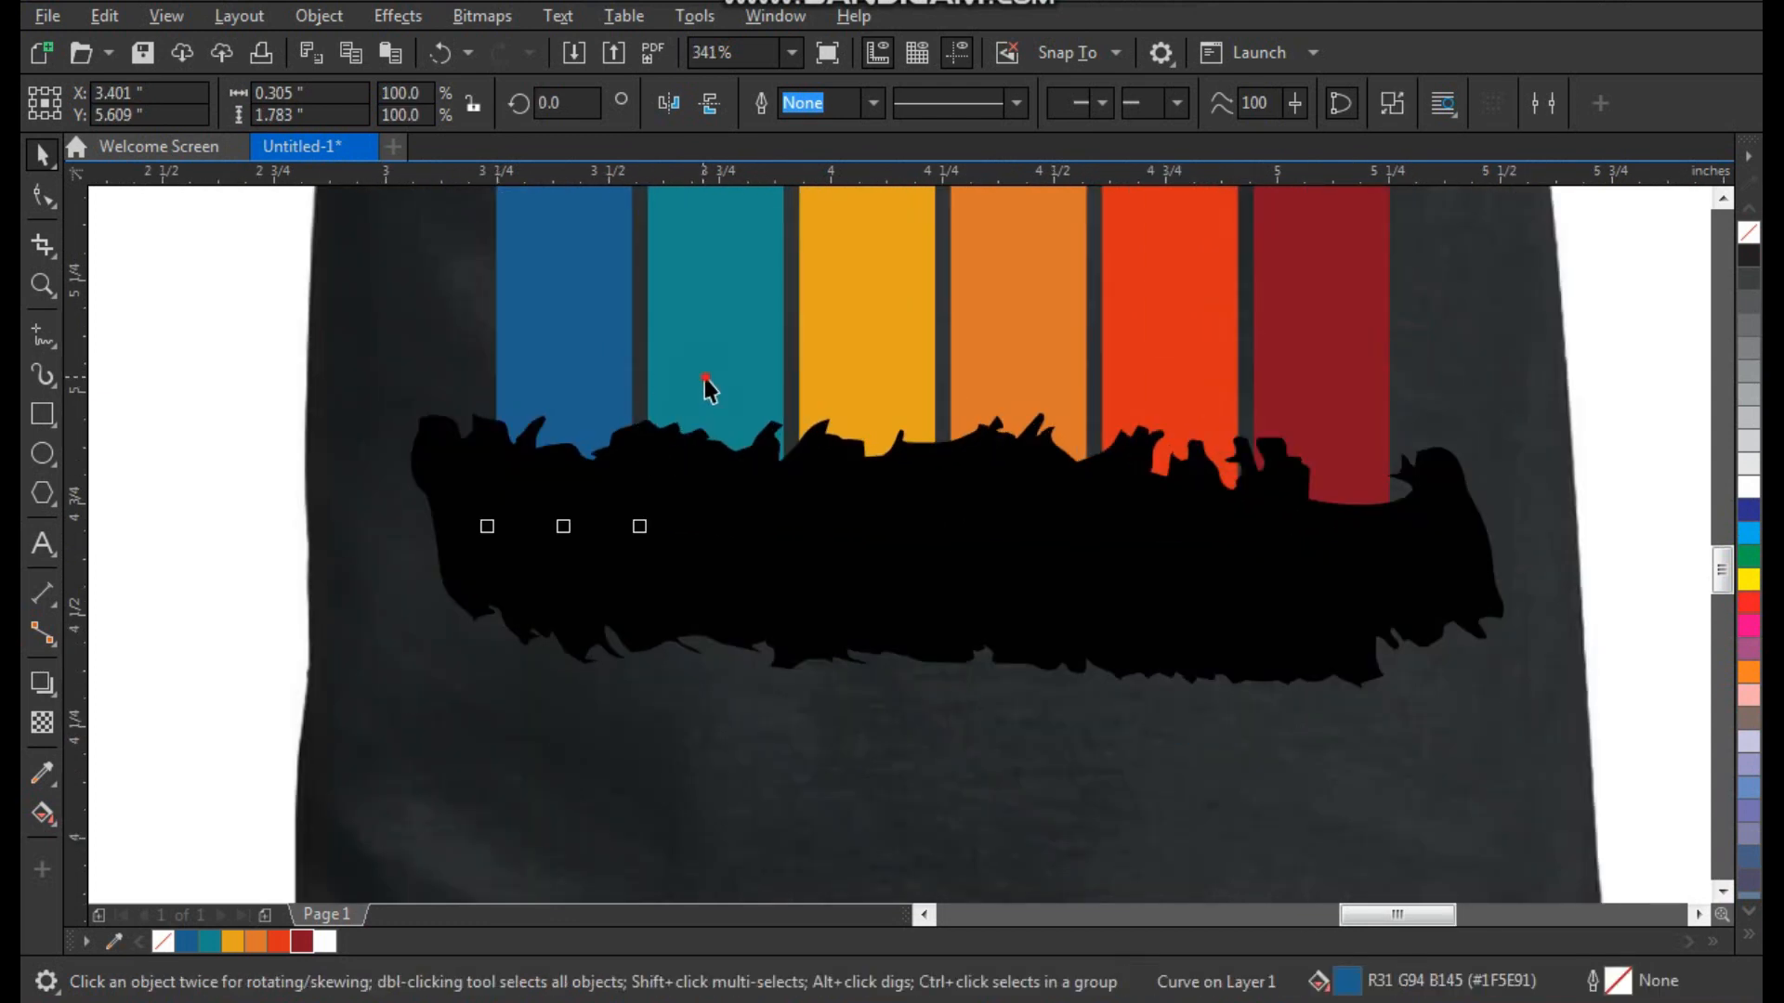
pyautogui.keyDown('shift'); pyautogui.click(708, 375); pyautogui.keyUp('shift')
pyautogui.keyDown('shift'); pyautogui.click(856, 365); pyautogui.keyUp('shift')
pyautogui.keyDown('shift'); pyautogui.click(1336, 405); pyautogui.keyUp('shift')
pyautogui.hotkey('ctrl', 'g')
# Trim the bottom ends of the six stripes with the horizontal brush shape and delete the brush shape
pyautogui.moveTo(1297, 561); pyautogui.dragTo(1301, 597)
pyautogui.hotkey('ctrl', 'z')
pyautogui.keyDown('shift'); pyautogui.click(1282, 395); pyautogui.keyUp('shift')
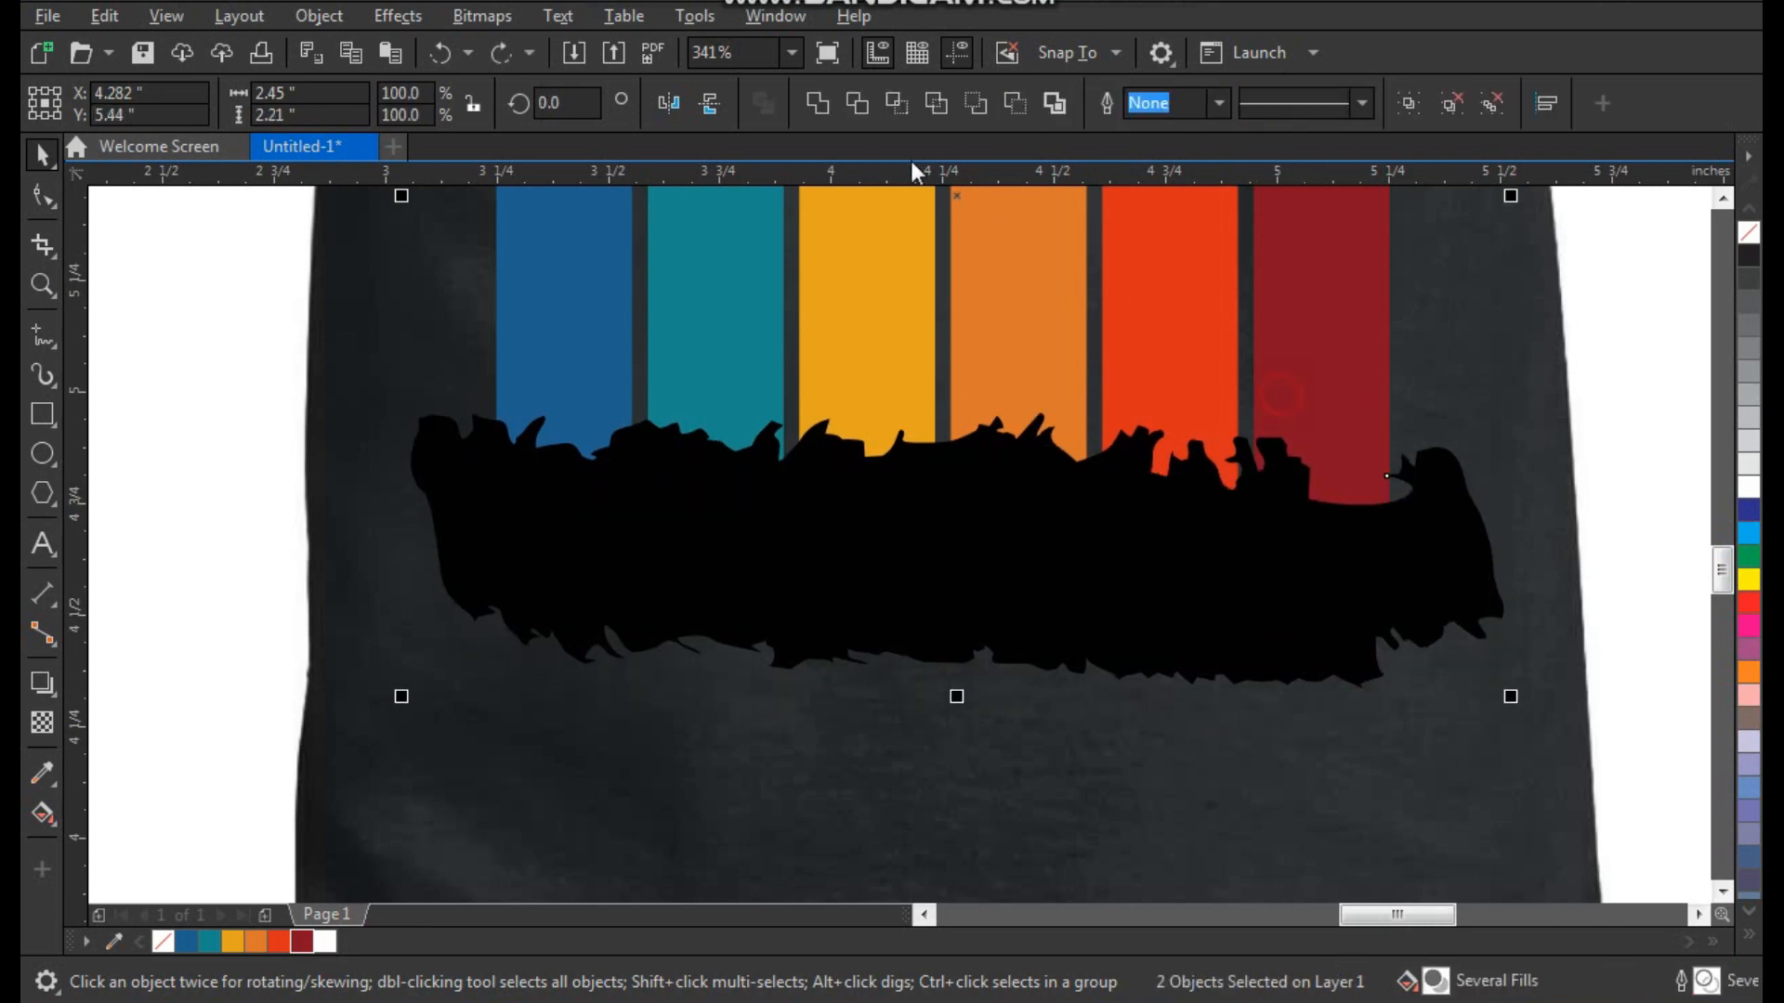
pyautogui.click(856, 103)
pyautogui.click(1086, 571)
pyautogui.press('Delete')
# Stretch the grouped stripes downward to about 2.31 inches tall
pyautogui.scroll(-3, 800, 655)
pyautogui.scroll(-1, 801, 655)
pyautogui.press('F2')
pyautogui.moveTo(681, 709); pyautogui.dragTo(1150, 354)
pyautogui.moveTo(1051, 271); pyautogui.dragTo(493, 763)
pyautogui.moveTo(760, 710); pyautogui.dragTo(760, 757)
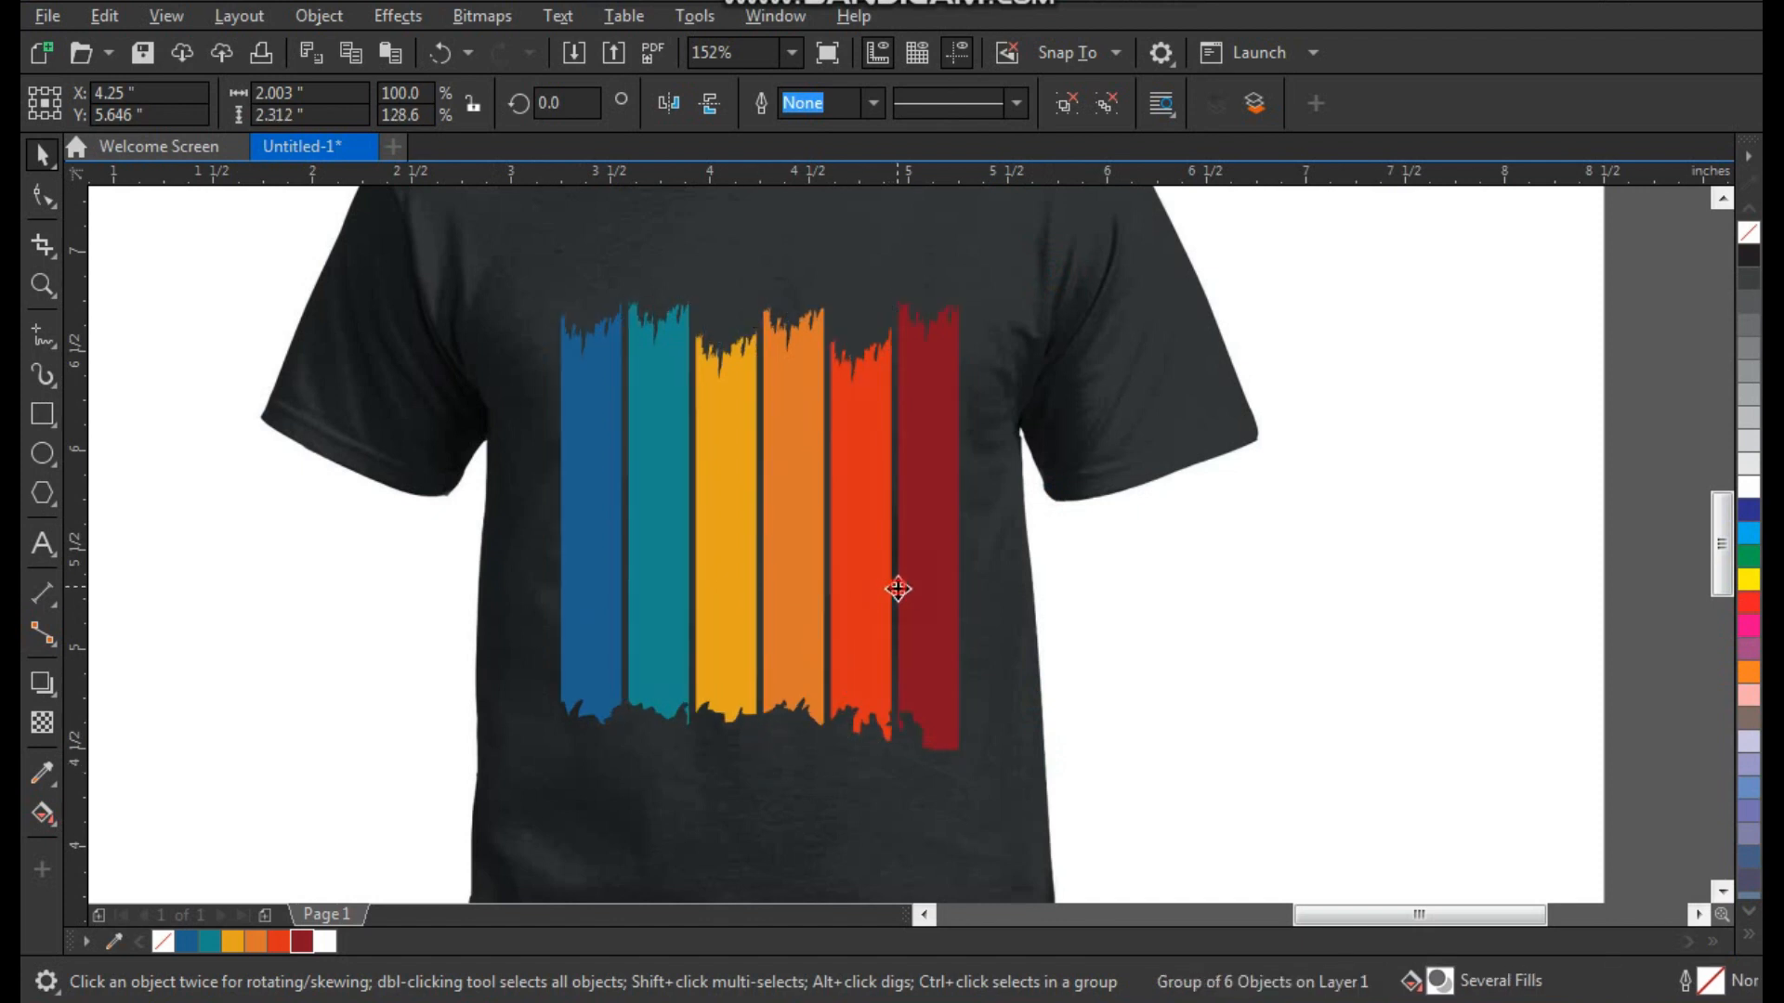
# Move the black-and-white silhouette bitmap slightly farther away from the T-shirt page
pyautogui.scroll(-2, 975, 502)
pyautogui.press('F2')
pyautogui.moveTo(1223, 335); pyautogui.dragTo(785, 642)
pyautogui.scroll(-2, 1022, 327)
pyautogui.moveTo(620, 436); pyautogui.dragTo(288, 629)
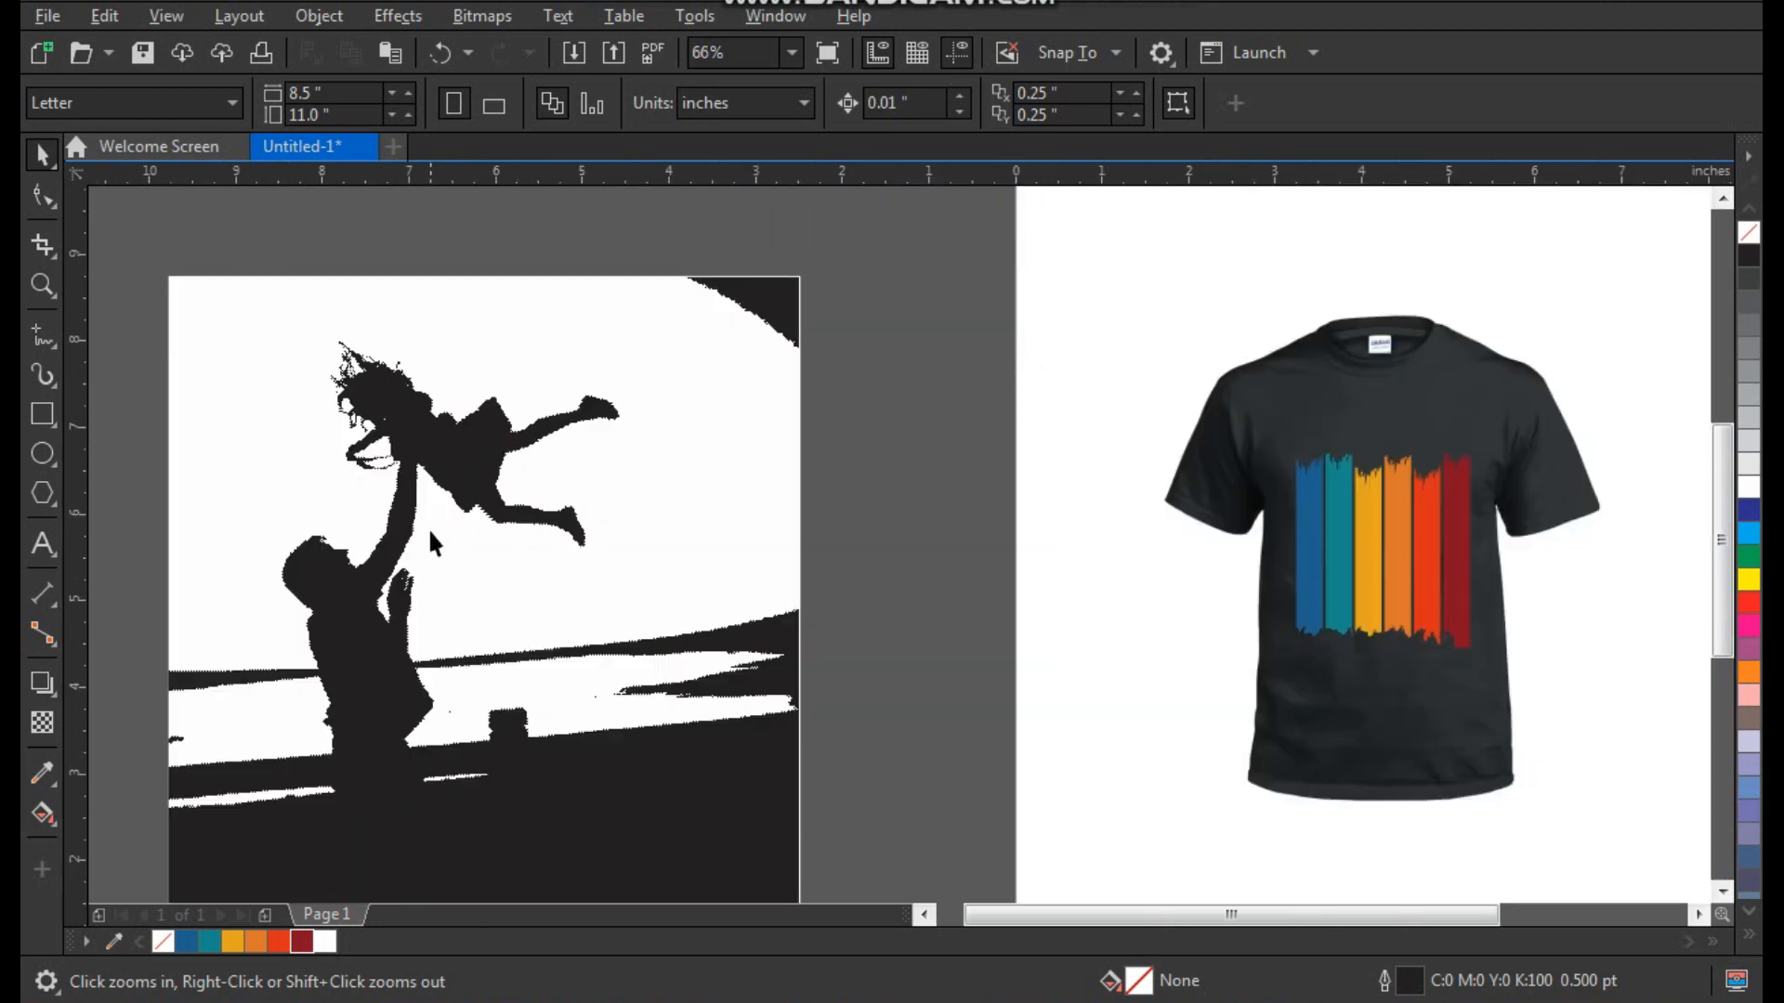
pyautogui.moveTo(402, 593); pyautogui.dragTo(462, 585)
pyautogui.hotkey('ctrl', 'z')
pyautogui.scroll(-2, 586, 598)
pyautogui.press('F2')
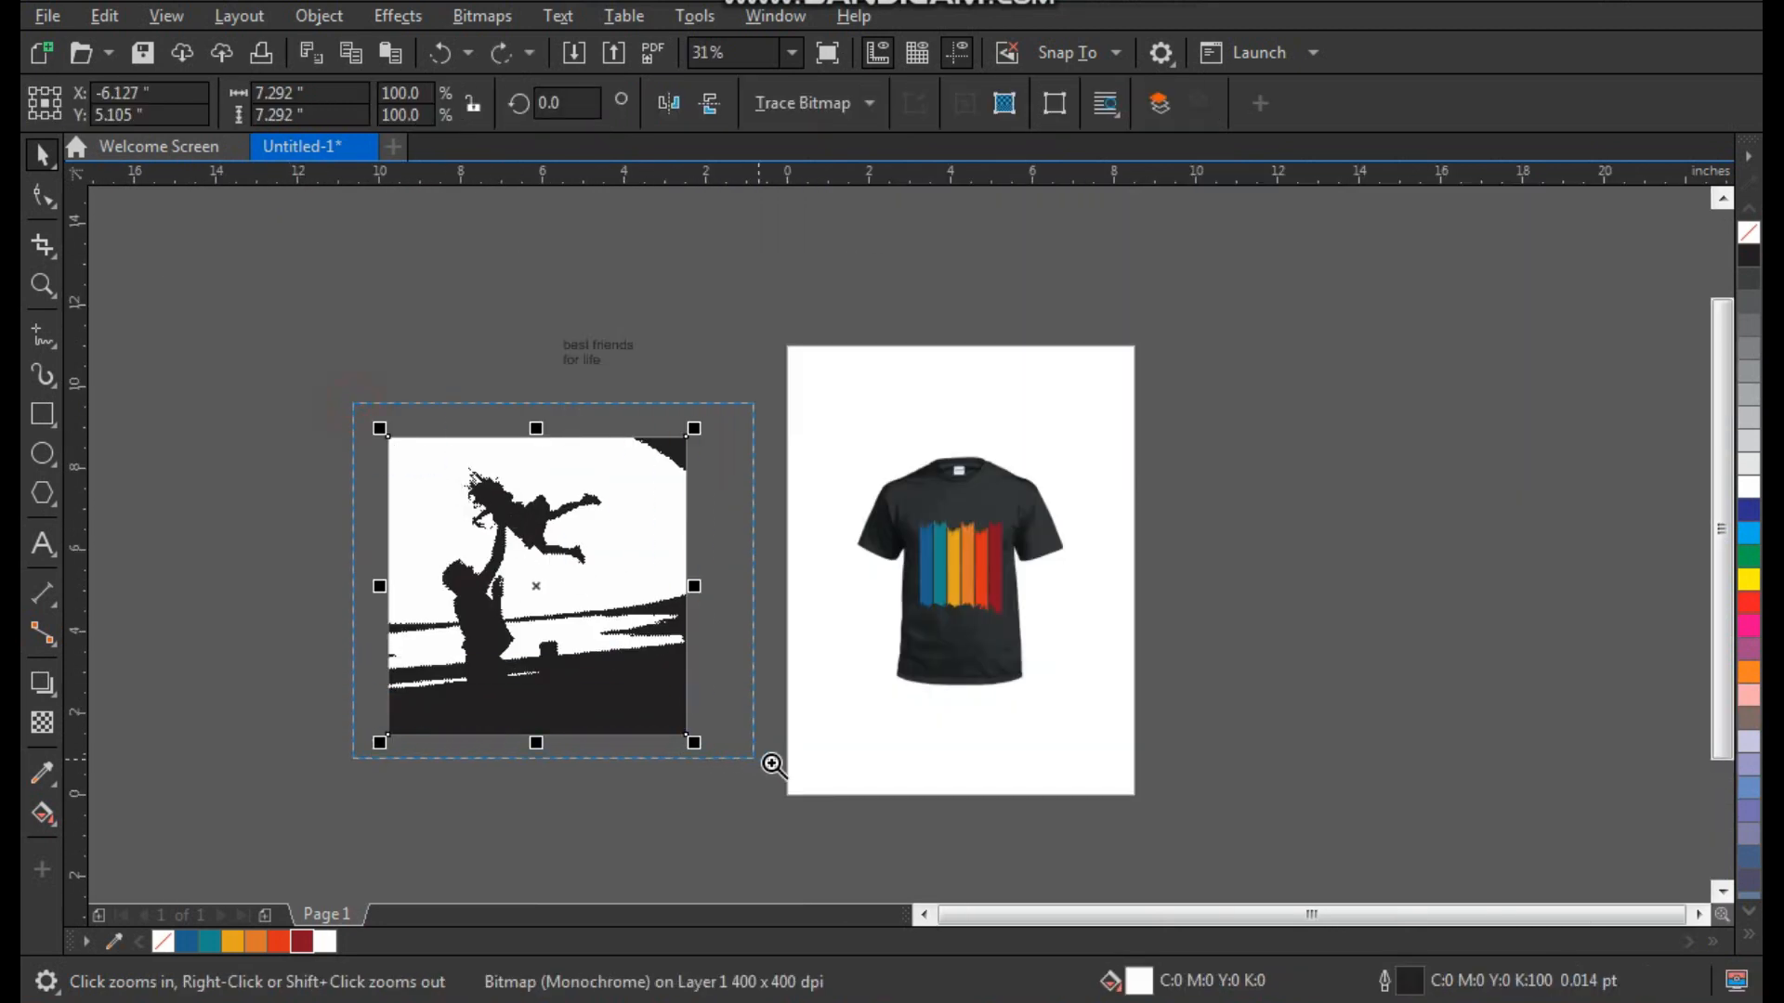
pyautogui.moveTo(771, 764); pyautogui.dragTo(812, 784)
pyautogui.moveTo(788, 585); pyautogui.dragTo(744, 587)
# Trace the silhouette bitmap with the Line Art outline trace, keeping the default trace settings
pyautogui.click(793, 113)
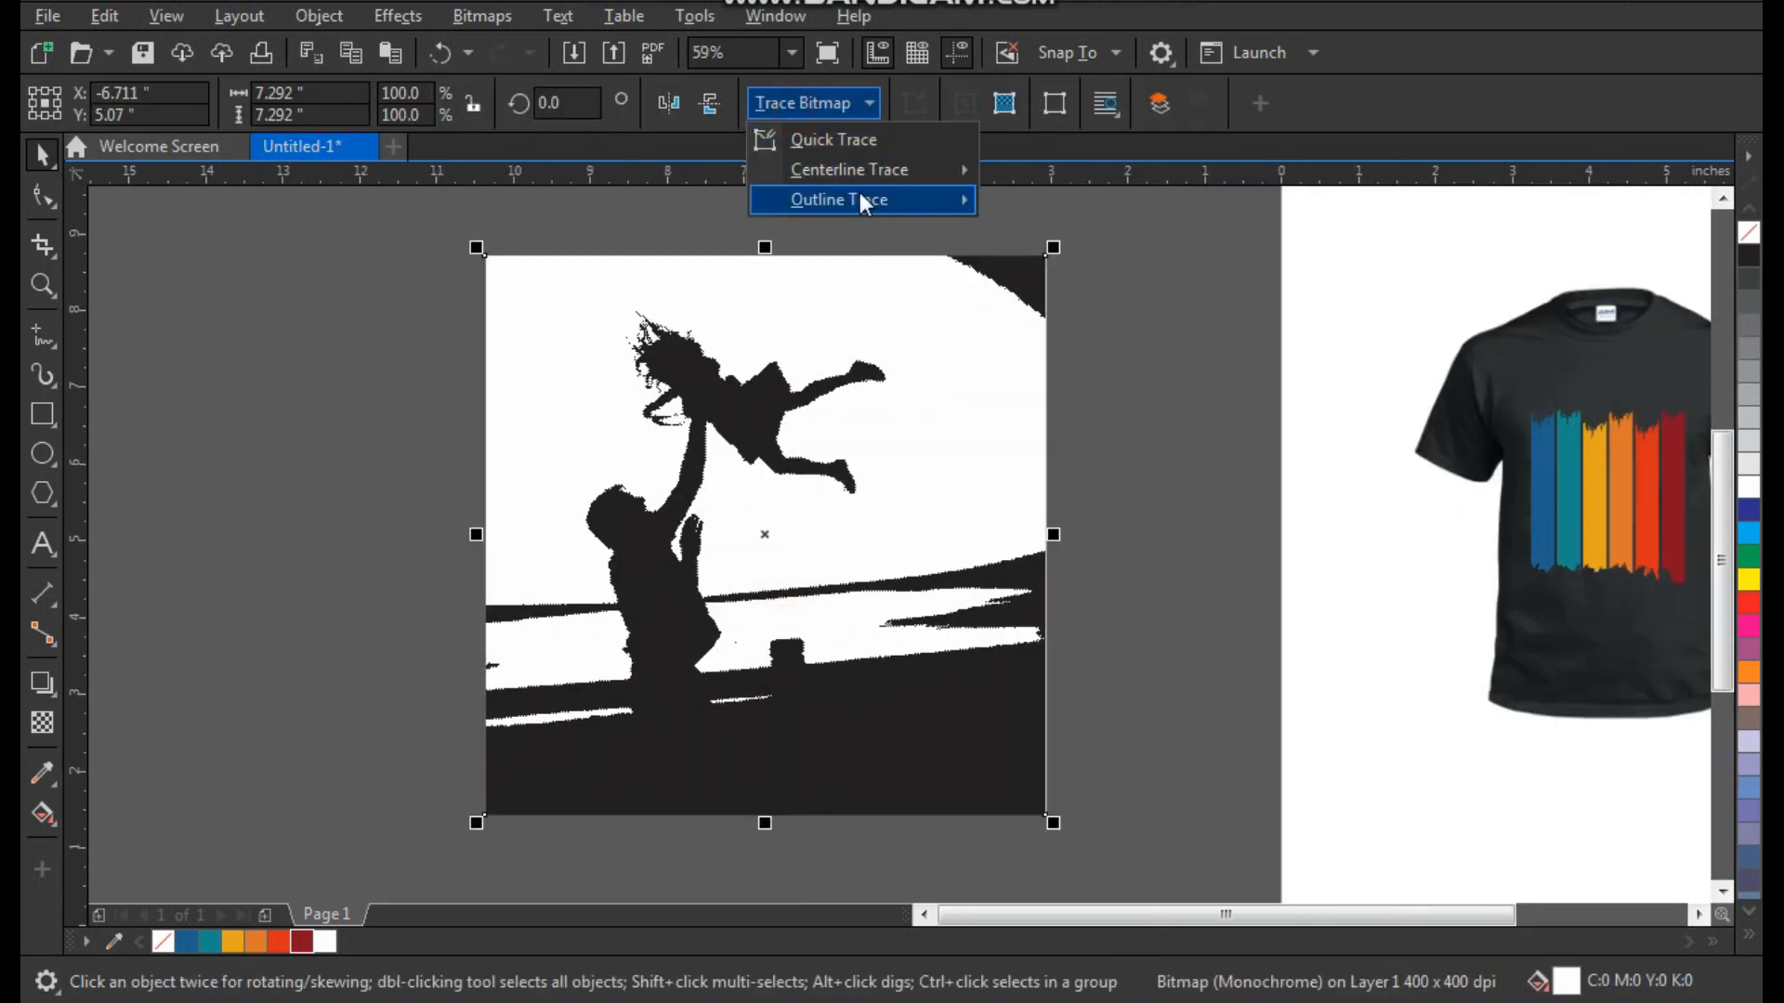
pyautogui.moveTo(877, 201)
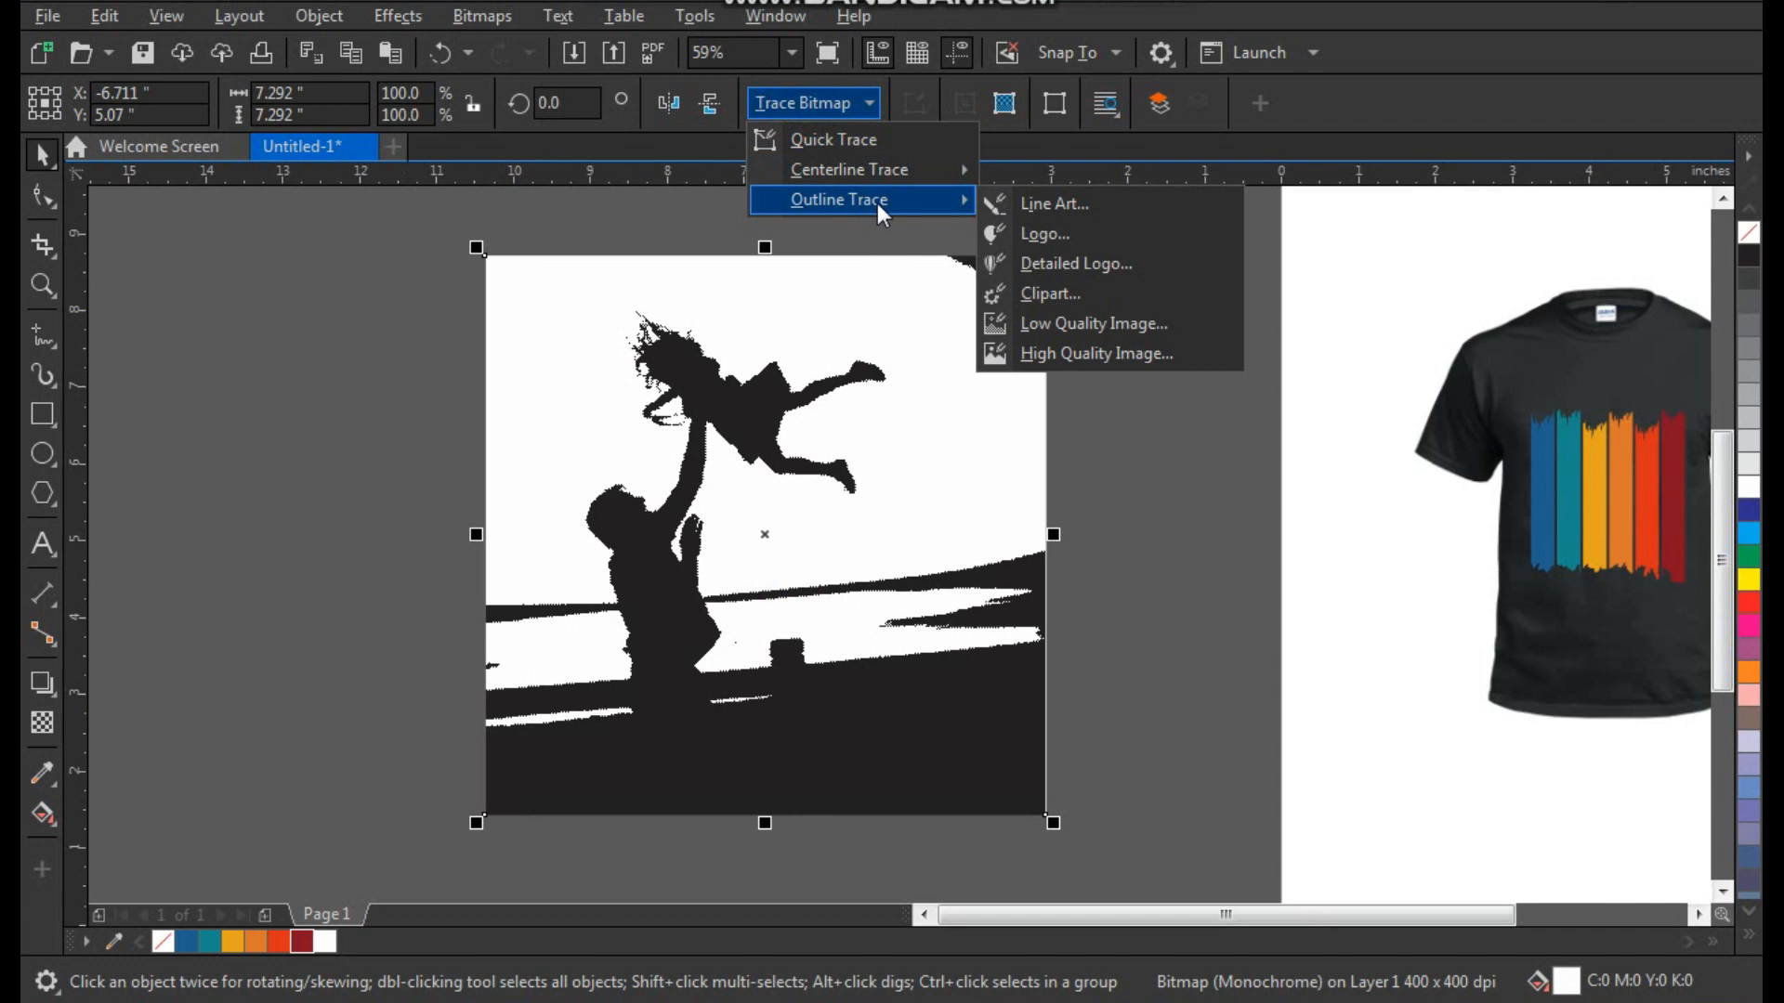
pyautogui.click(1031, 205)
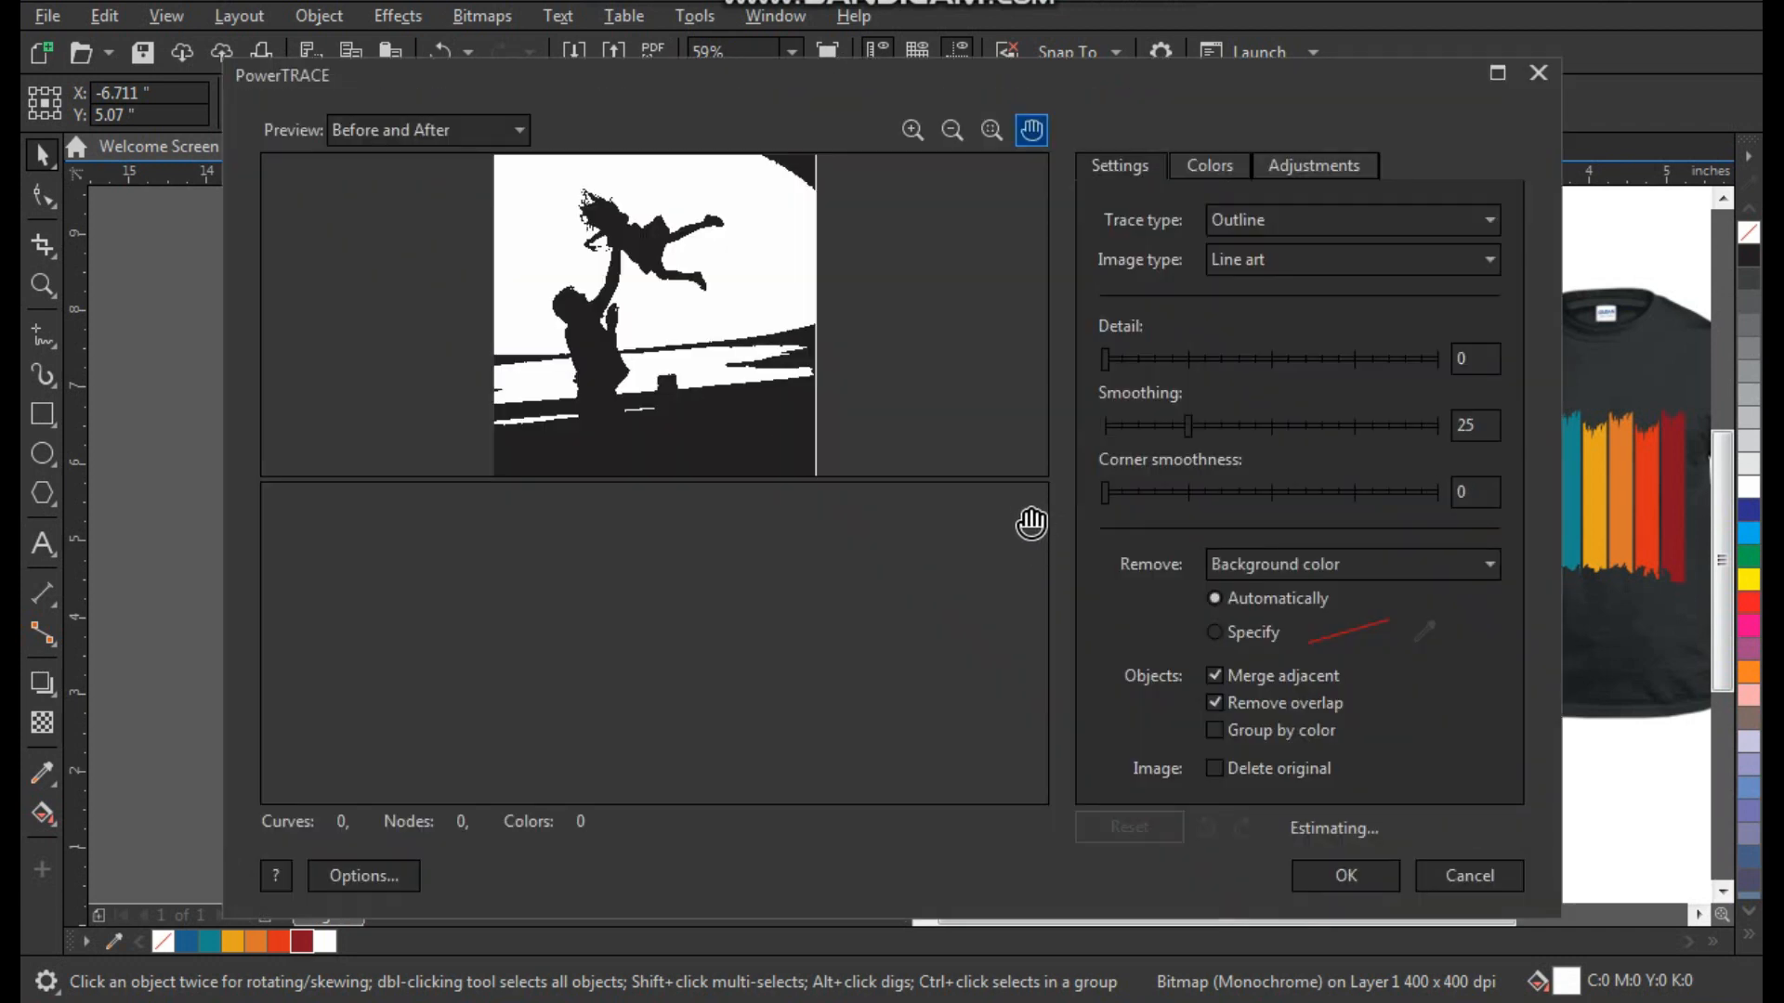
pyautogui.click(1344, 878)
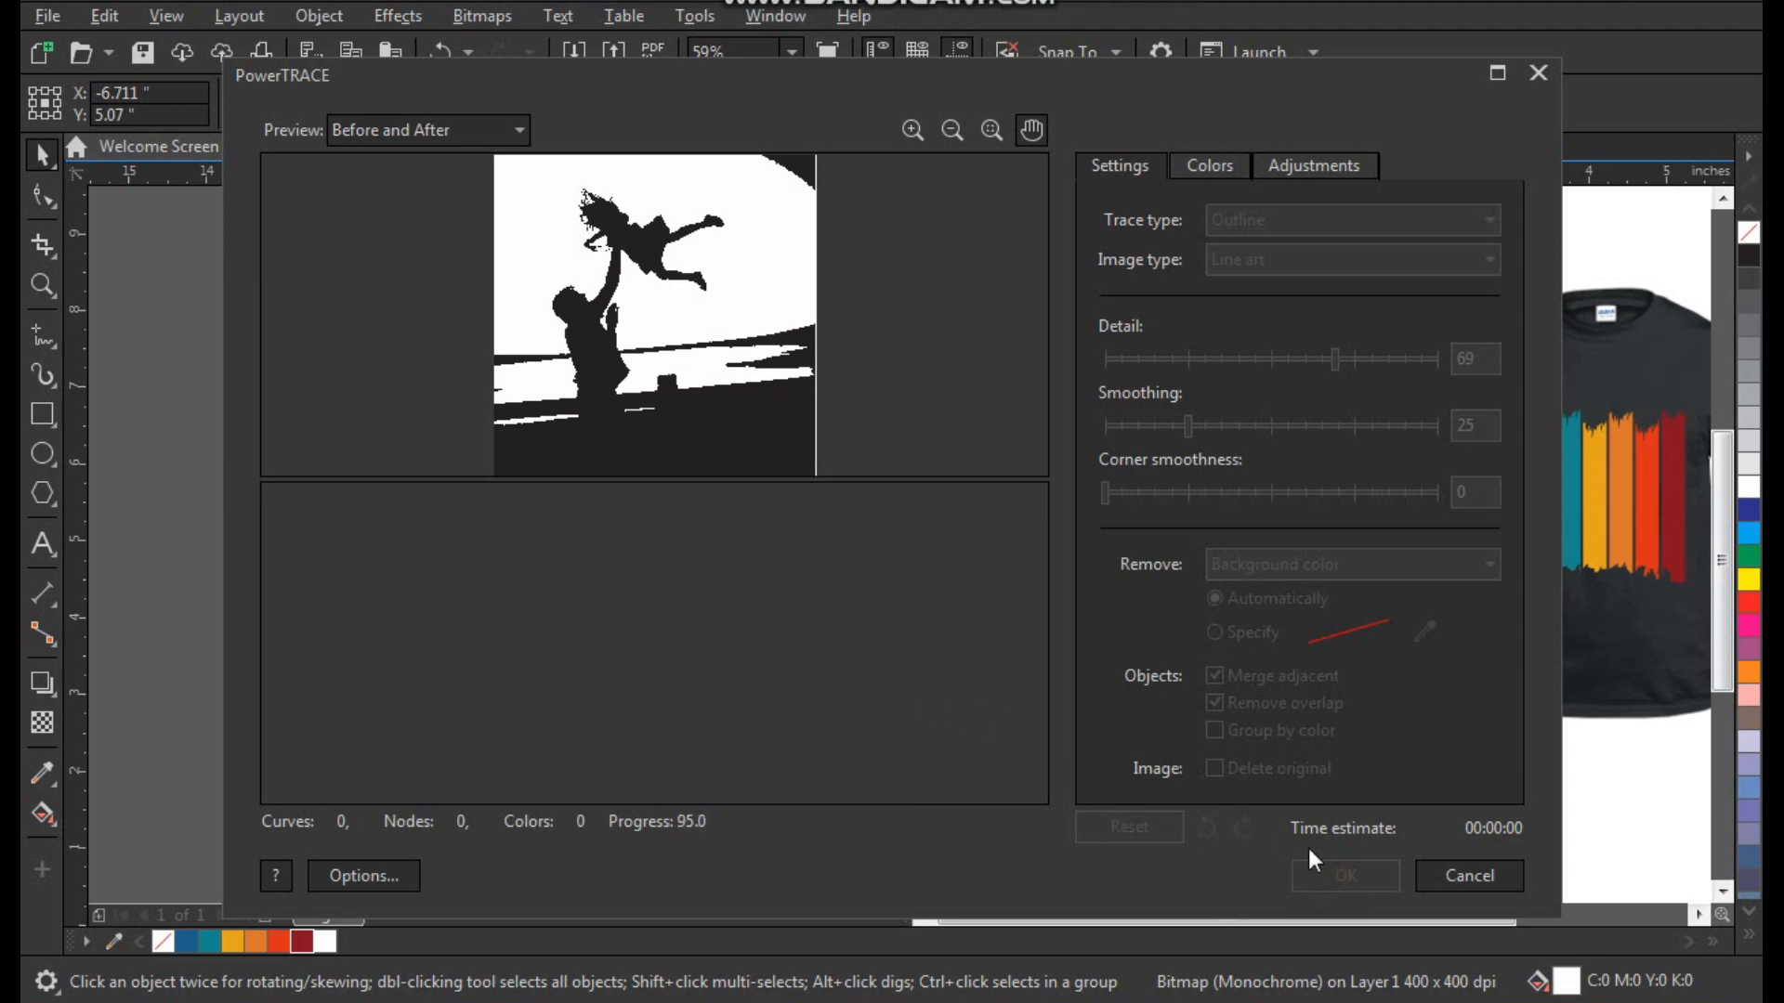
pyautogui.click(1347, 875)
# Move the traced group aside from the original silhouette bitmap and delete the bitmap
pyautogui.click(995, 725)
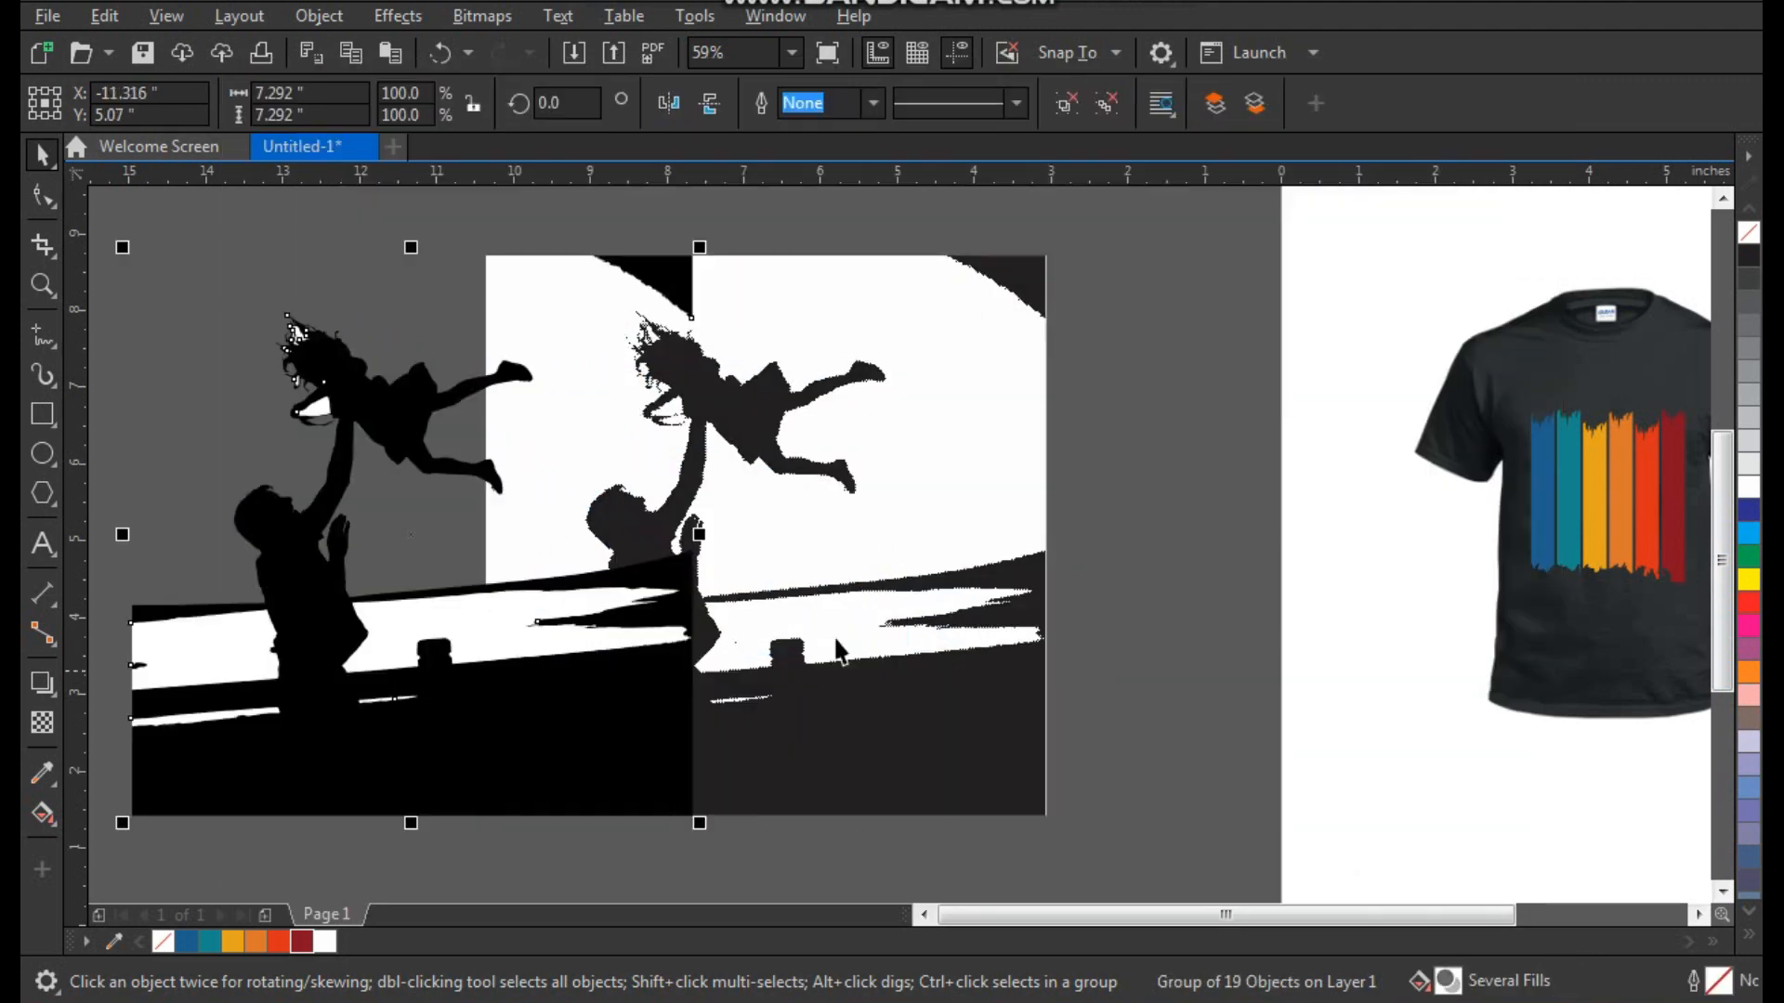
pyautogui.moveTo(857, 688); pyautogui.dragTo(1075, 711)
pyautogui.press('Delete')
# Ungroup the traced image and move the black silhouette curve away from its other pieces
pyautogui.moveTo(594, 632); pyautogui.dragTo(938, 636)
pyautogui.hotkey('ctrl', 'u')
pyautogui.click(995, 711)
pyautogui.moveTo(996, 711); pyautogui.dragTo(405, 708)
# Delete the leftover white pieces and the black corner piece of the traced image
pyautogui.scroll(-2, 836, 492)
pyautogui.press('F2')
pyautogui.moveTo(1151, 309); pyautogui.dragTo(375, 790)
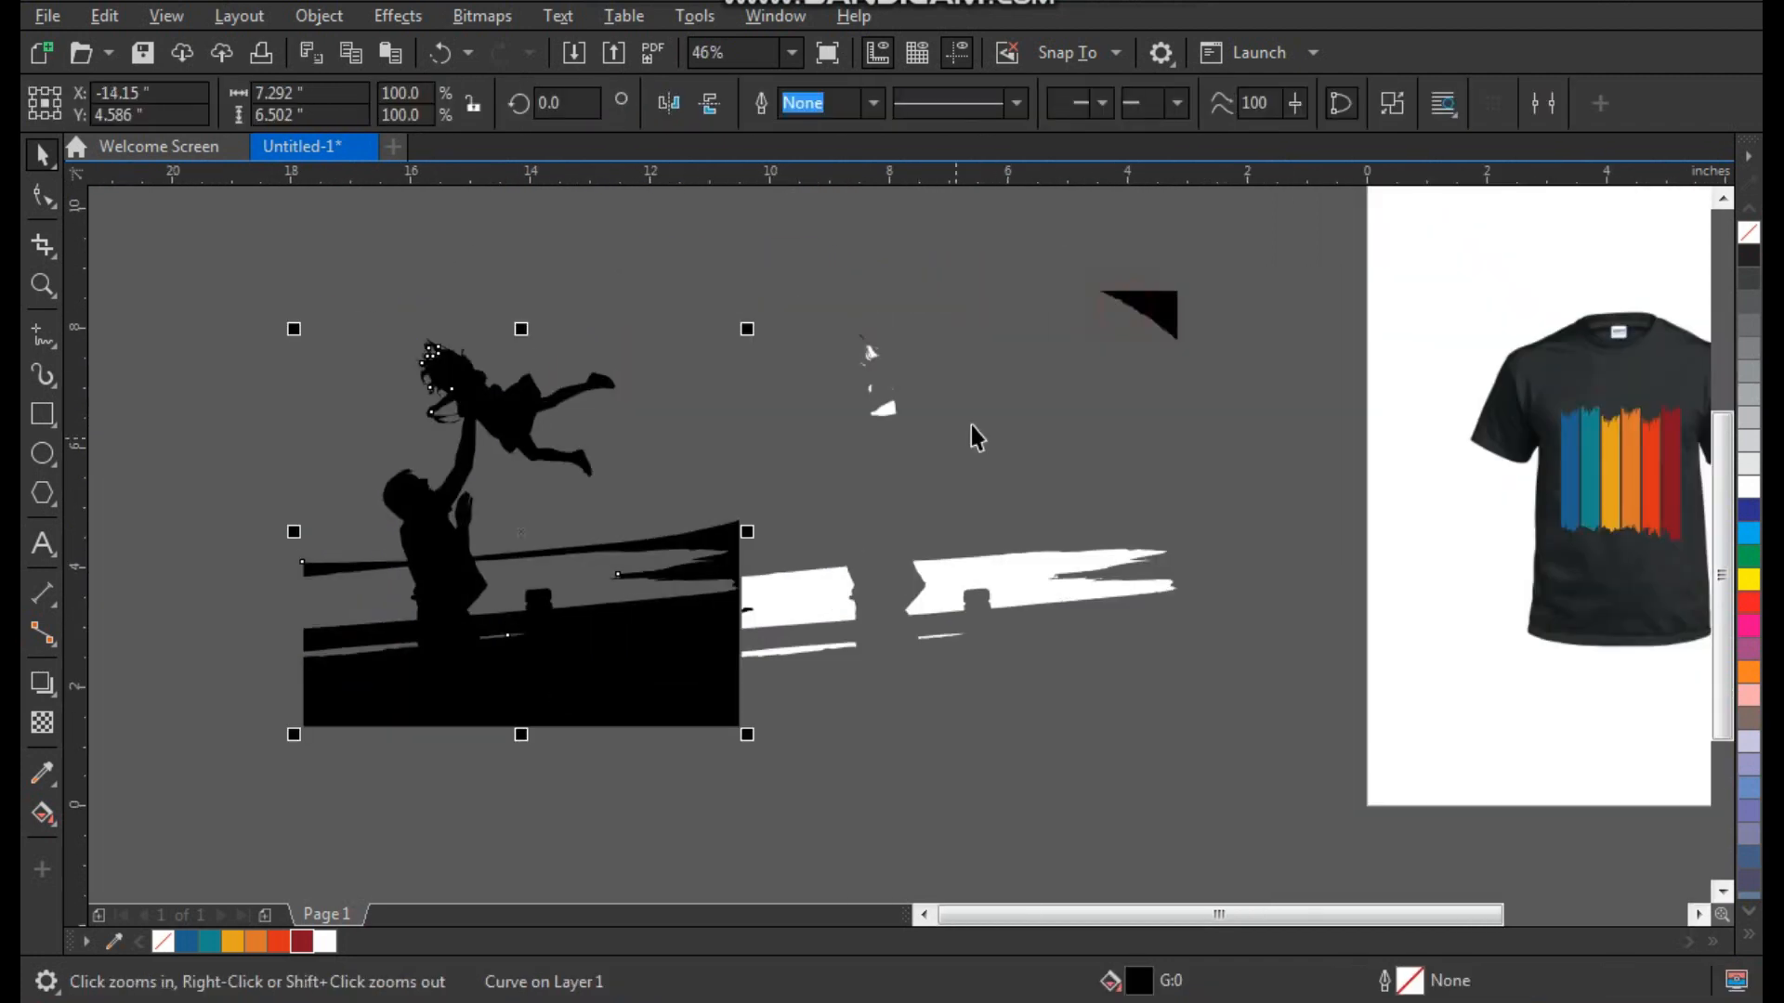
pyautogui.moveTo(1158, 753); pyautogui.dragTo(1208, 789)
pyautogui.press('Delete')
# Scale the black silhouette to about 3.06 inches wide and move it onto the T-shirt
pyautogui.moveTo(617, 669); pyautogui.dragTo(1063, 675)
pyautogui.scroll(-2, 1063, 673)
pyautogui.press('F2')
pyautogui.moveTo(912, 420); pyautogui.dragTo(1391, 825)
pyautogui.moveTo(874, 704); pyautogui.dragTo(1310, 516)
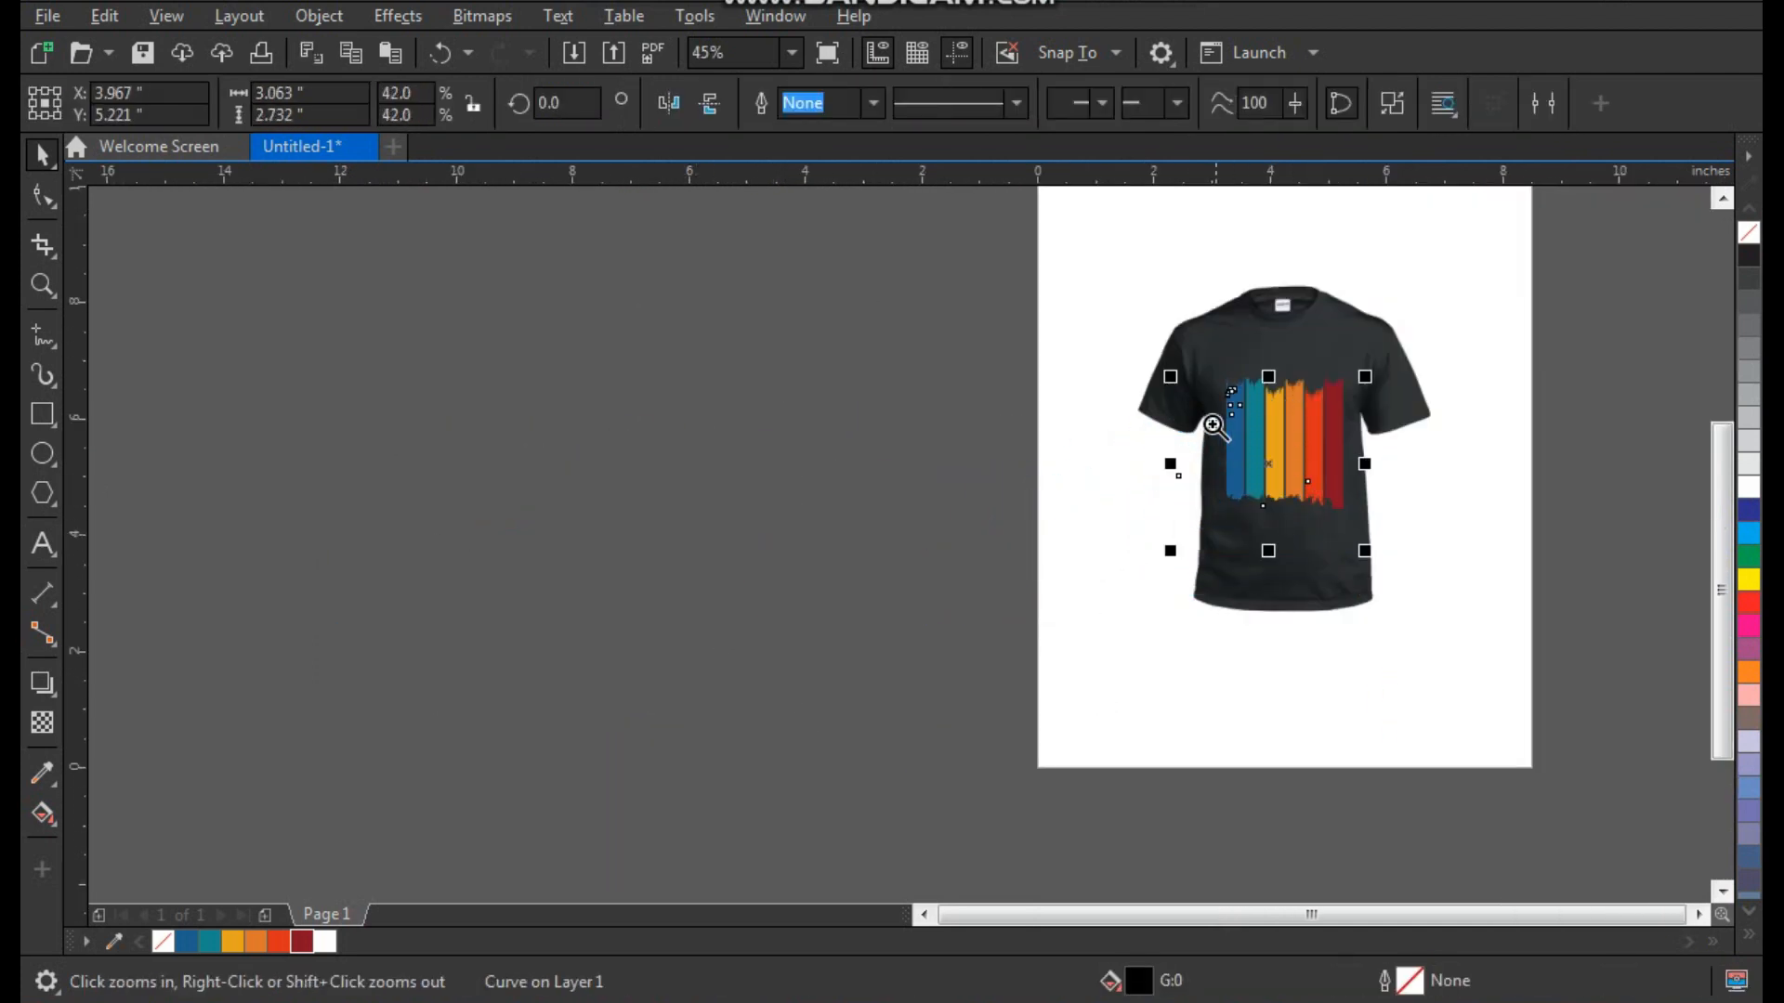
# Scale the silhouette to about 2.08 inches wide and place it over the lower part of the stripes
pyautogui.click(1213, 425)
pyautogui.moveTo(1021, 652); pyautogui.dragTo(938, 609)
pyautogui.moveTo(869, 549); pyautogui.dragTo(894, 546)
pyautogui.press('F2')
pyautogui.moveTo(659, 315); pyautogui.dragTo(972, 647)
pyautogui.scroll(-1, 929, 652)
pyautogui.press('F2')
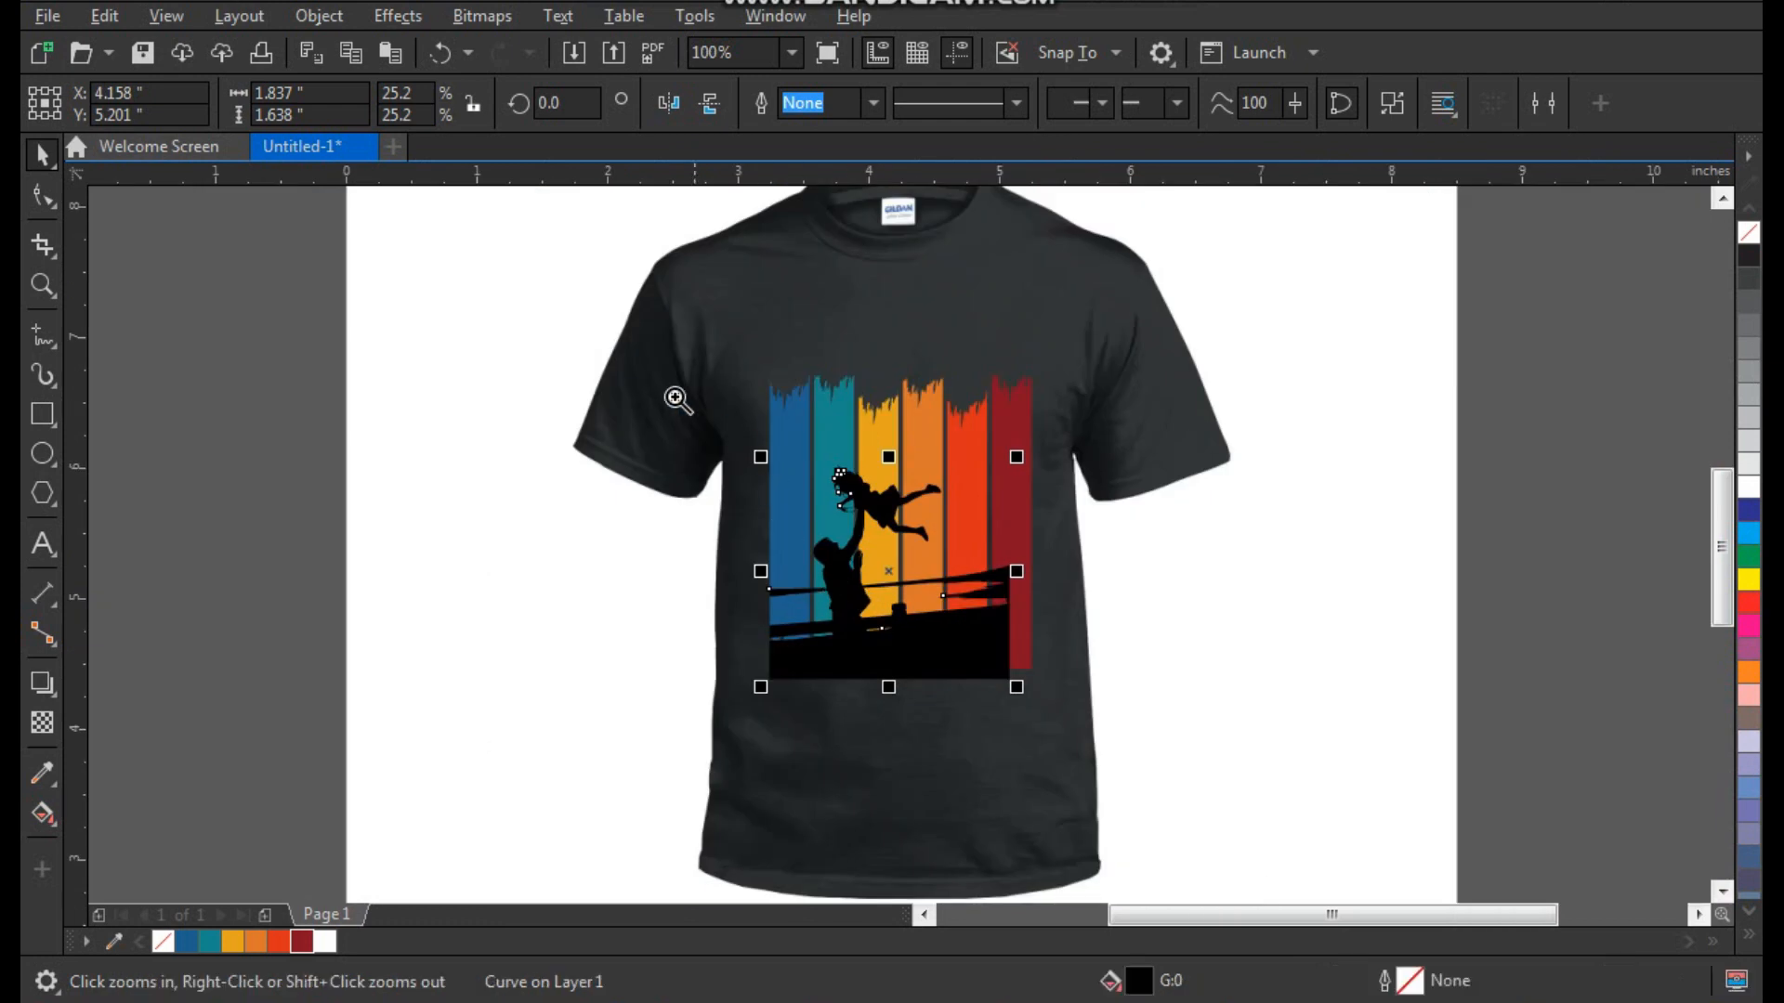
pyautogui.moveTo(702, 365); pyautogui.dragTo(1093, 724)
pyautogui.moveTo(1076, 349); pyautogui.dragTo(1138, 294)
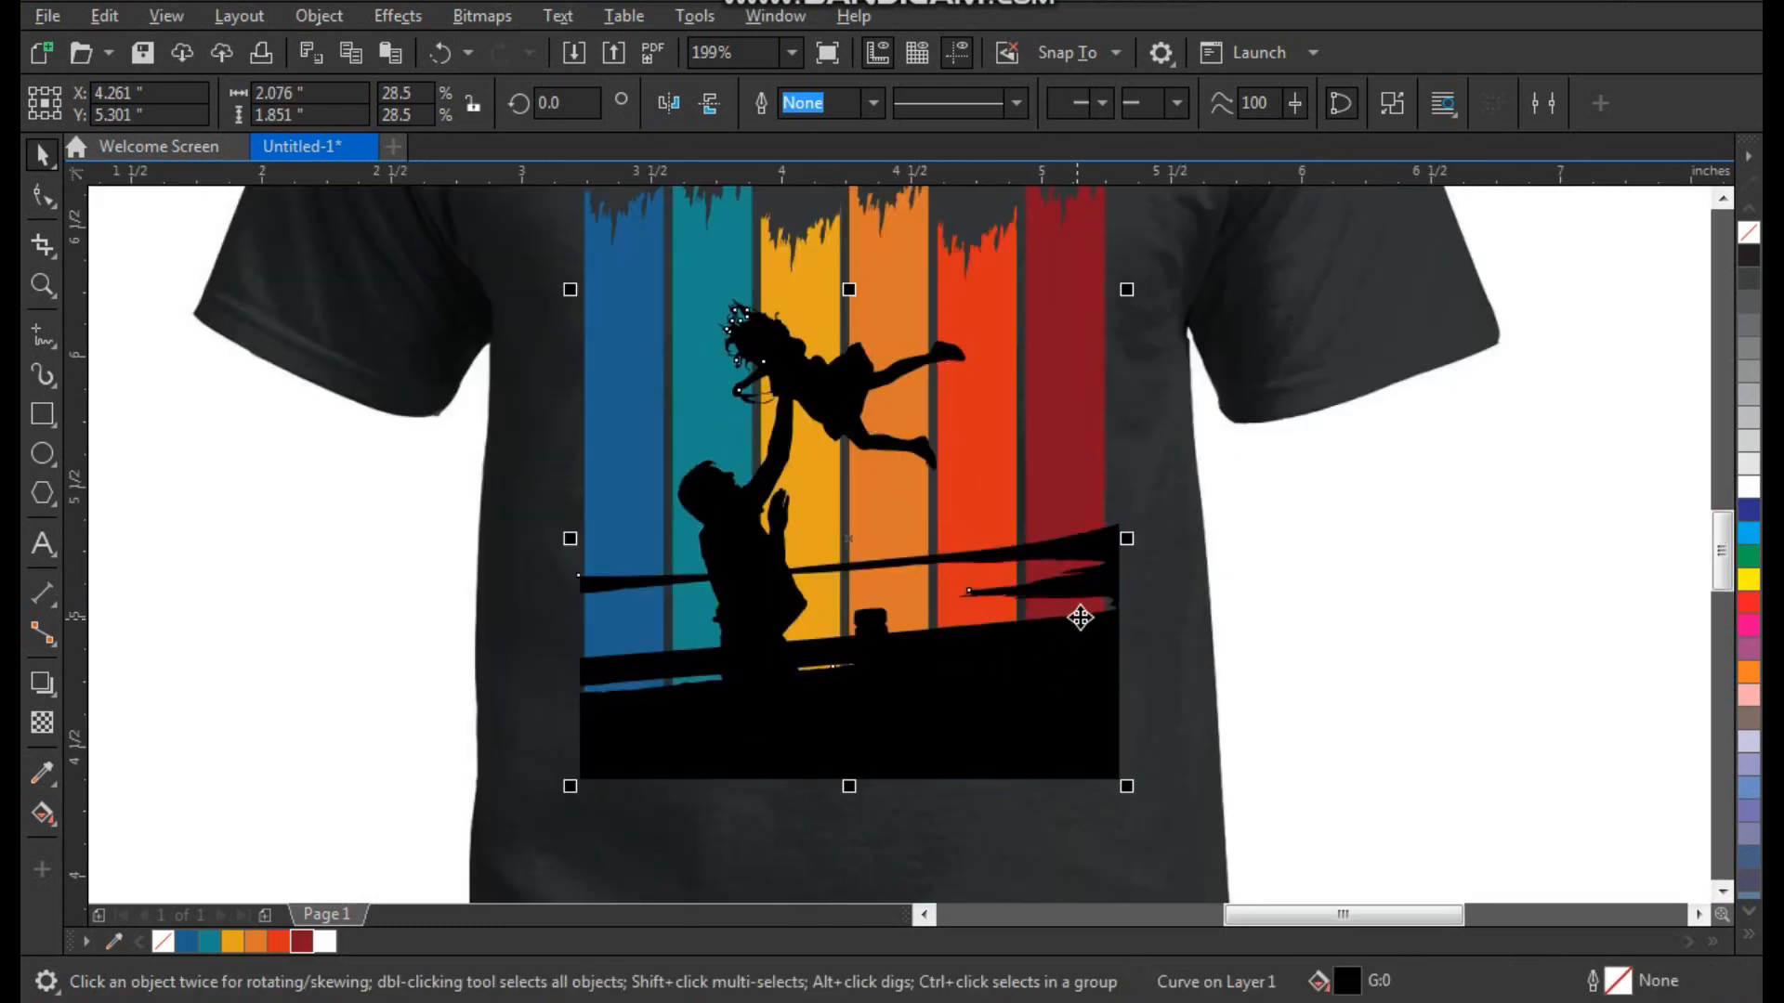
# Centre the silhouette horizontally on the group of coloured stripes
pyautogui.keyDown('shift'); pyautogui.click(1075, 449); pyautogui.keyUp('shift')
pyautogui.press('c')
pyautogui.press('z')
pyautogui.moveTo(1213, 340); pyautogui.dragTo(567, 734)
pyautogui.moveTo(1140, 783); pyautogui.dragTo(1139, 781)
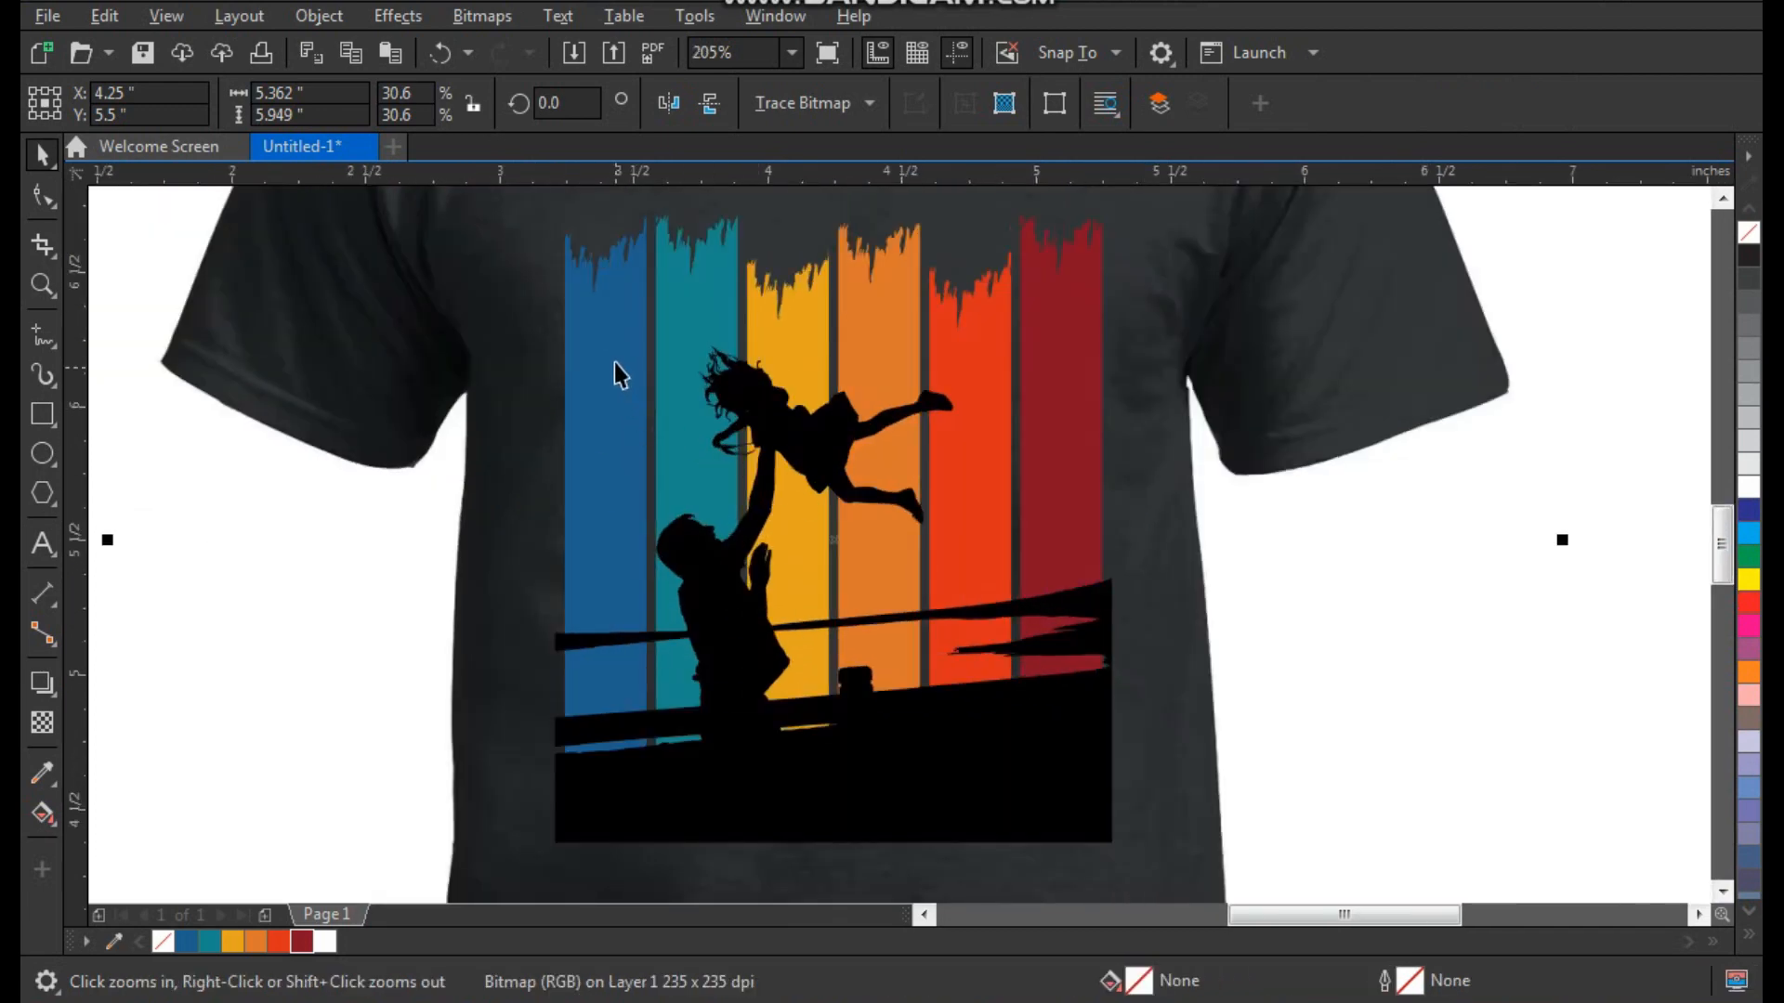
# Ungroup the coloured stripes, place a copy of all six beside the design, and weld the copy into one shape
pyautogui.press('space')
pyautogui.click(604, 370)
pyautogui.hotkey('ctrl', 'u')
pyautogui.moveTo(627, 400); pyautogui.dragTo(1227, 501)
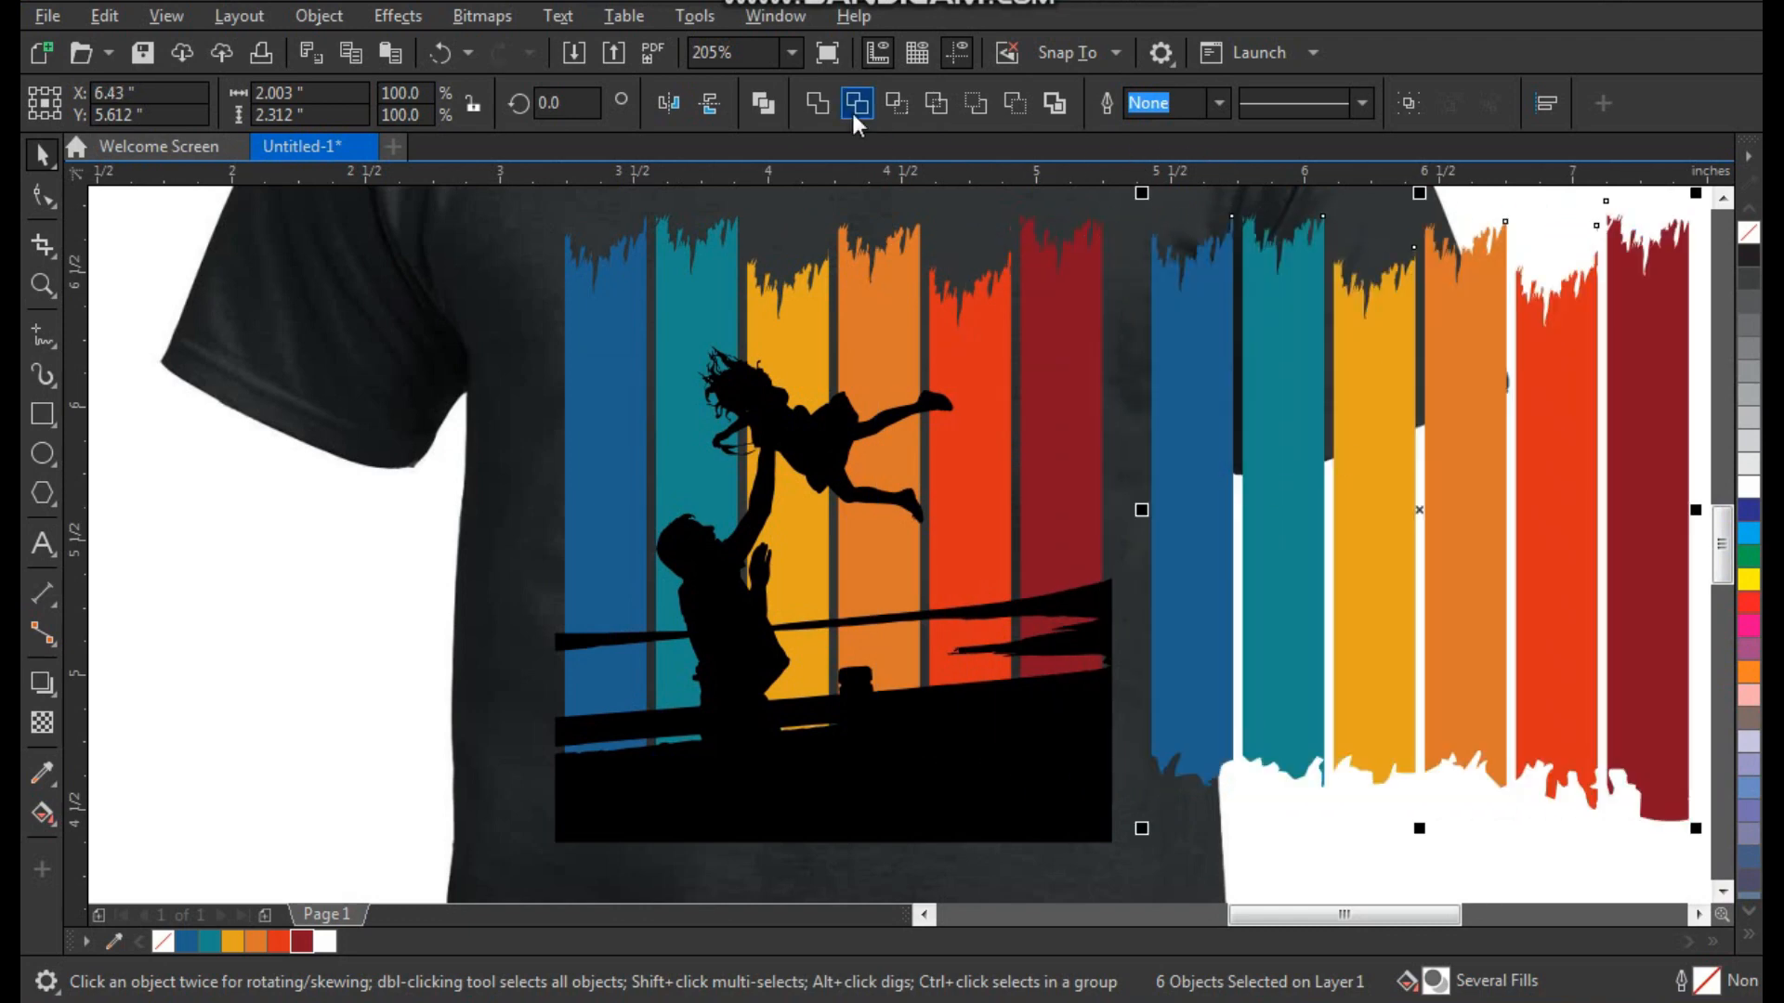
pyautogui.click(815, 103)
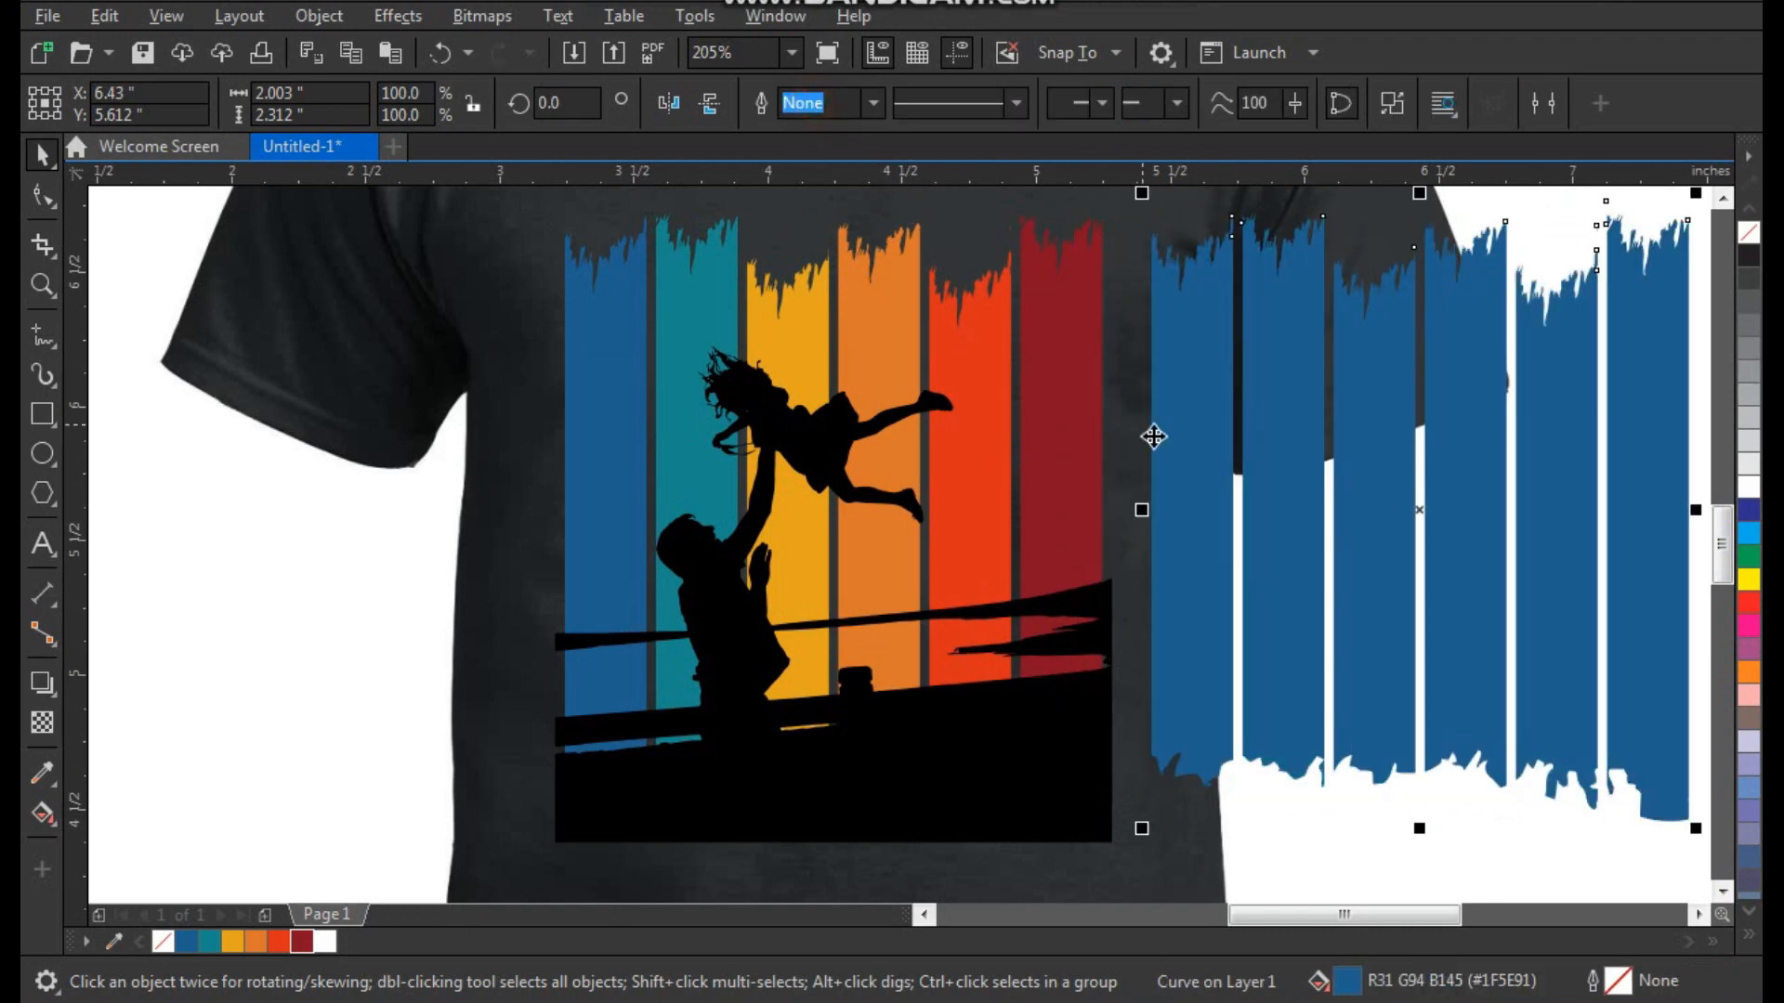
pyautogui.scroll(-1, 992, 464)
pyautogui.press('F2')
pyautogui.moveTo(762, 283); pyautogui.dragTo(1370, 768)
pyautogui.click(796, 678)
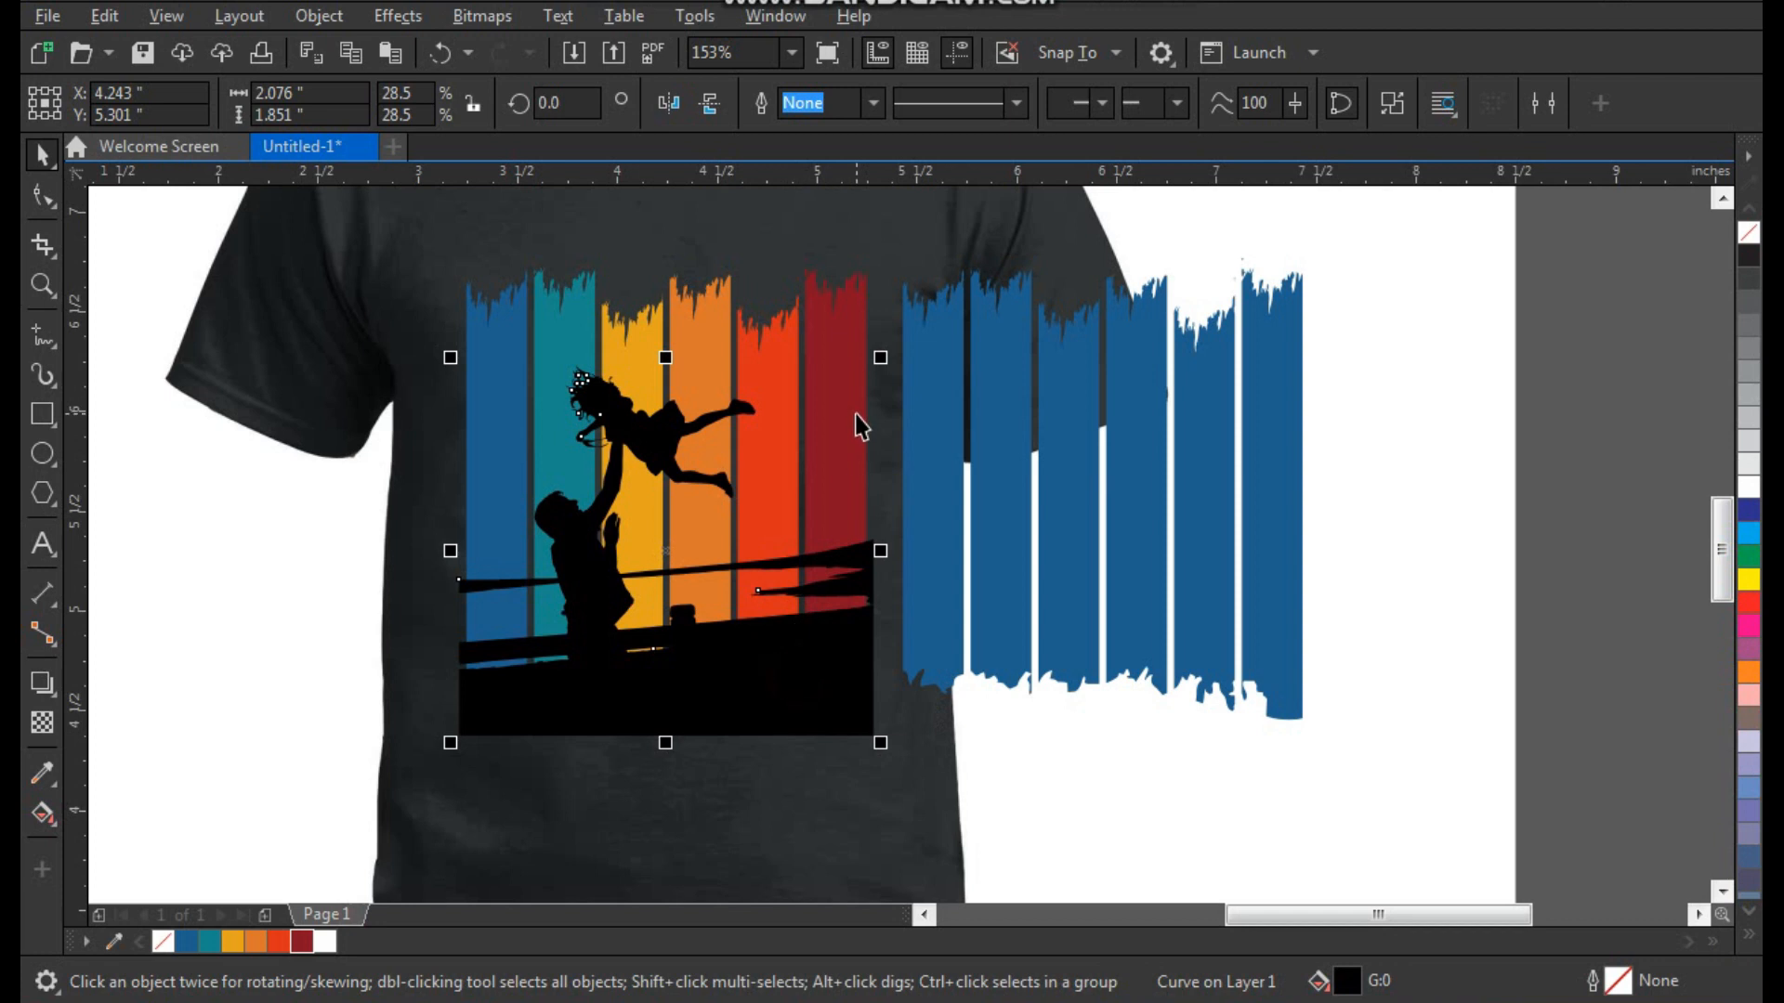
pyautogui.keyDown('shift'); pyautogui.click(857, 420); pyautogui.keyUp('shift')
pyautogui.press('c')
pyautogui.click(1431, 580)
pyautogui.hotkey('ctrl', 'z')
# Group the six original coloured stripes on the T-shirt into one object
pyautogui.click(862, 322)
pyautogui.keyDown('shift'); pyautogui.click(761, 354); pyautogui.keyUp('shift')
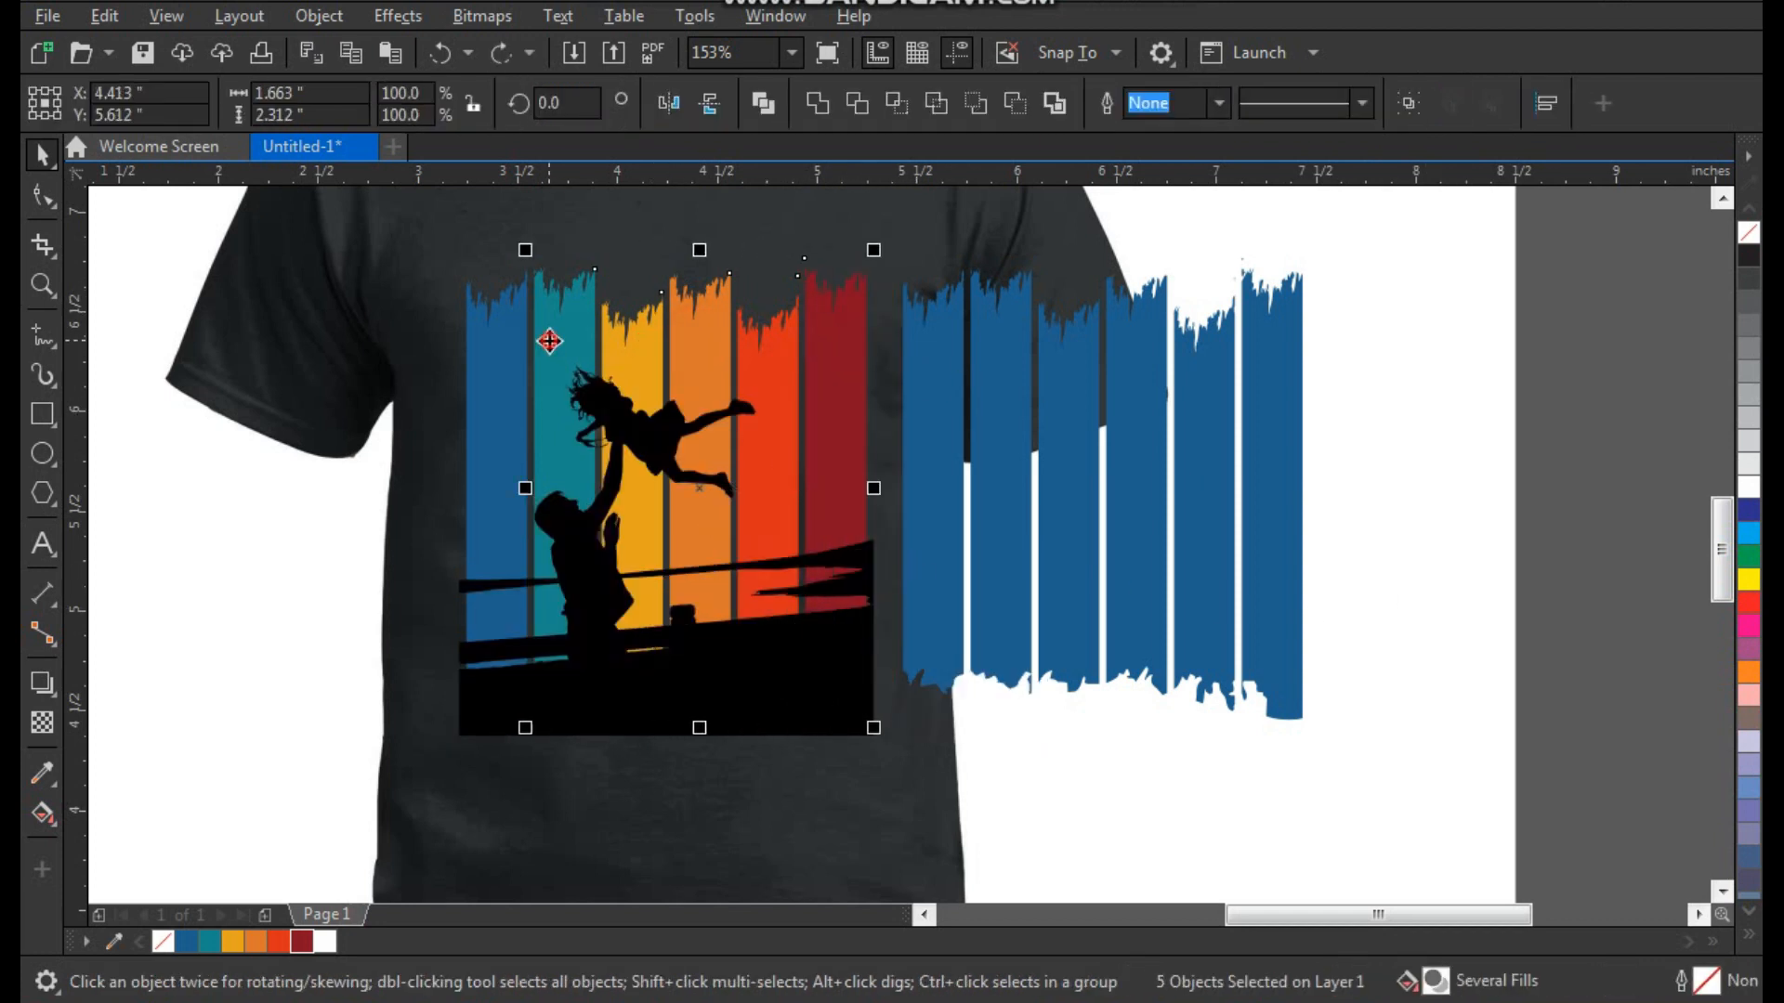
pyautogui.hotkey('ctrl', 'g')
pyautogui.moveTo(506, 342); pyautogui.dragTo(491, 339)
pyautogui.hotkey('ctrl', 'z')
pyautogui.moveTo(658, 431); pyautogui.dragTo(680, 427)
pyautogui.hotkey('ctrl', 'z')
# Place a copy of the silhouette over the welded blue stripes and centre it horizontally on them
pyautogui.press('F2')
pyautogui.moveTo(406, 230); pyautogui.dragTo(1367, 778)
pyautogui.click(1214, 599)
pyautogui.moveTo(680, 708); pyautogui.dragTo(705, 708)
pyautogui.rightClick(705, 709)
pyautogui.keyDown('shift'); pyautogui.click(1064, 617); pyautogui.keyUp('shift')
pyautogui.press('c')
pyautogui.click(1595, 592)
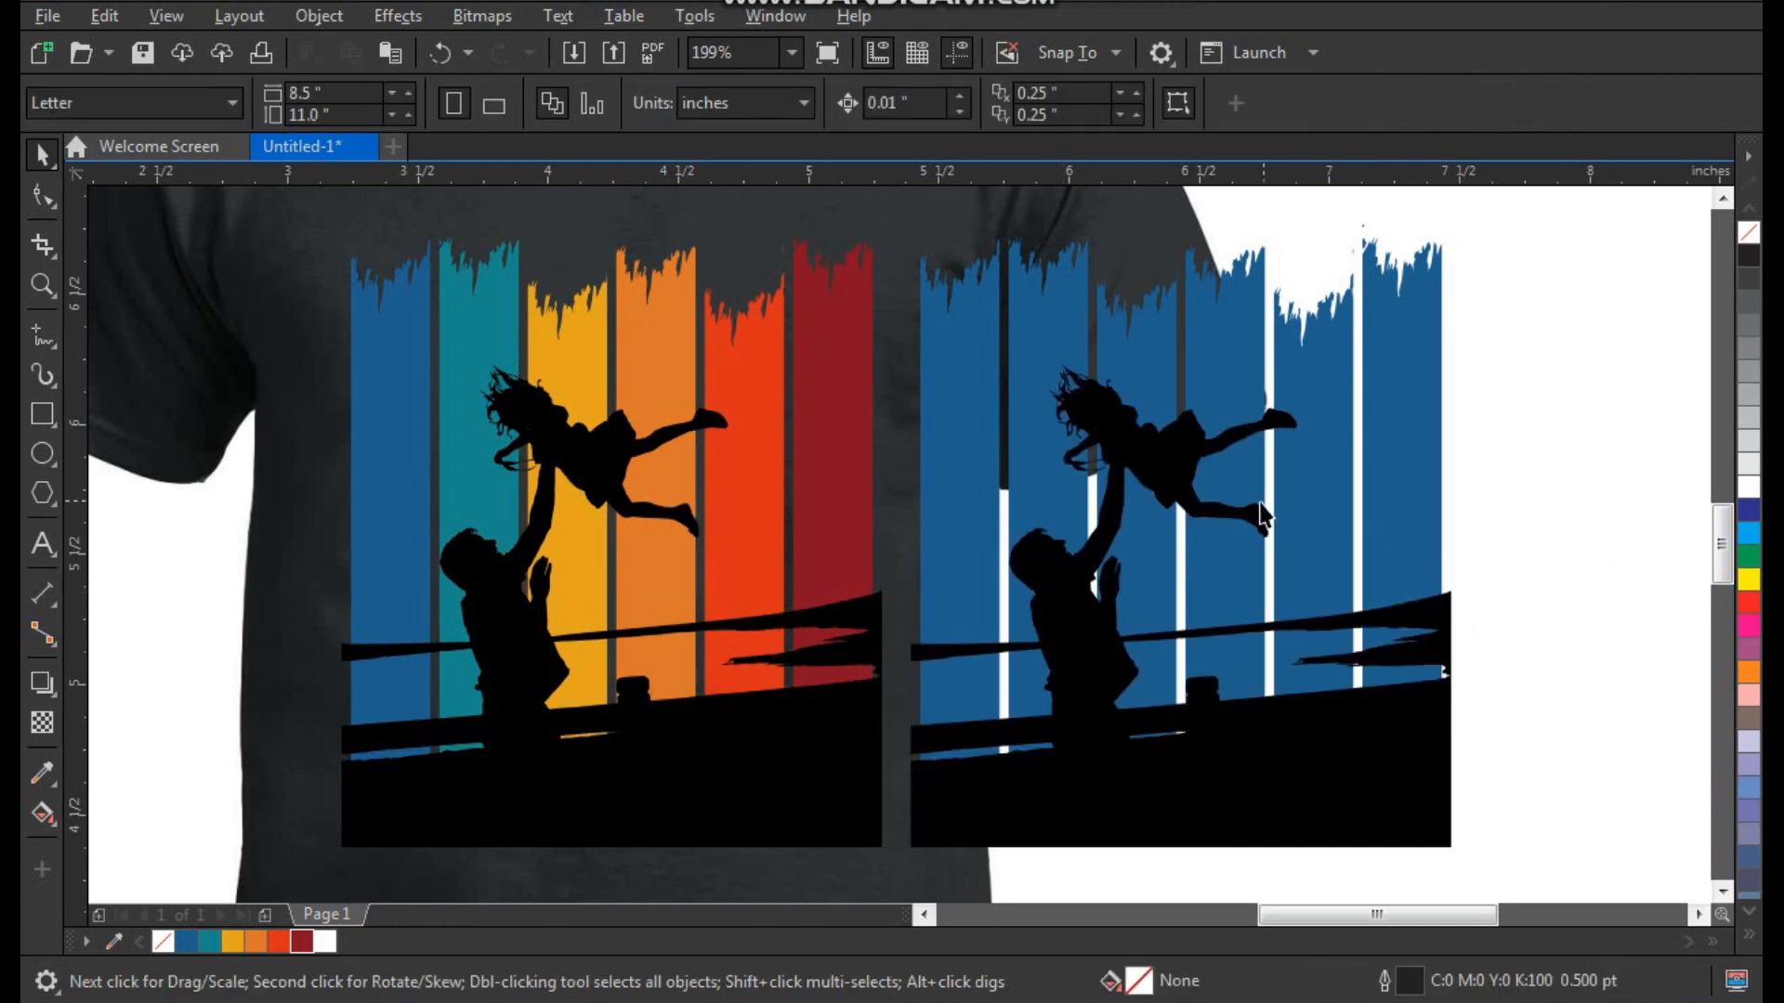
# Intersect the copied silhouette with the welded blue stripes and delete the unclipped silhouette copy
pyautogui.click(1302, 553)
pyautogui.click(1524, 553)
pyautogui.click(1305, 506)
pyautogui.keyDown('shift'); pyautogui.click(1339, 744); pyautogui.keyUp('shift')
pyautogui.click(895, 102)
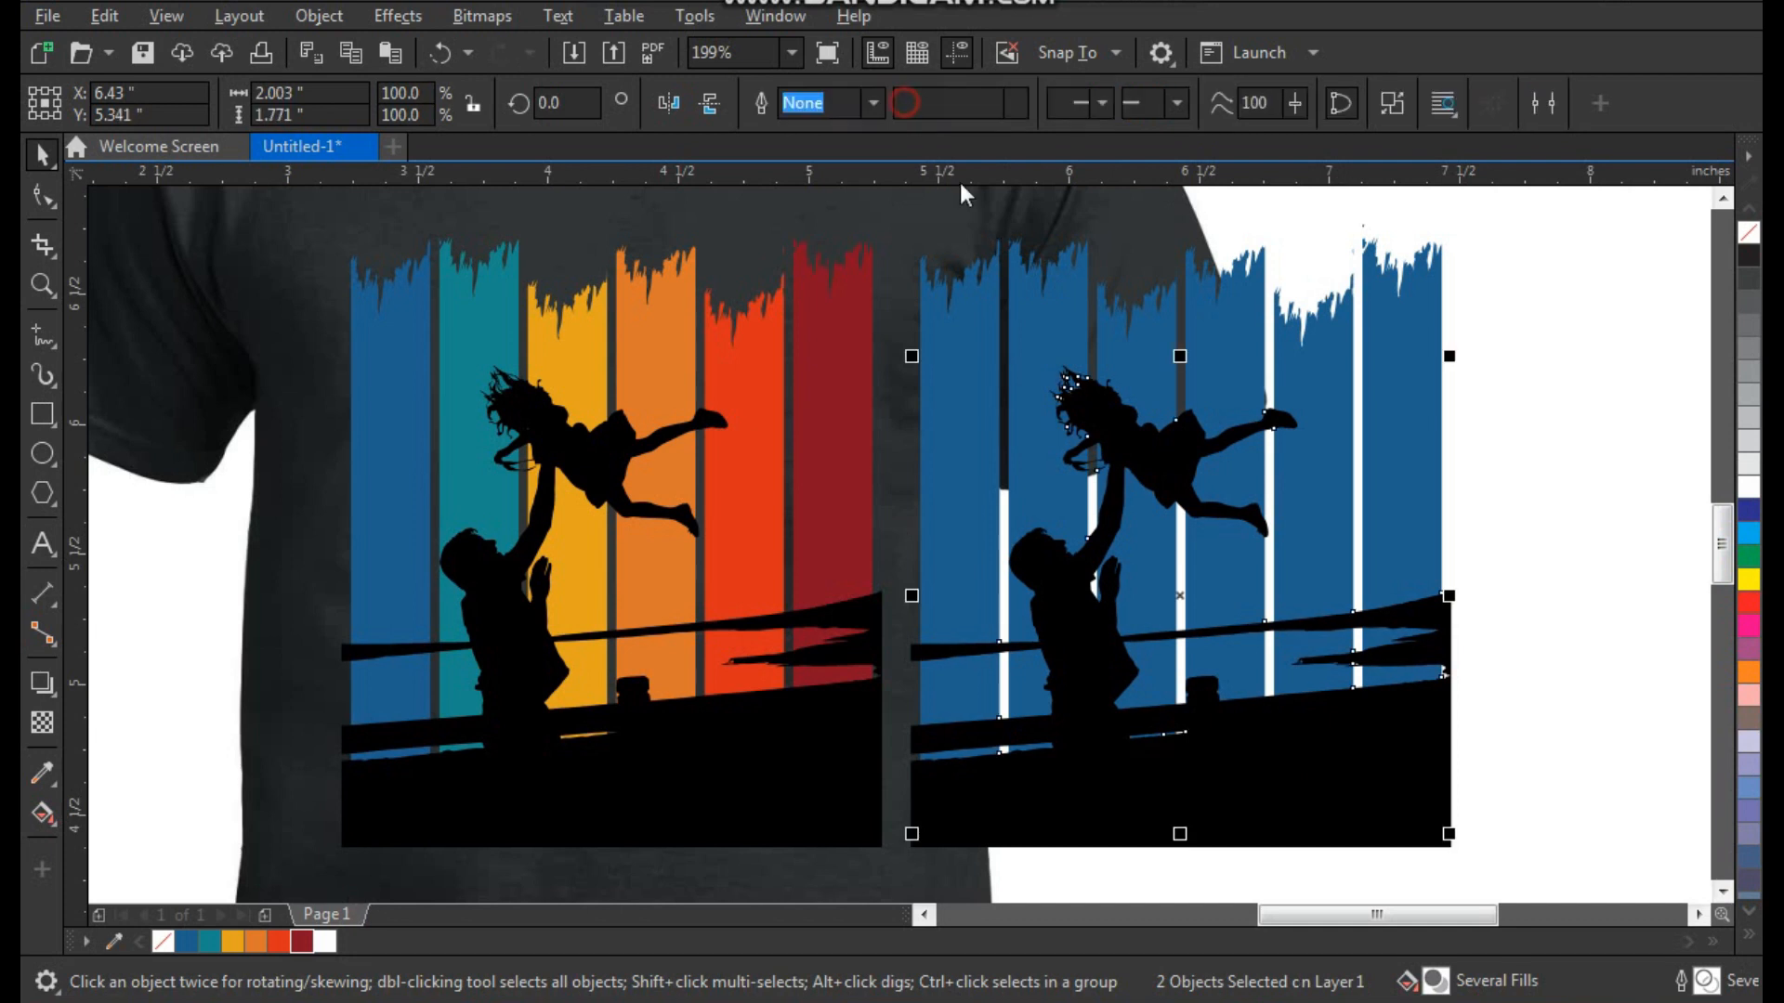
pyautogui.click(1542, 698)
pyautogui.click(1436, 836)
pyautogui.press('Delete')
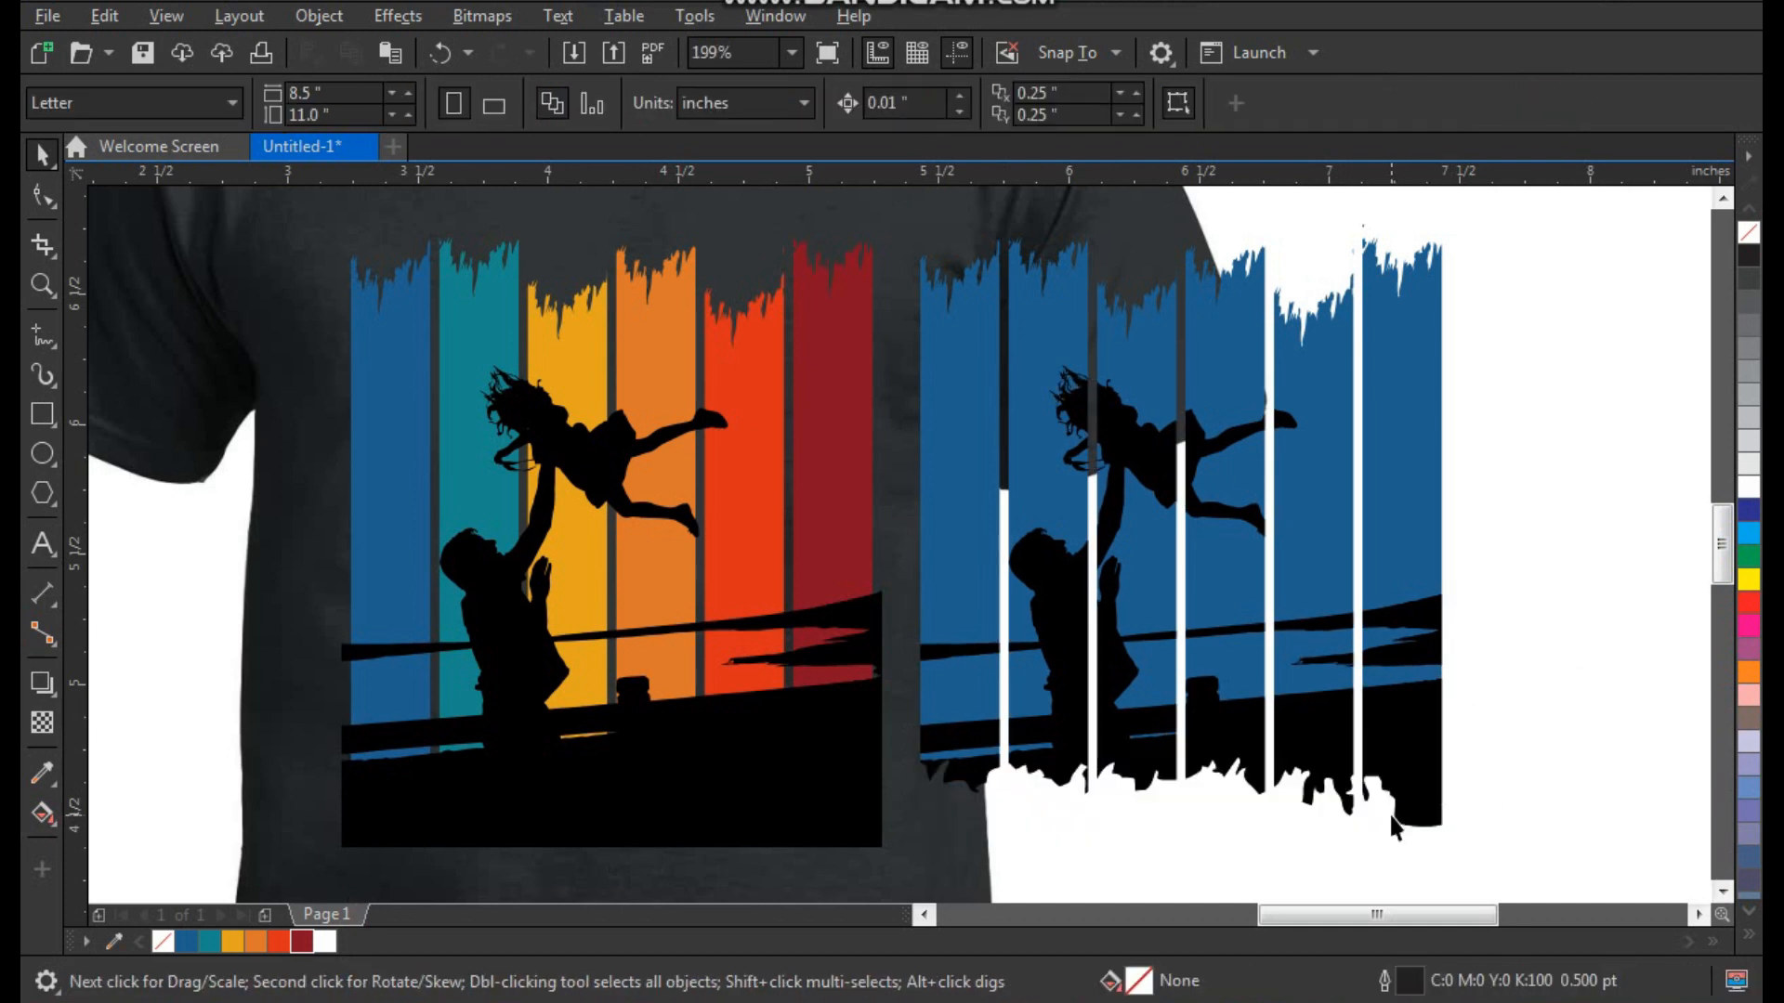
# Delete the original silhouette and centre the stripe-shaped silhouette horizontally on the coloured stripes
pyautogui.click(734, 781)
pyautogui.press('Delete')
pyautogui.click(1144, 749)
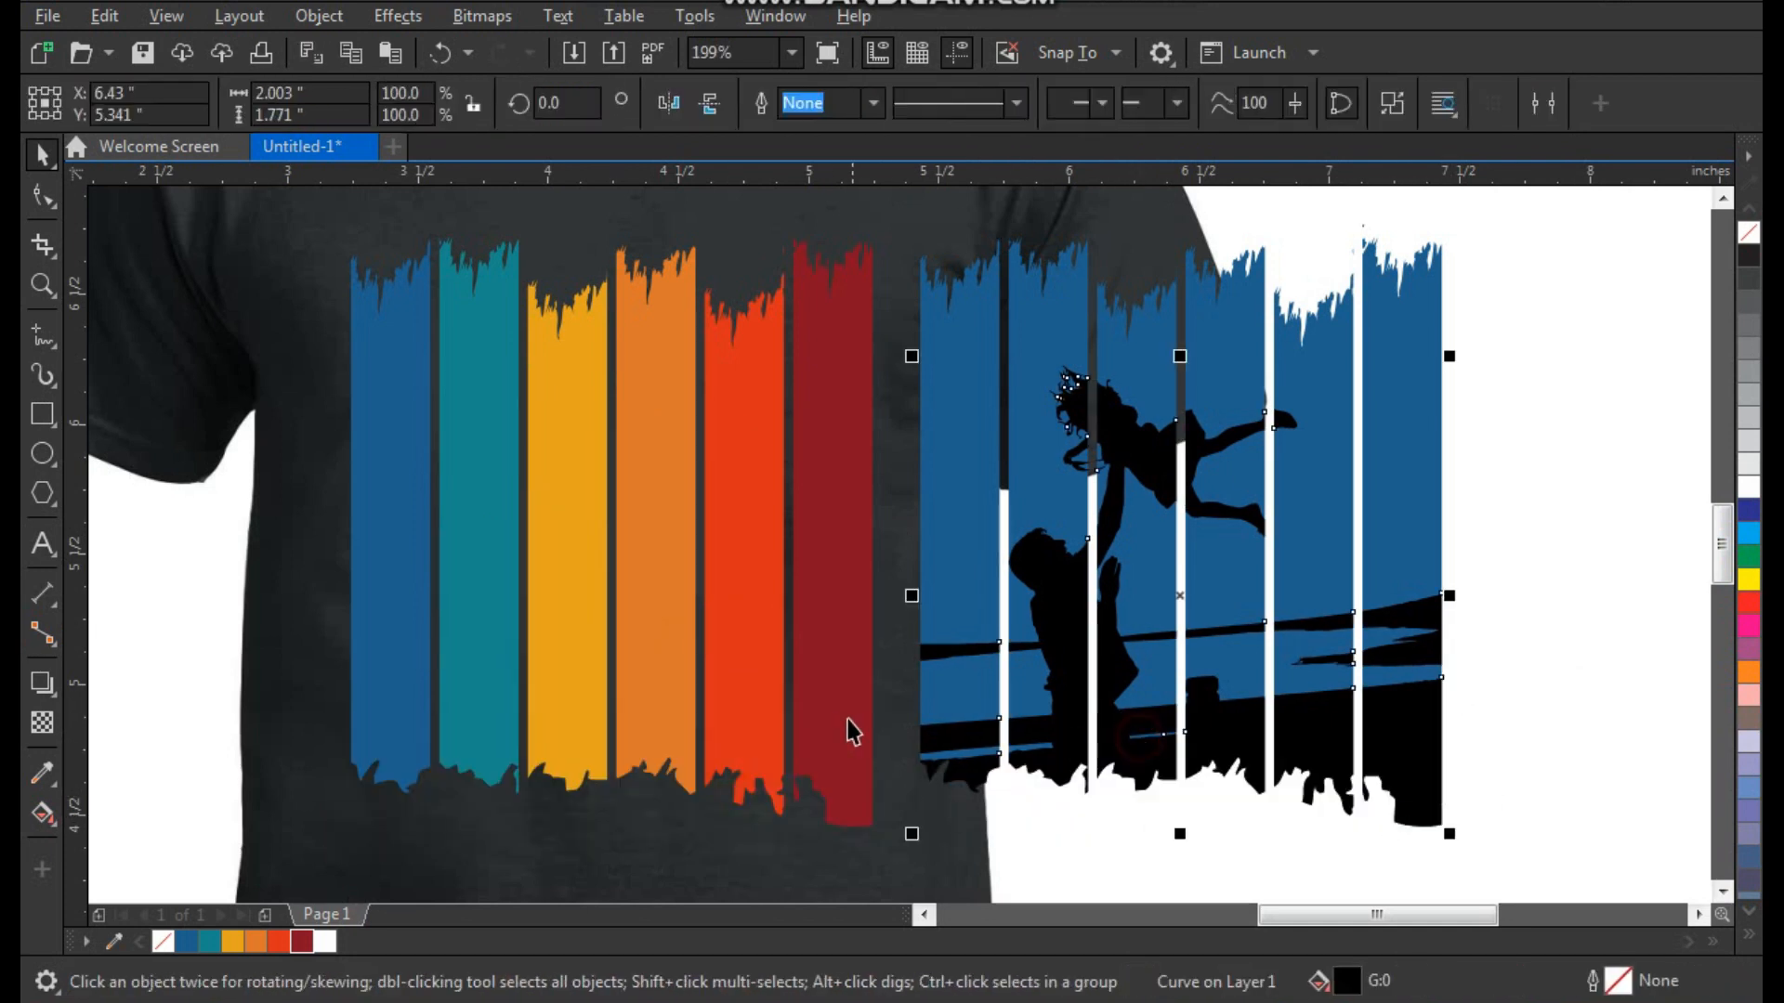
pyautogui.keyDown('shift'); pyautogui.click(848, 728); pyautogui.keyUp('shift')
pyautogui.press('c')
# Delete the welded blue stripes and move the coloured stripes with their silhouette slightly down on the T-shirt
pyautogui.click(1154, 595)
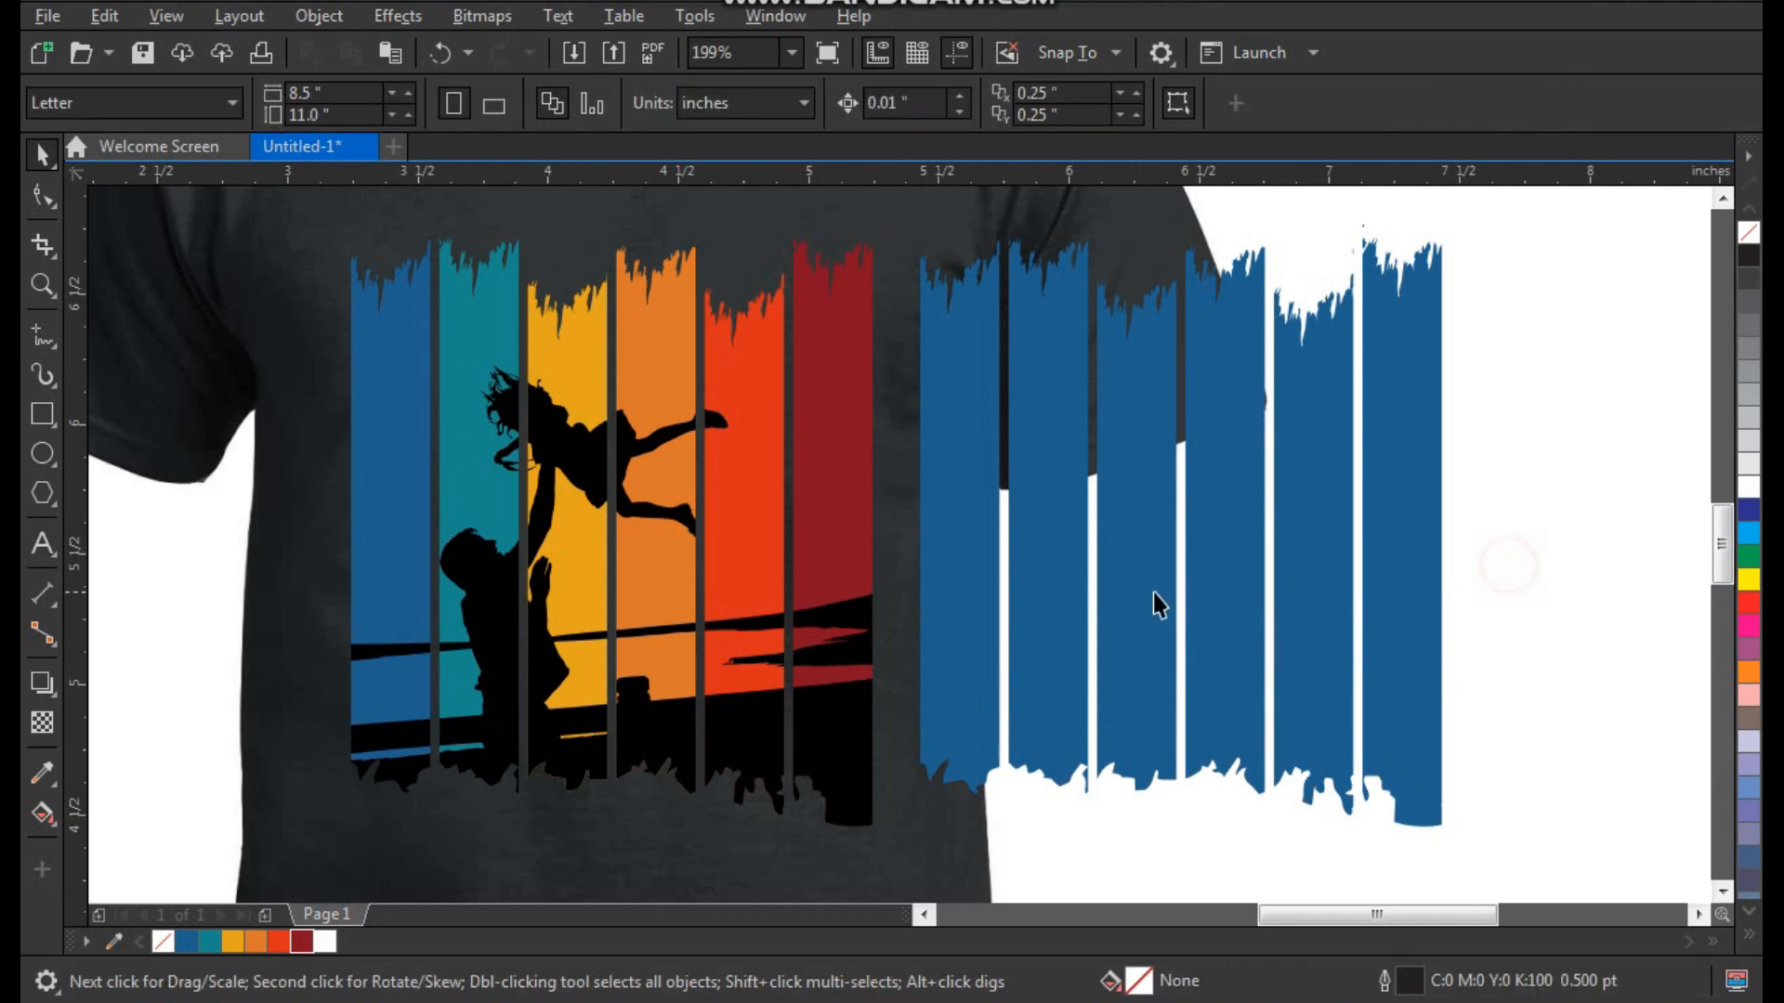
pyautogui.scroll(-1, 967, 654)
pyautogui.press('F2')
pyautogui.moveTo(611, 334); pyautogui.dragTo(1068, 829)
pyautogui.moveTo(1157, 289); pyautogui.dragTo(603, 777)
pyautogui.moveTo(856, 607); pyautogui.dragTo(860, 631)
# Move the "best friends for life" text onto the page above the T-shirt
pyautogui.scroll(-2, 895, 626)
pyautogui.scroll(-1, 934, 610)
pyautogui.press('F2')
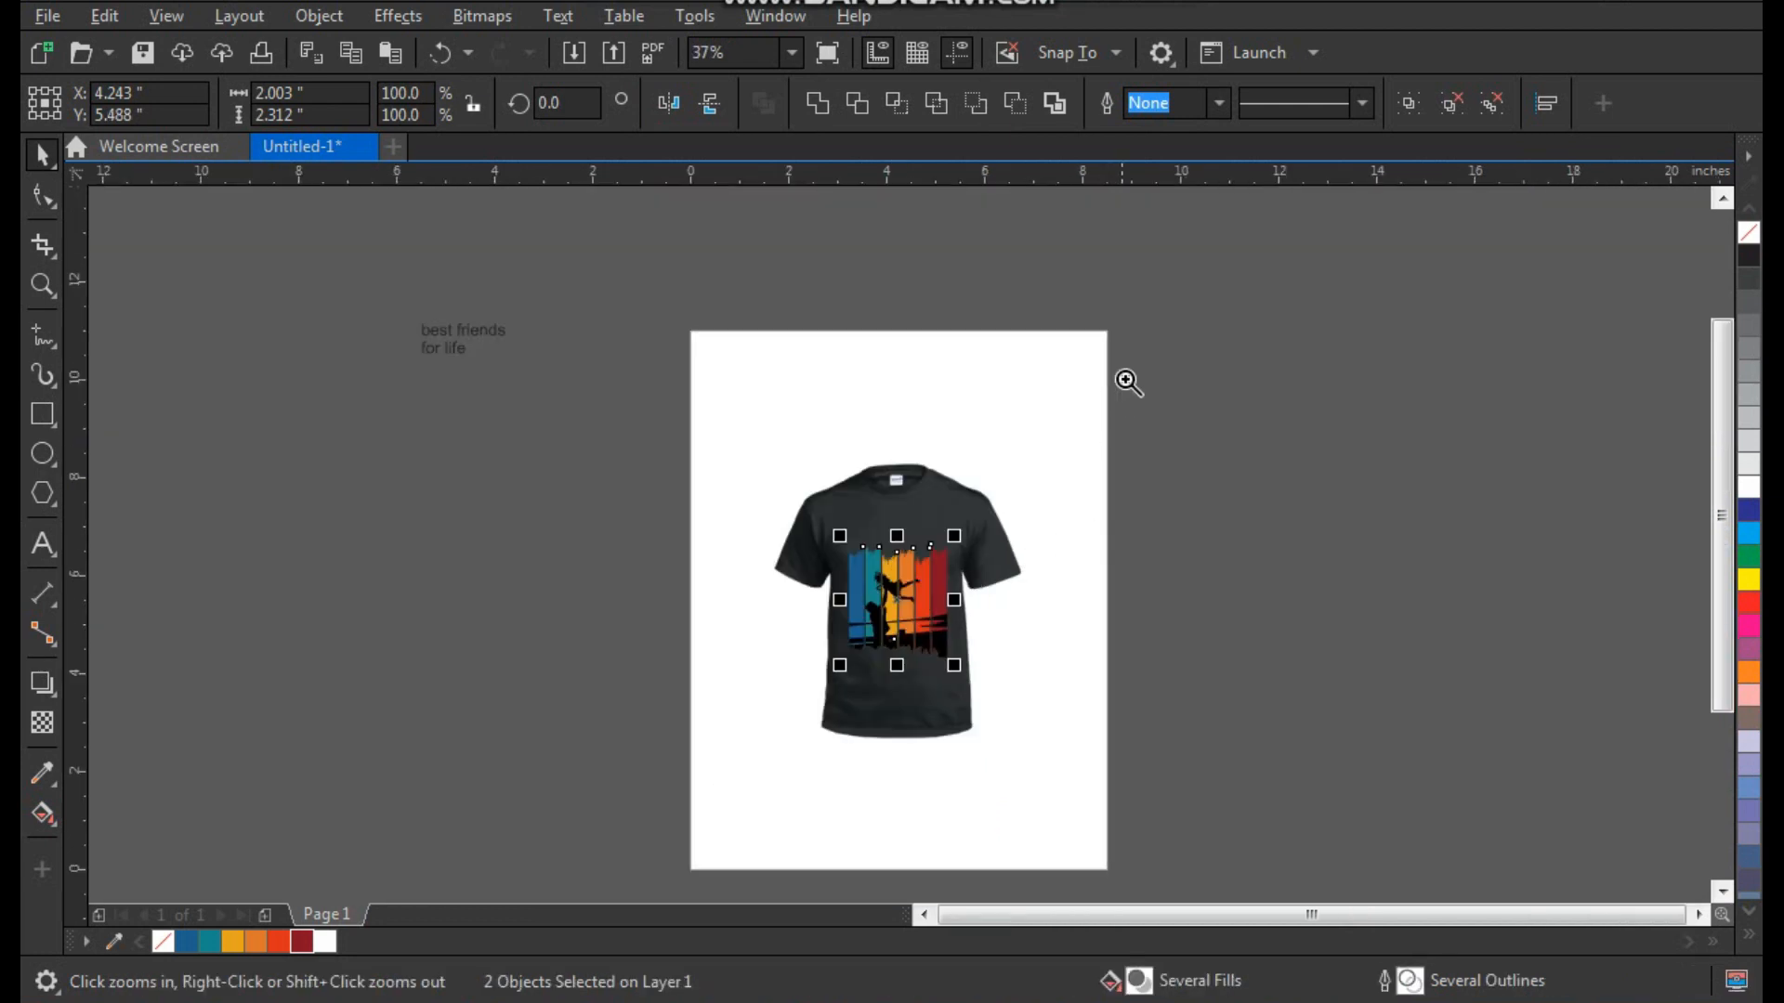
pyautogui.moveTo(1142, 289); pyautogui.dragTo(446, 731)
pyautogui.moveTo(408, 256); pyautogui.dragTo(1053, 361)
# Change the case of the "best friends for life" text to uppercase
pyautogui.press('F2')
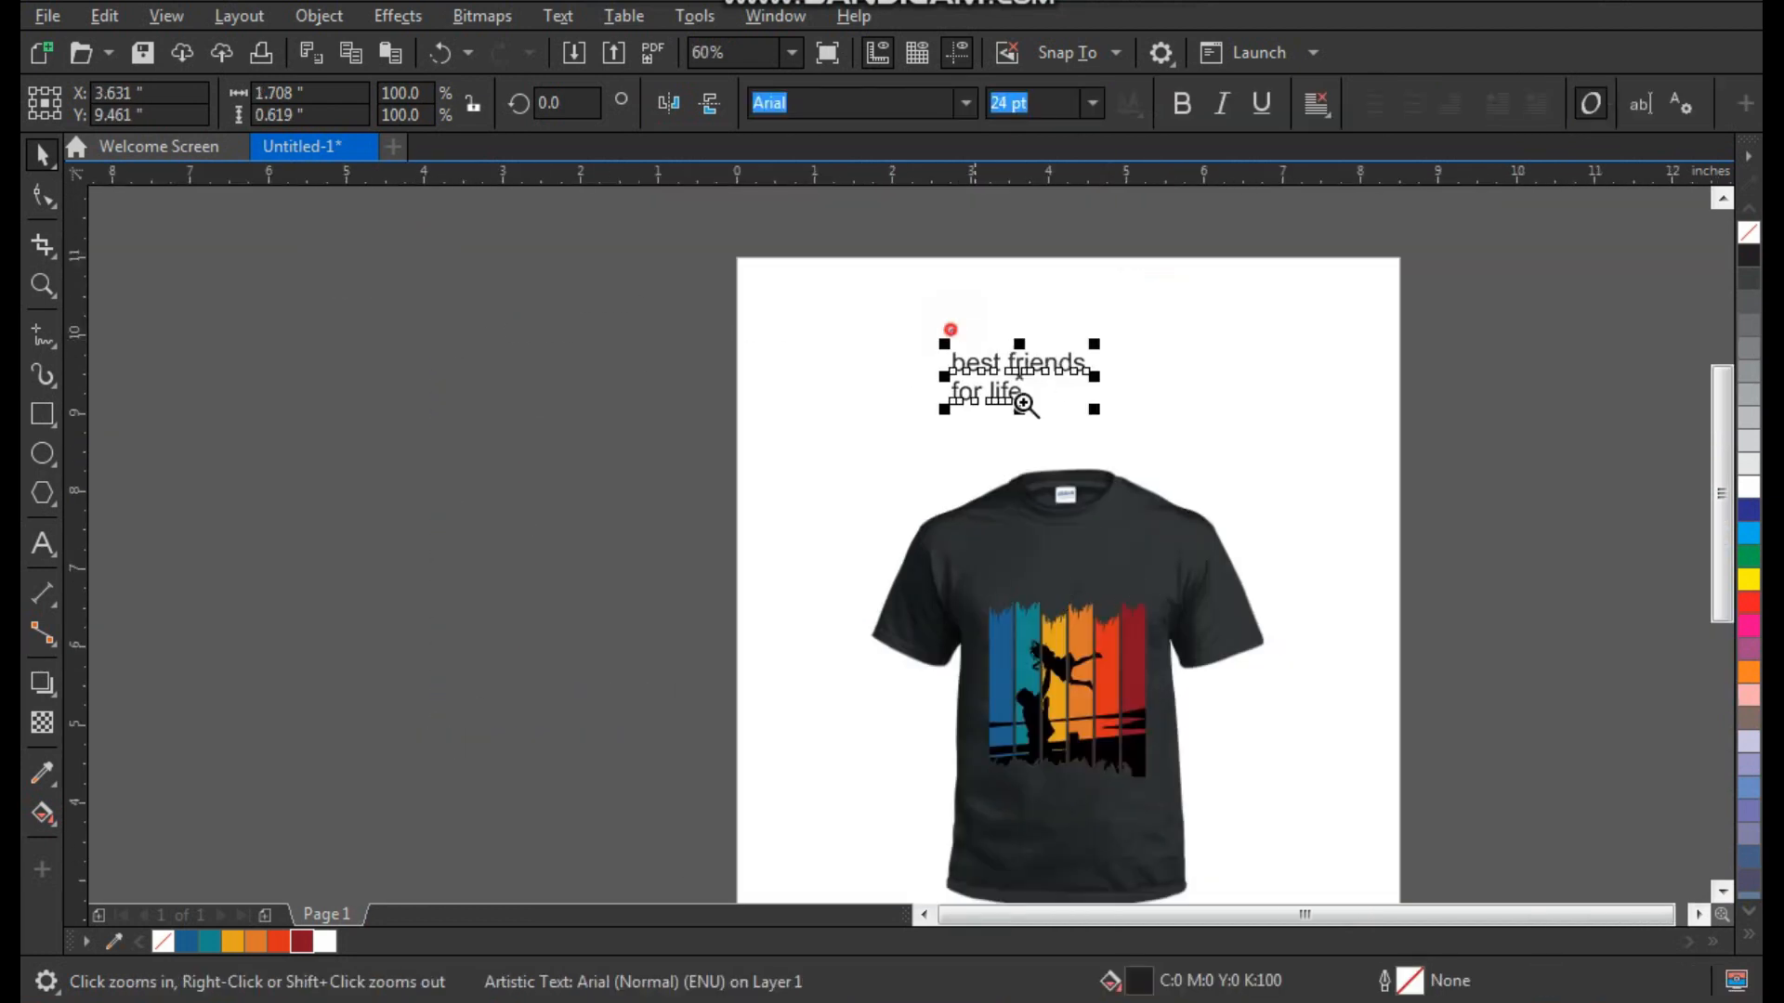
pyautogui.moveTo(950, 331); pyautogui.dragTo(1254, 663)
pyautogui.click(558, 16)
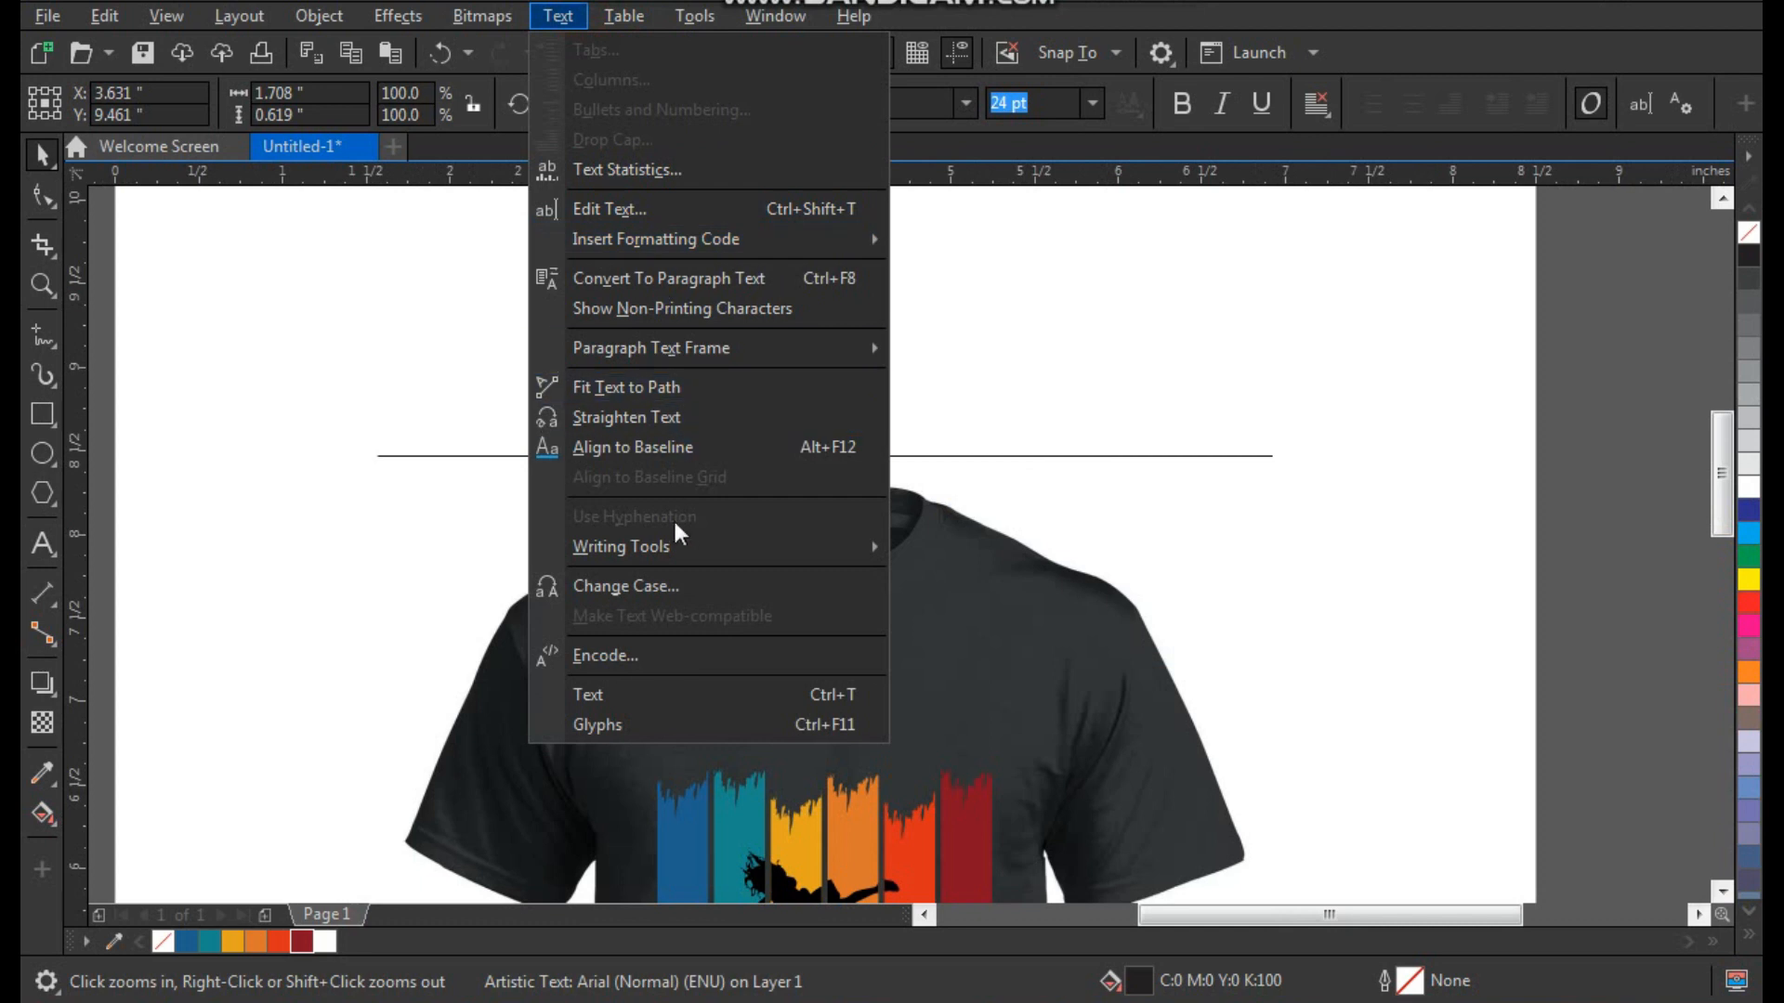
pyautogui.click(673, 587)
pyautogui.click(858, 583)
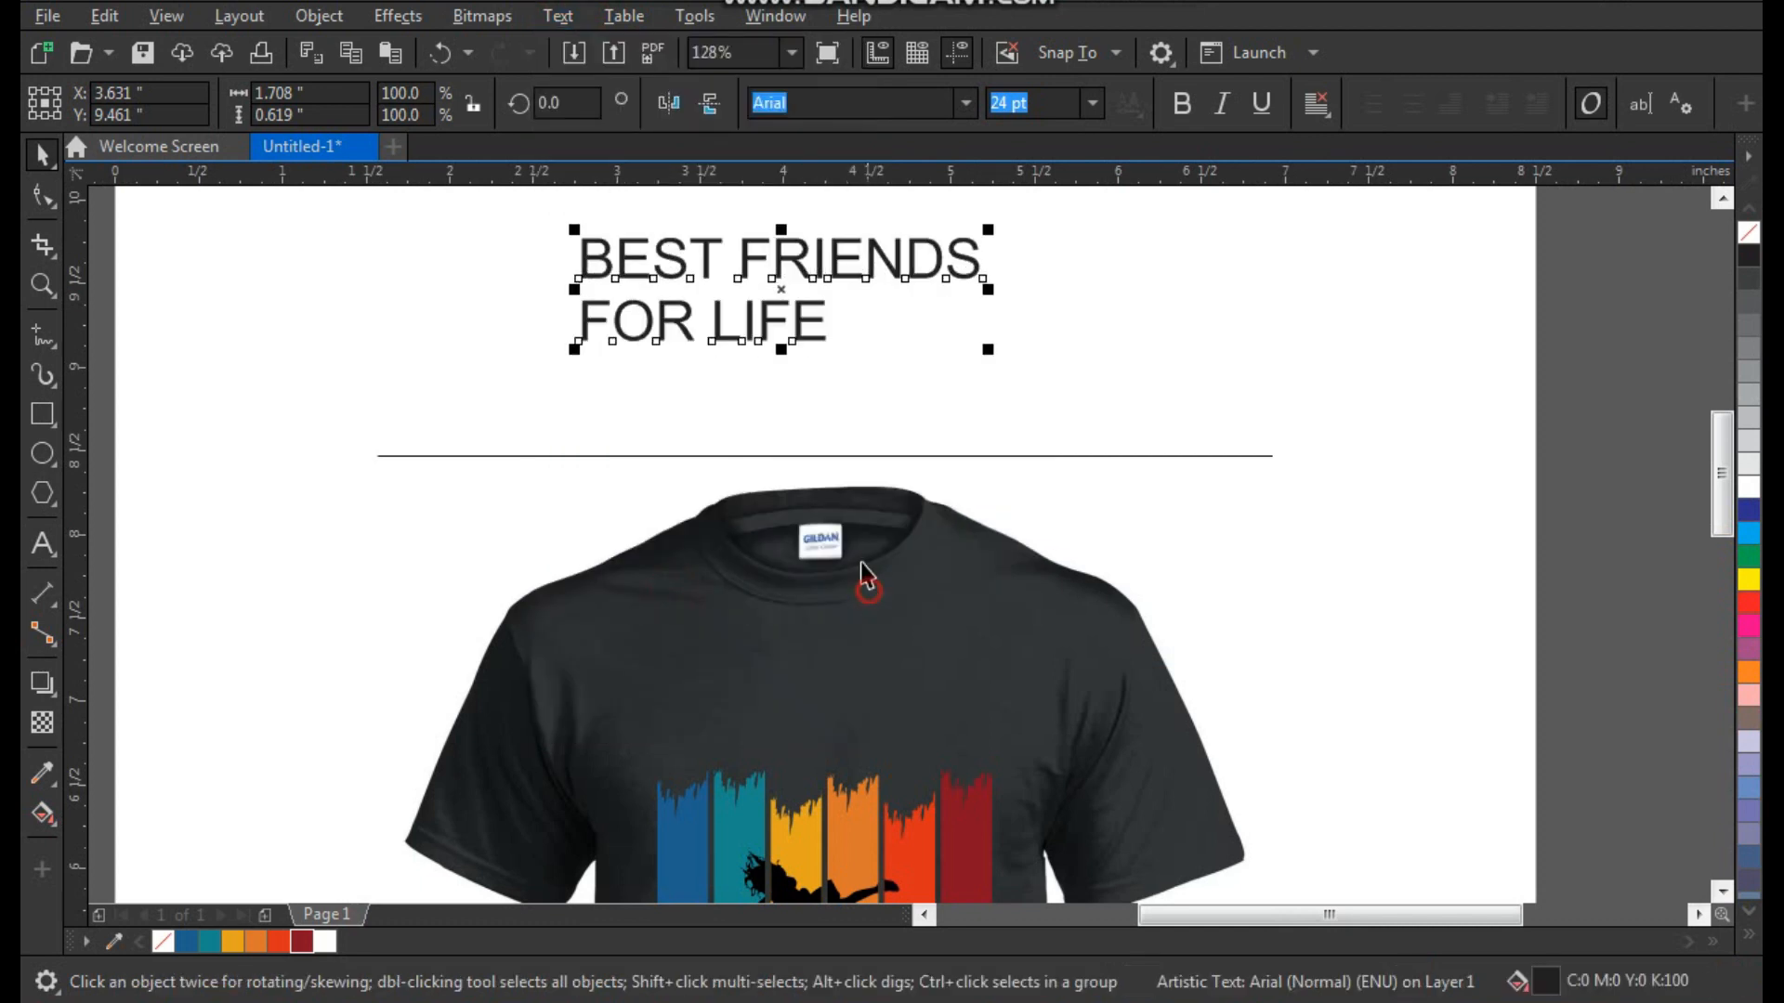
# Shift the uppercase text slightly and break it apart into separate lines, BEST FRIENDS and FOR LIFE
pyautogui.press('F3')
pyautogui.press('F2')
pyautogui.moveTo(700, 298); pyautogui.dragTo(1095, 749)
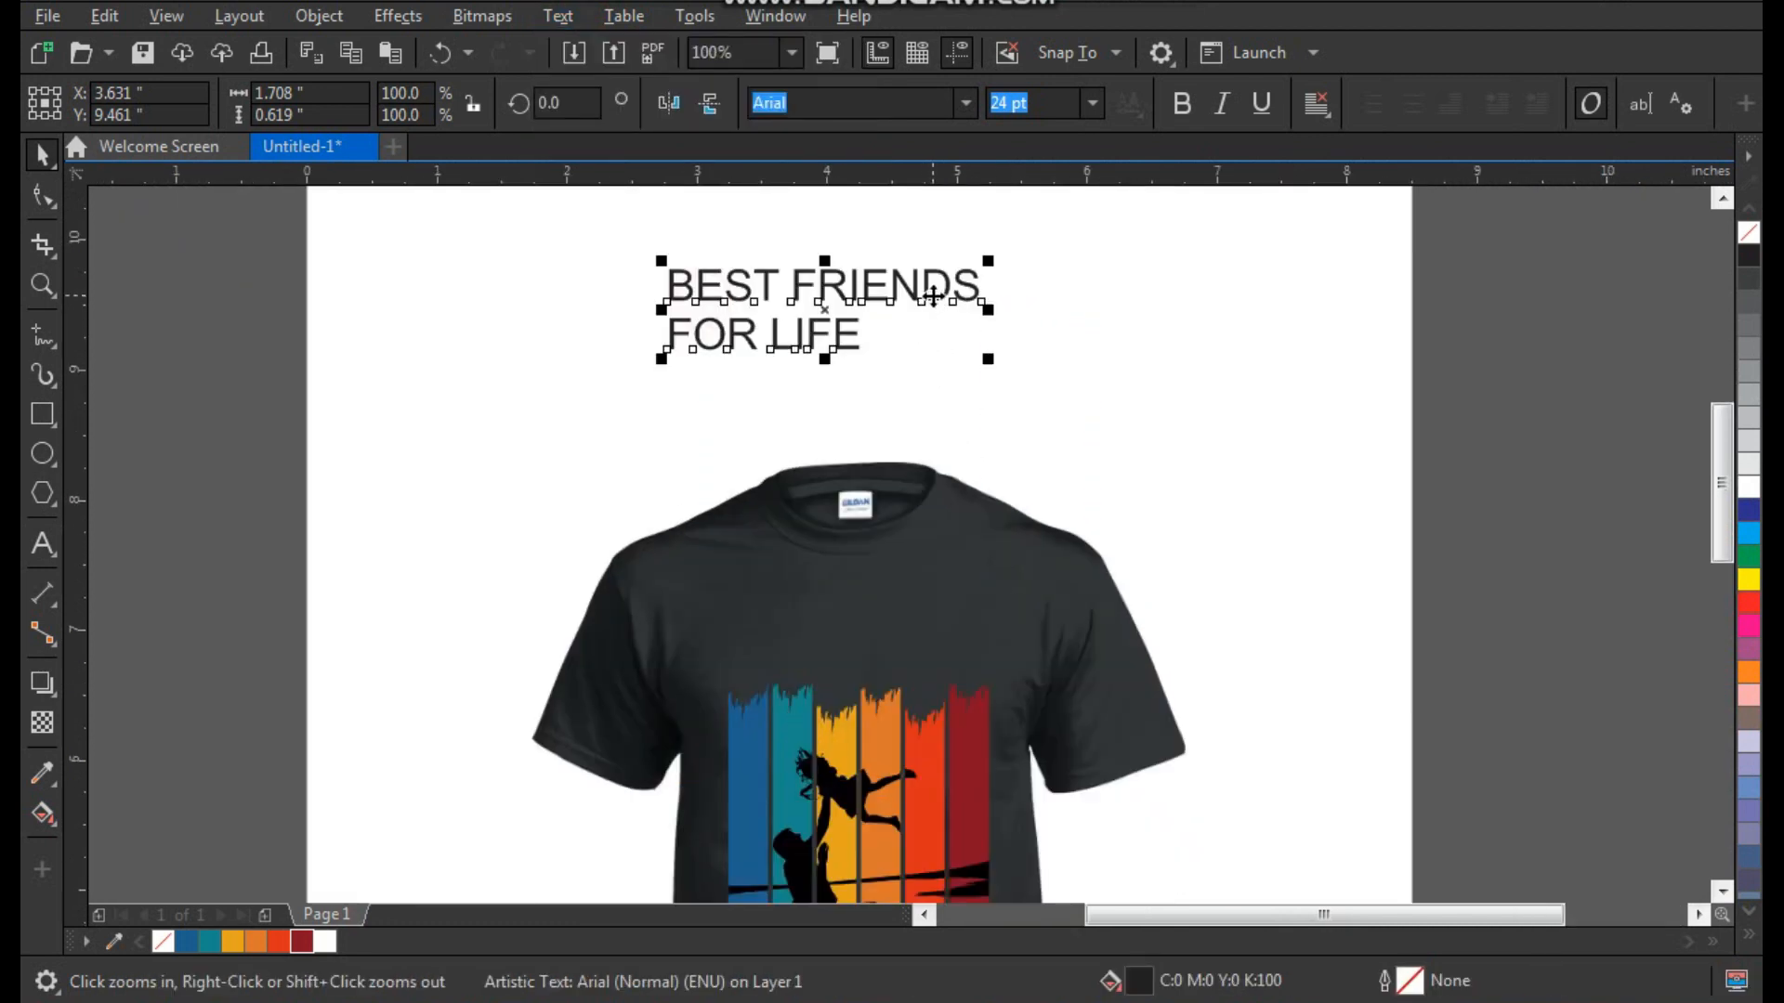
pyautogui.moveTo(933, 296); pyautogui.dragTo(872, 316)
pyautogui.click(322, 24)
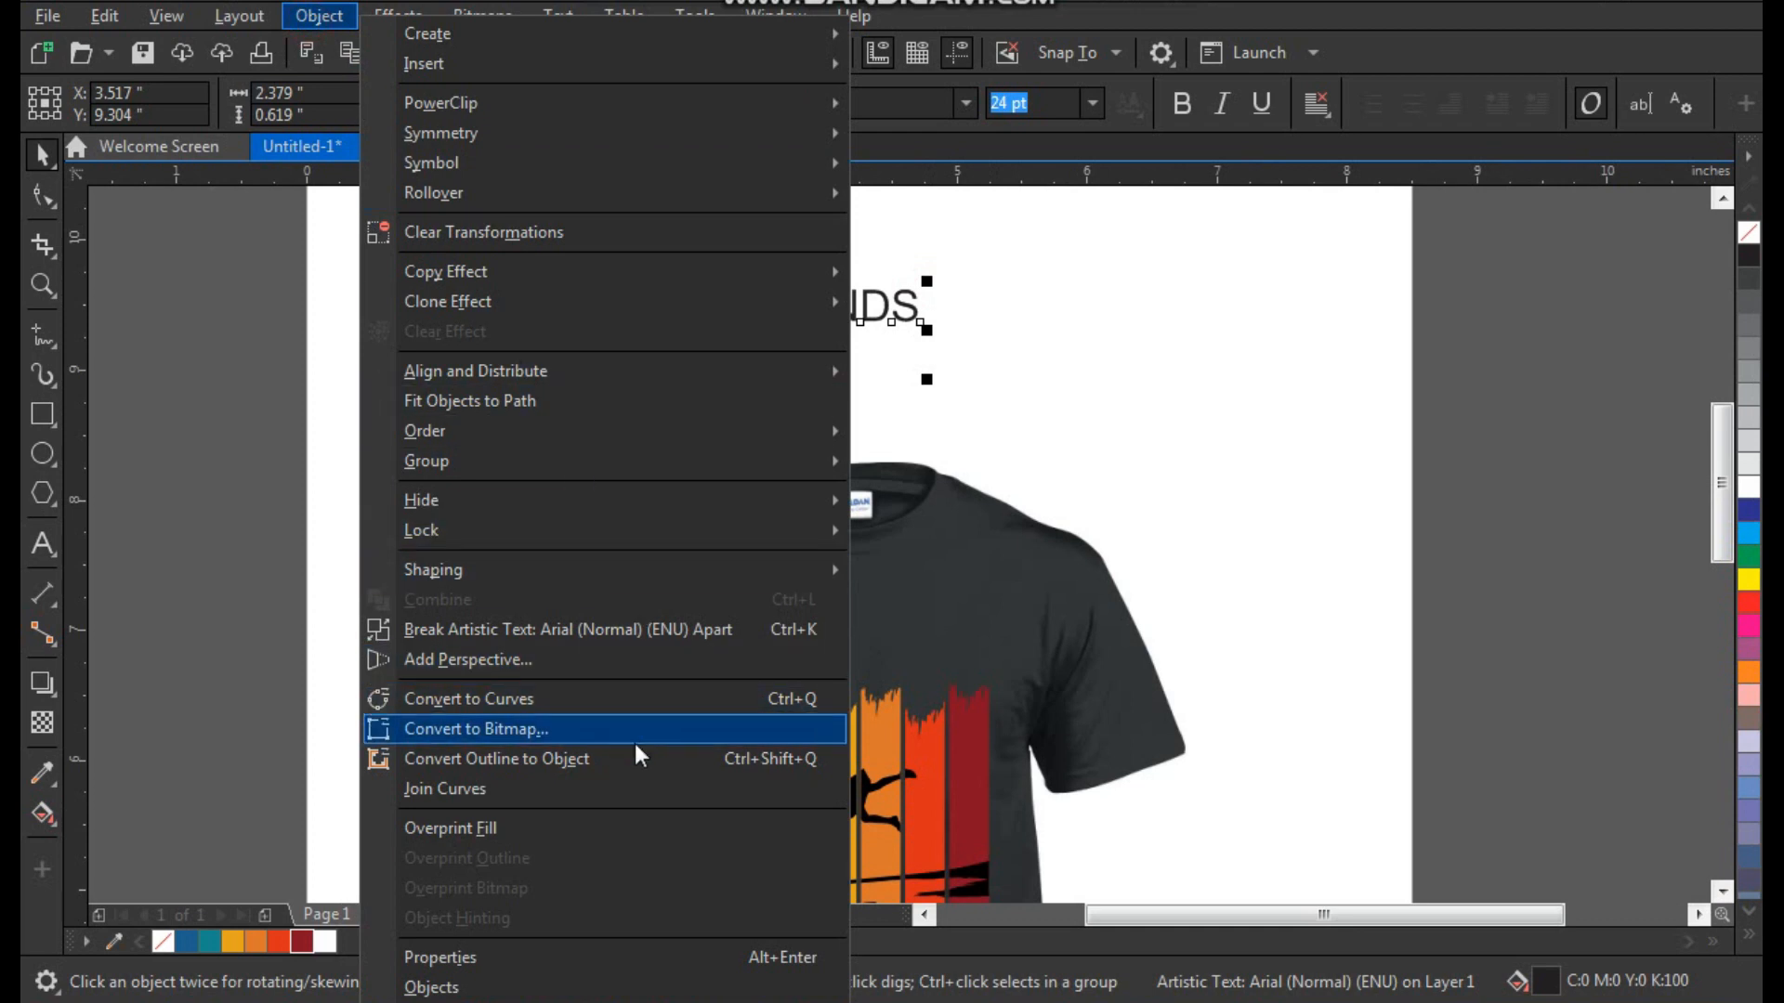
pyautogui.click(657, 629)
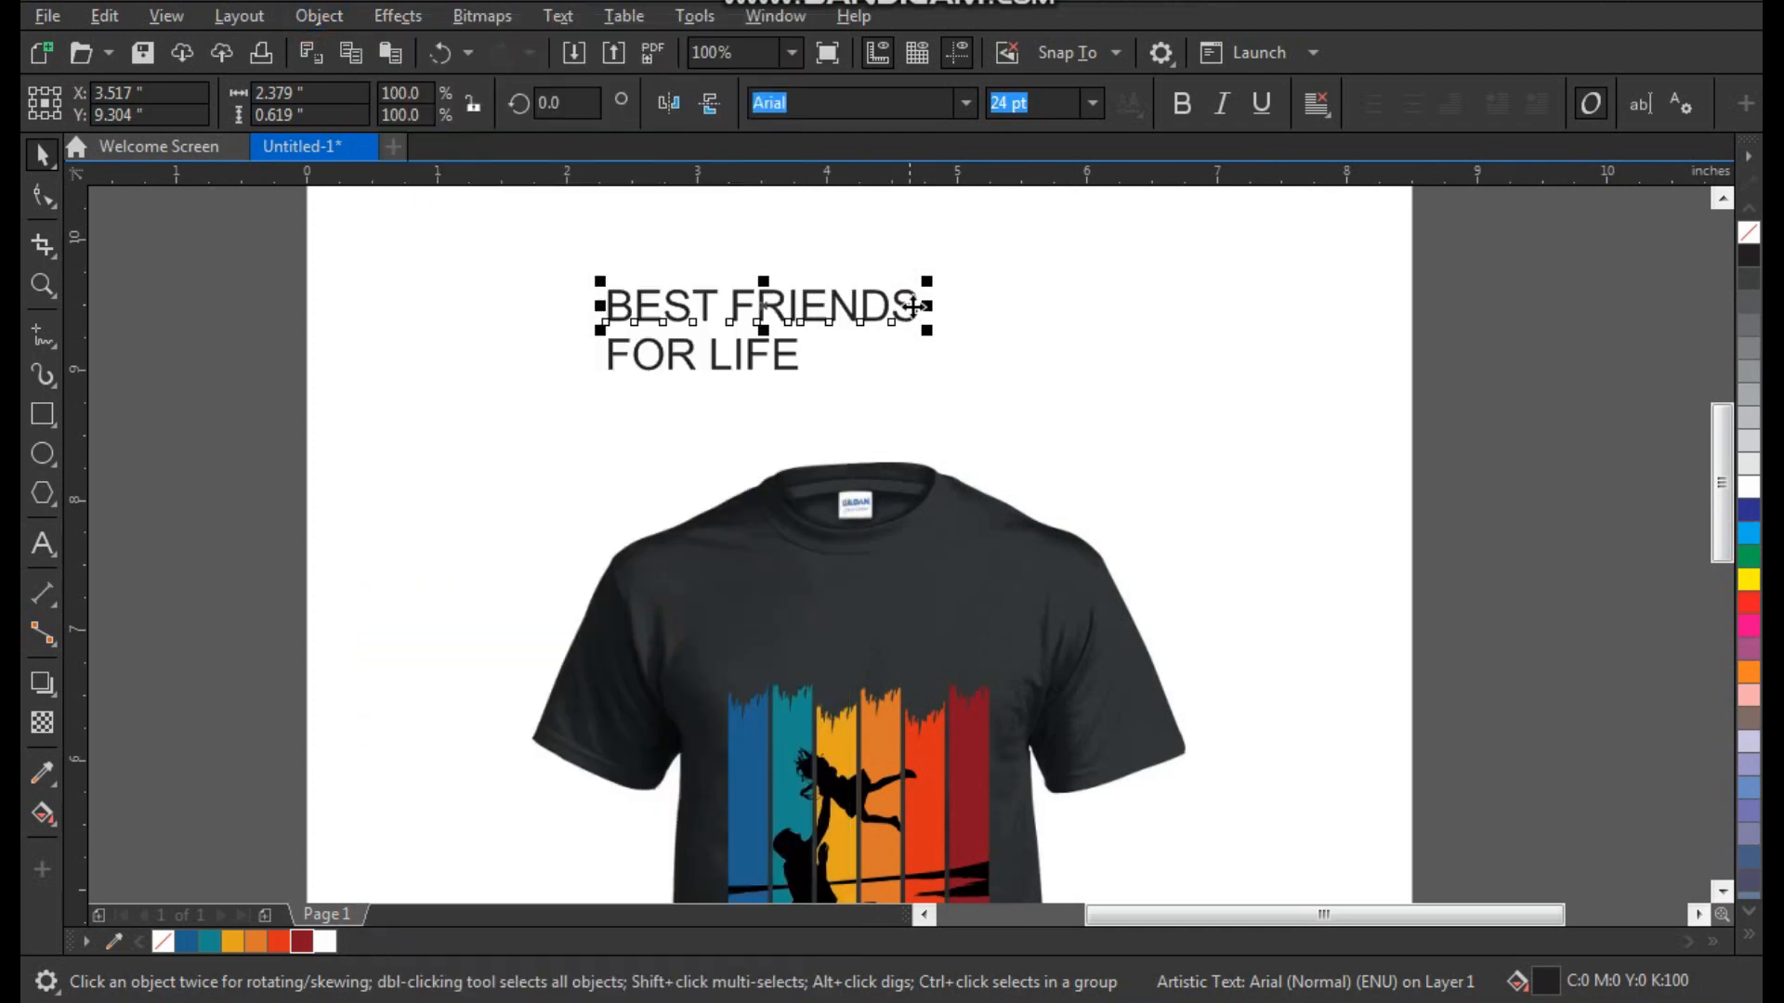
# Set the font of the BEST FRIENDS line to Futura Md BT (Bold)
pyautogui.click(966, 104)
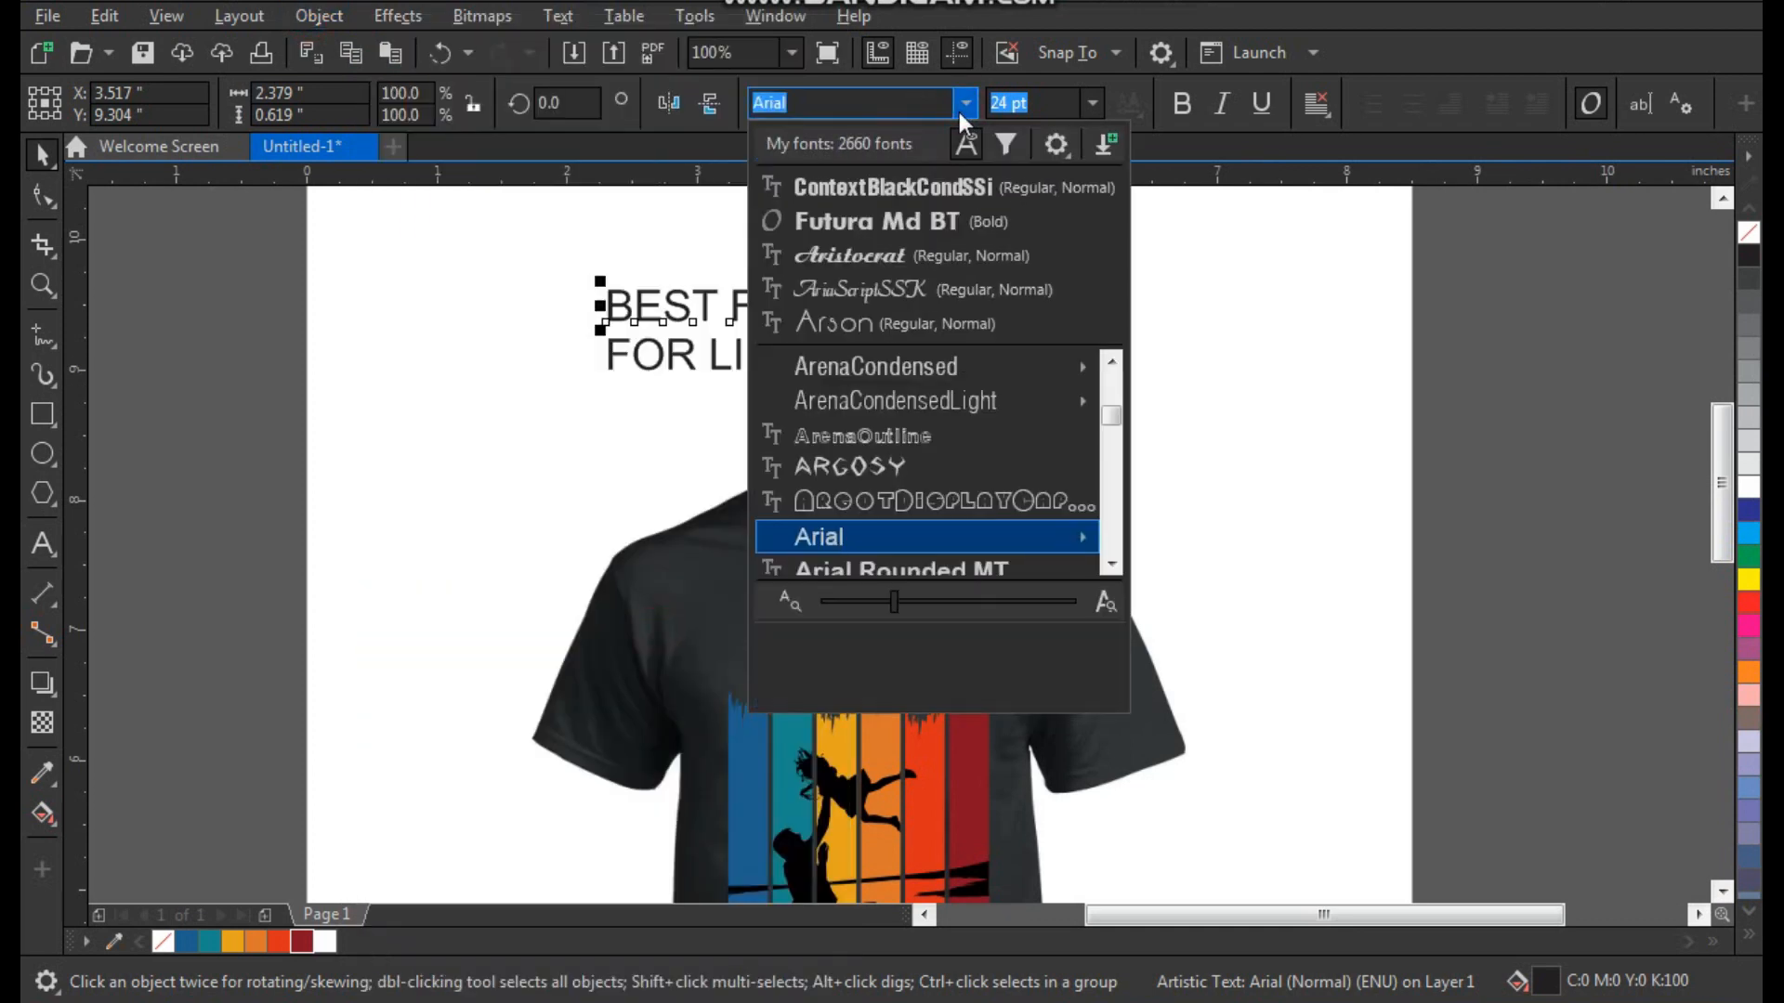
pyautogui.click(917, 220)
pyautogui.click(798, 365)
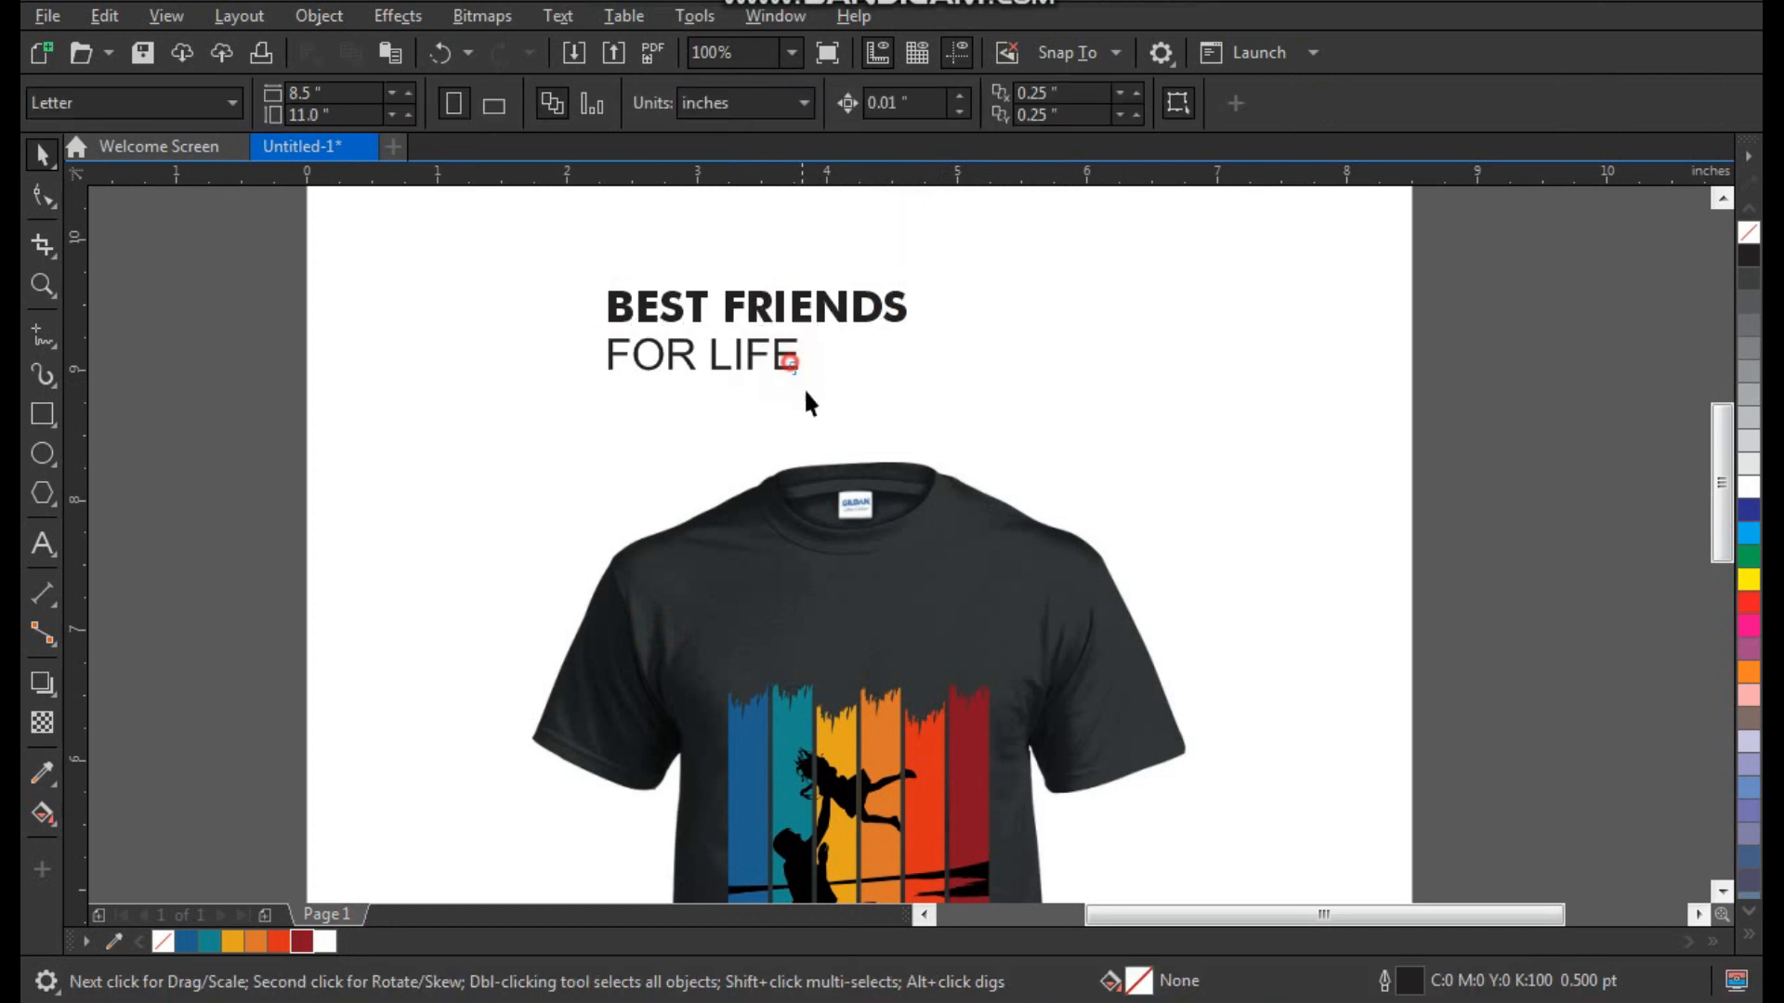
# Move BEST FRIENDS onto the T-shirt directly above the stripes and scale it to about 2.11 inches wide
pyautogui.moveTo(847, 335); pyautogui.dragTo(954, 674)
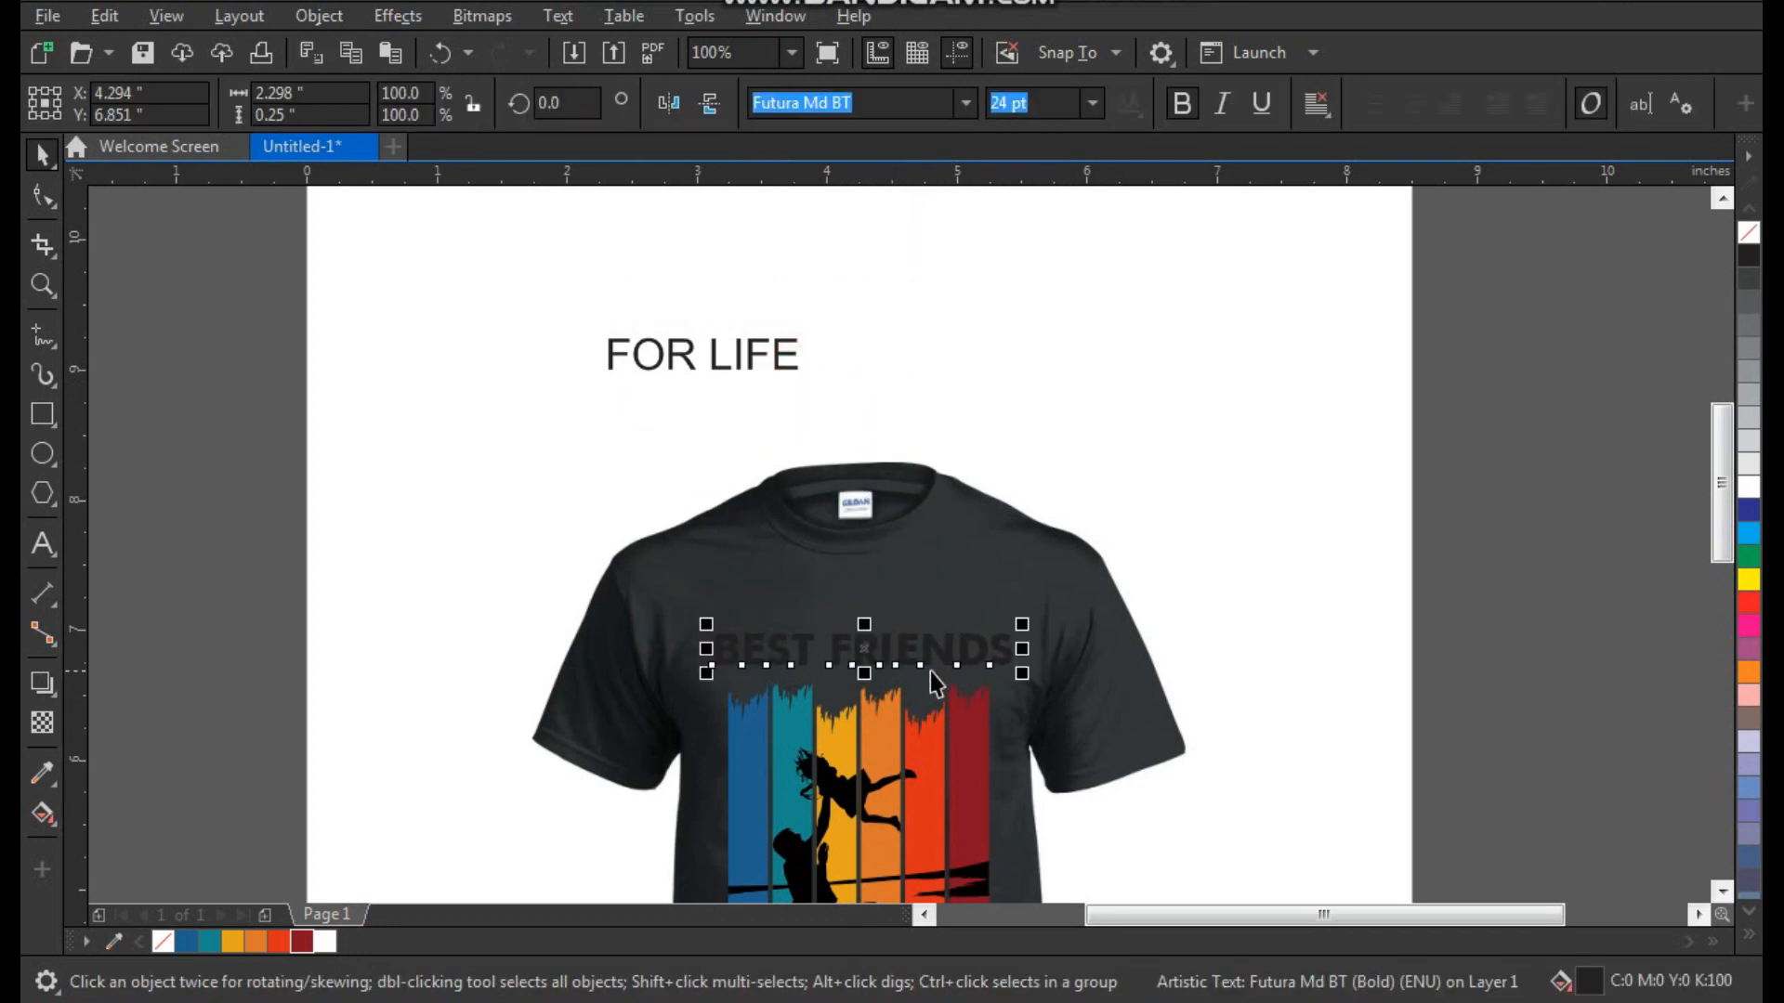
pyautogui.moveTo(997, 766); pyautogui.dragTo(1181, 856)
pyautogui.moveTo(1151, 469); pyautogui.dragTo(1098, 466)
# Fill the BEST FRIENDS text with white and give it a black outline
pyautogui.press('z')
pyautogui.moveTo(1134, 318); pyautogui.dragTo(399, 631)
pyautogui.click(1748, 489)
pyautogui.moveTo(1362, 334); pyautogui.dragTo(1612, 594)
pyautogui.rightClick(1747, 257)
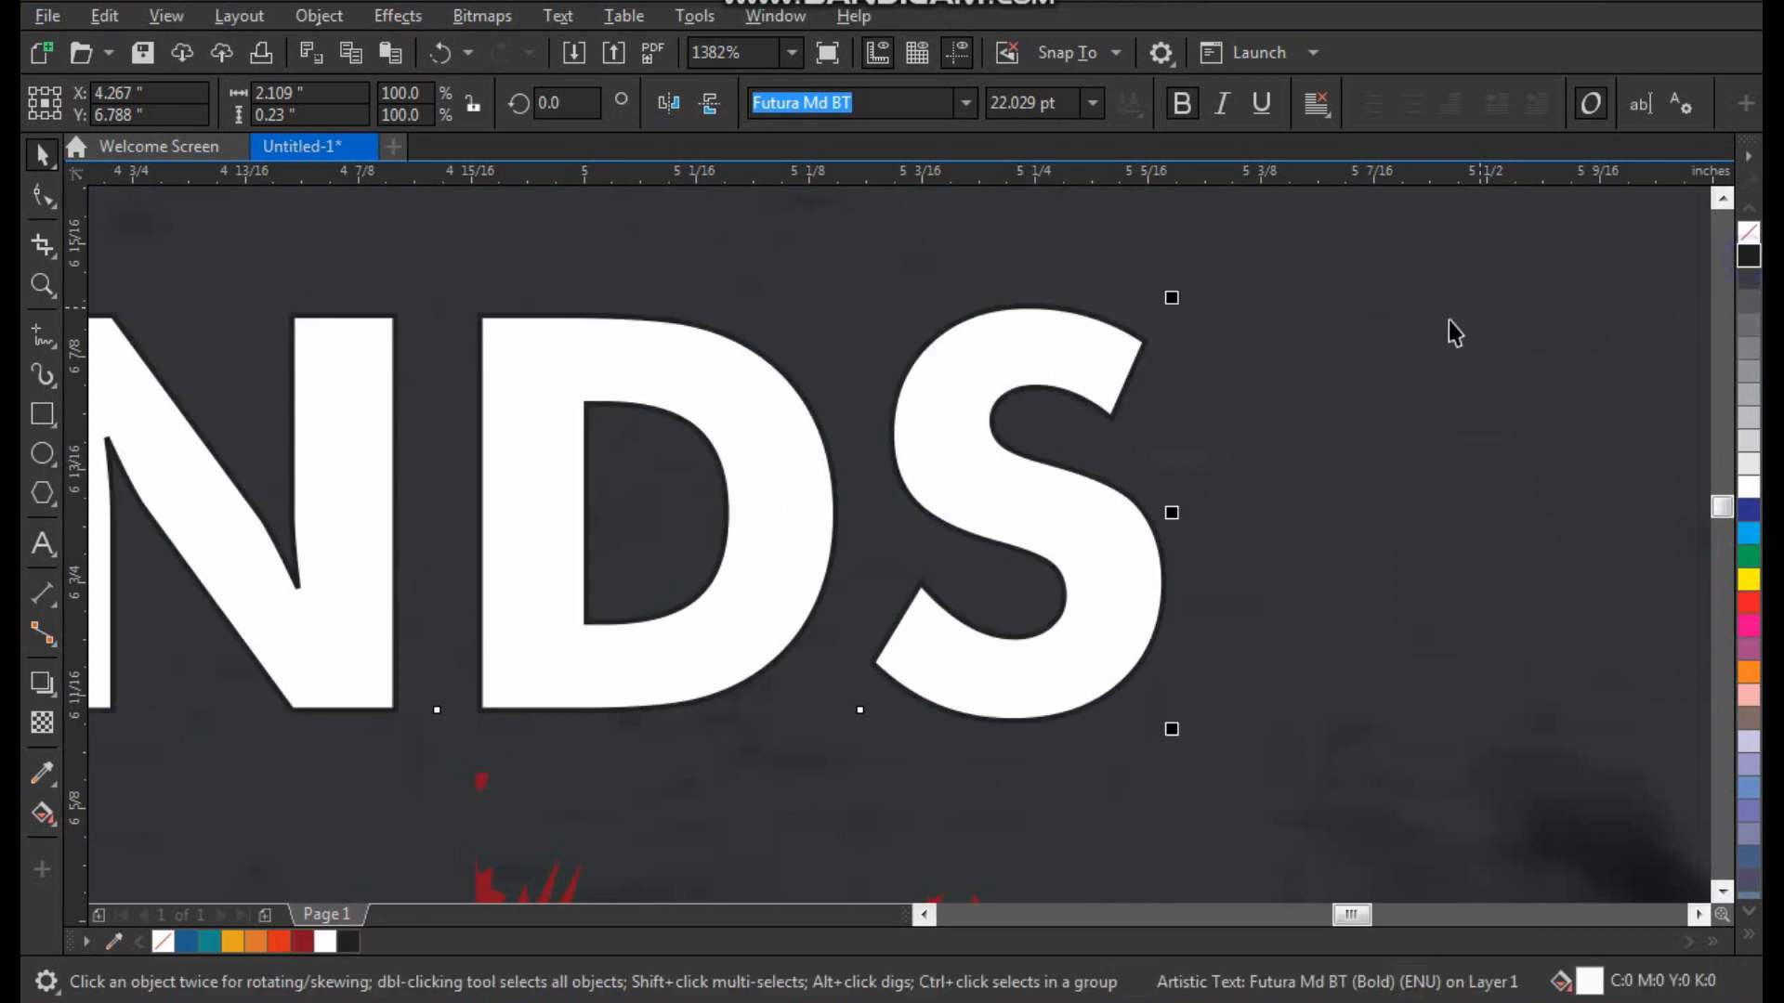
pyautogui.press('F2')
pyautogui.moveTo(1208, 267); pyautogui.dragTo(766, 537)
pyautogui.scroll(-1, 1037, 377)
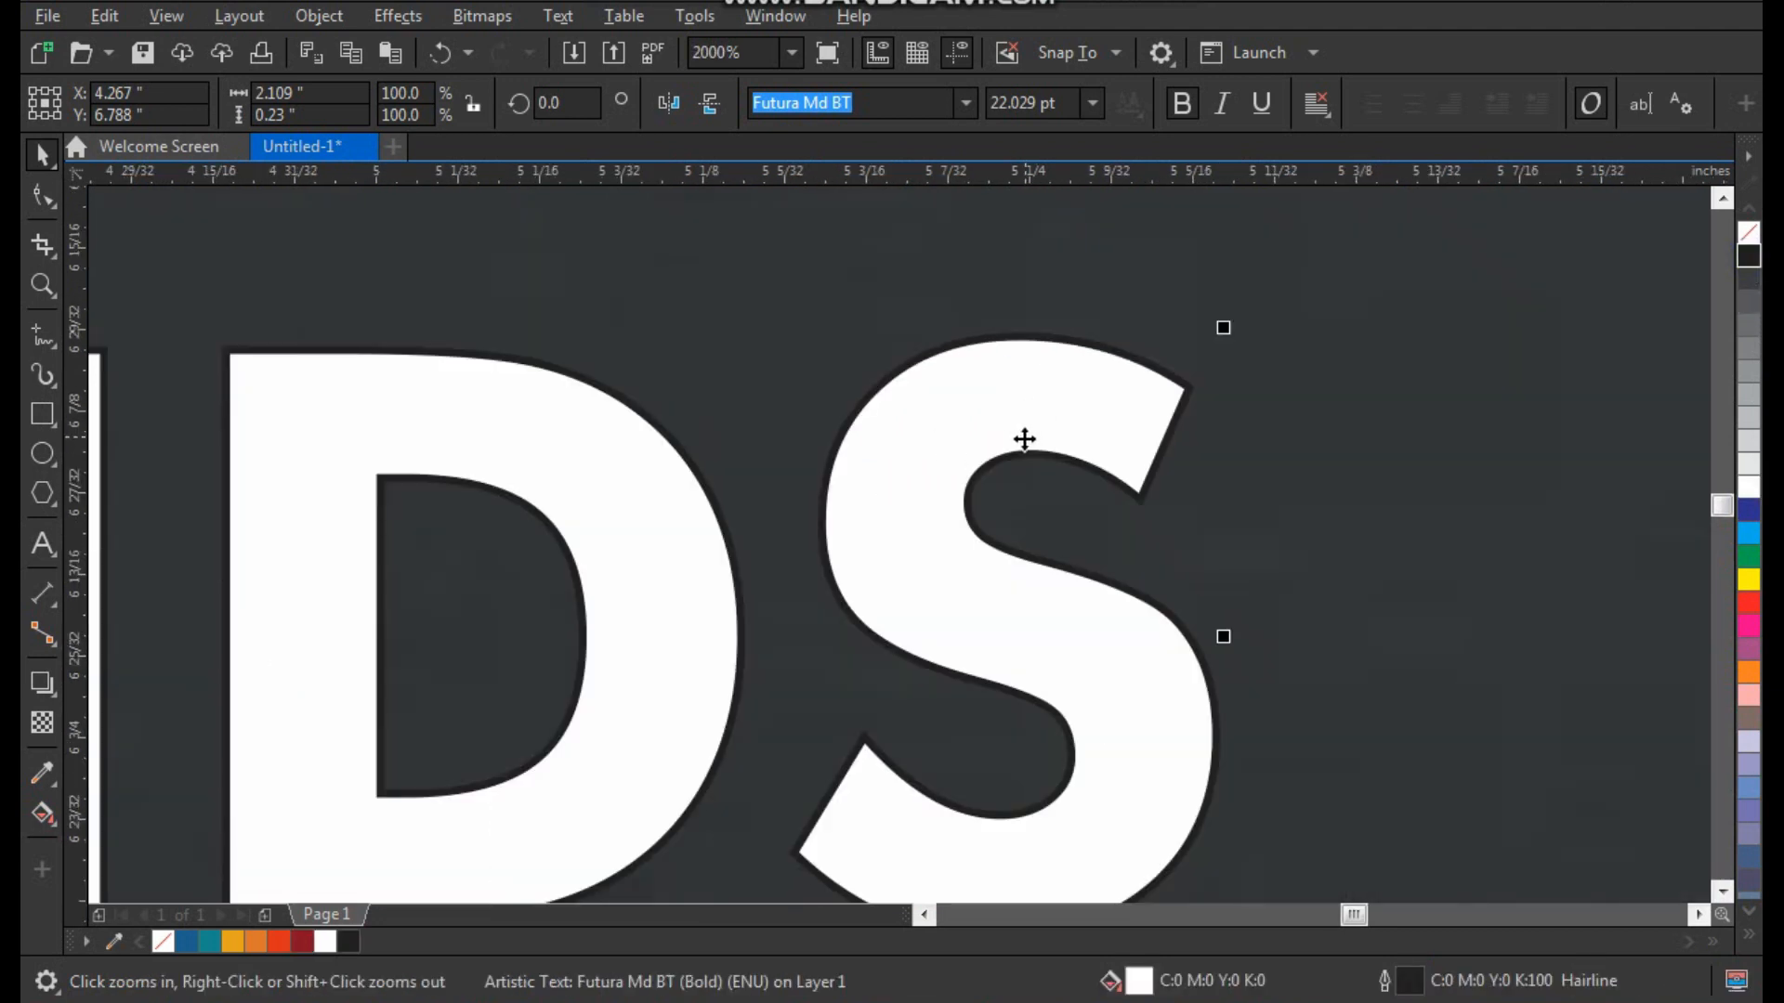
# Set the BEST FRIENDS outline width to 1.0 pt and place the outline behind the fill
pyautogui.press('F12')
pyautogui.click(722, 398)
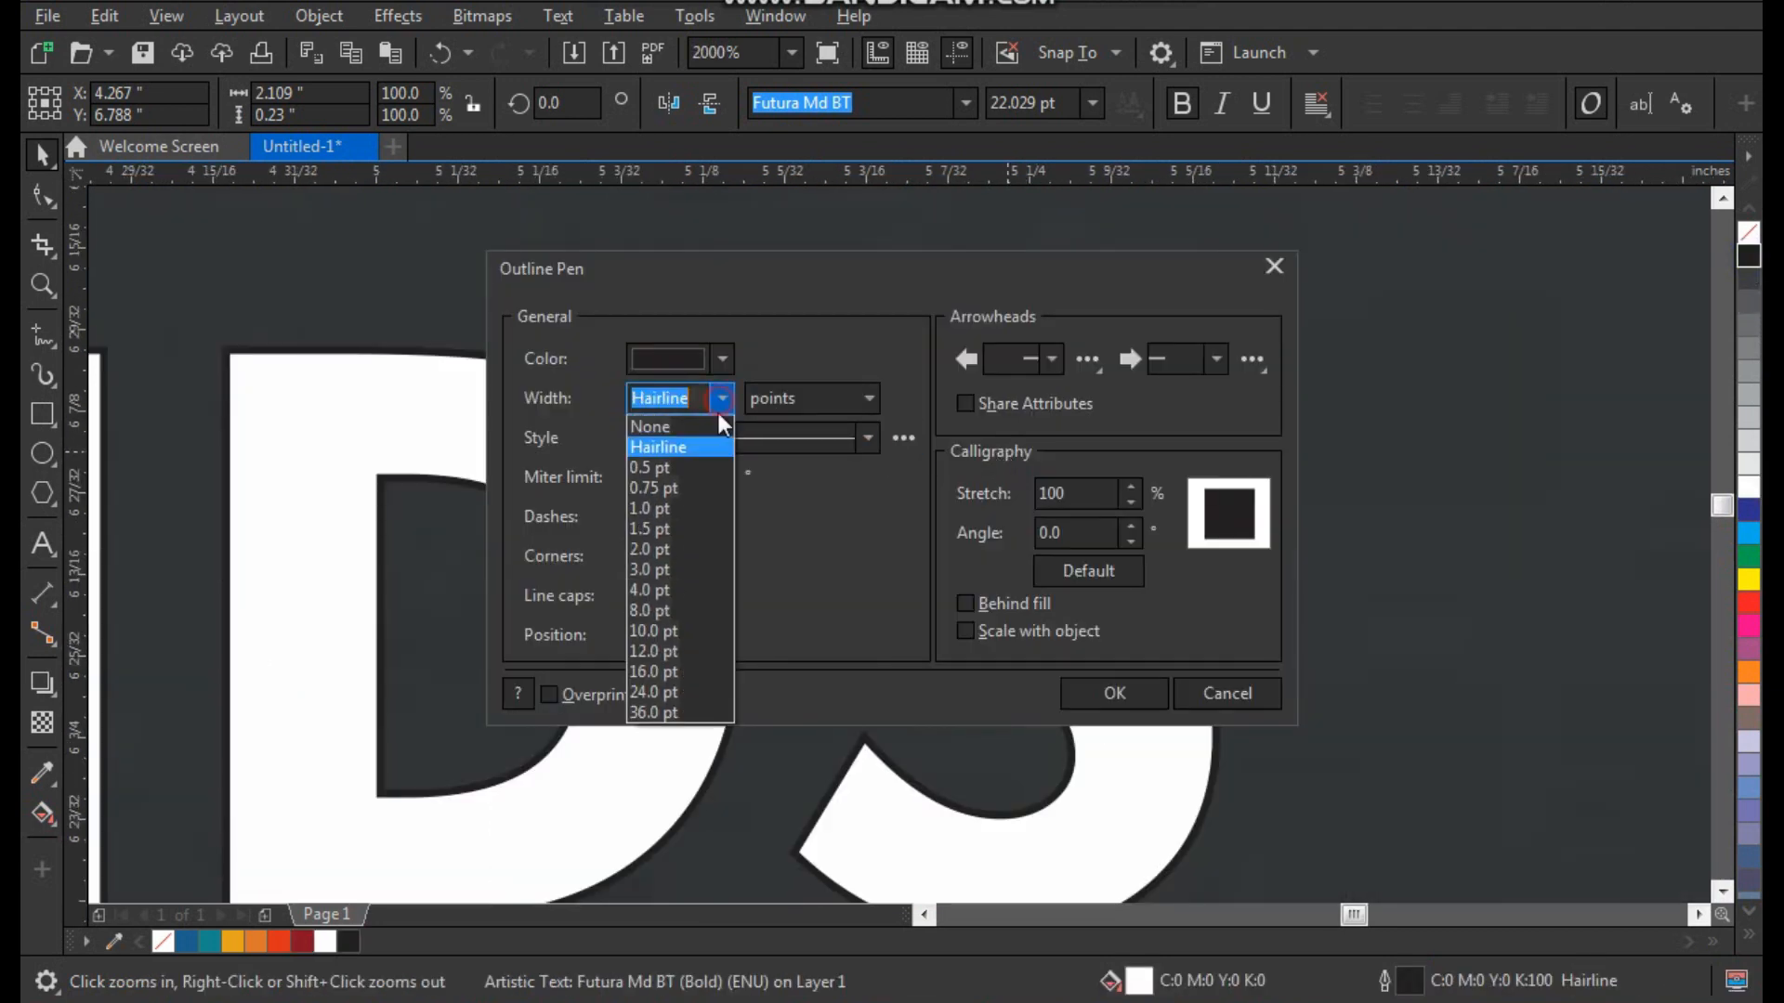
pyautogui.click(676, 536)
pyautogui.click(1129, 701)
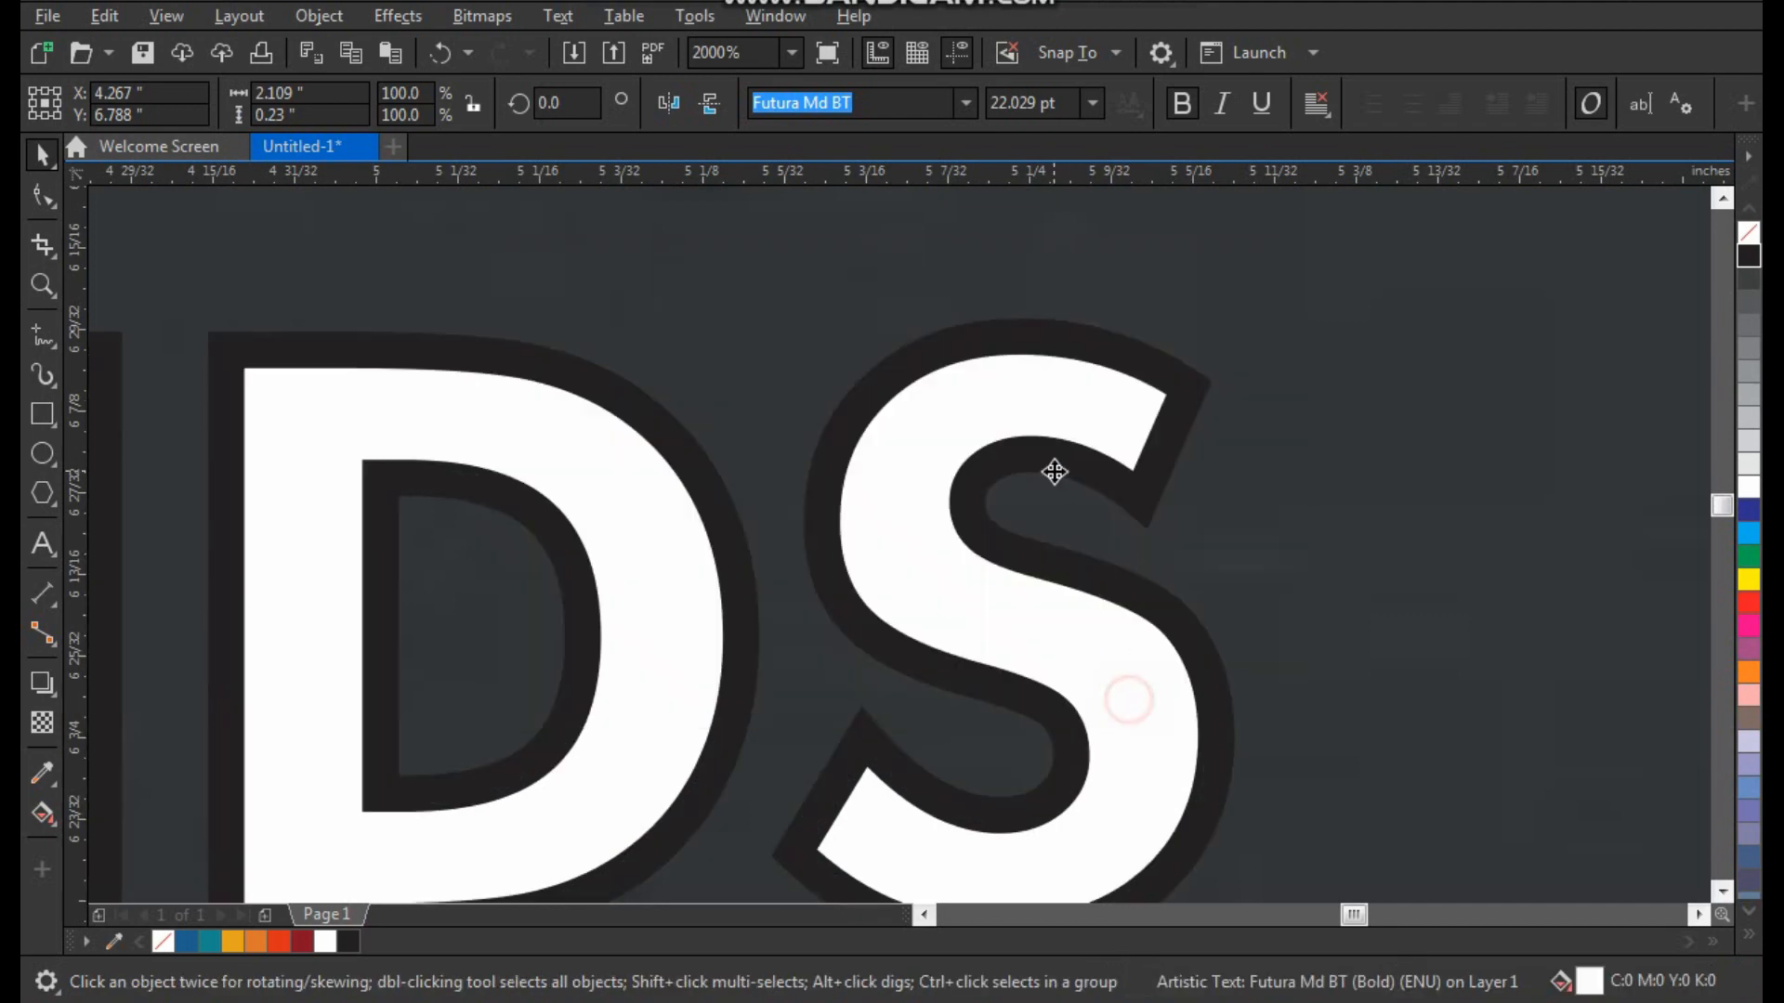
pyautogui.press('F12')
pyautogui.click(965, 603)
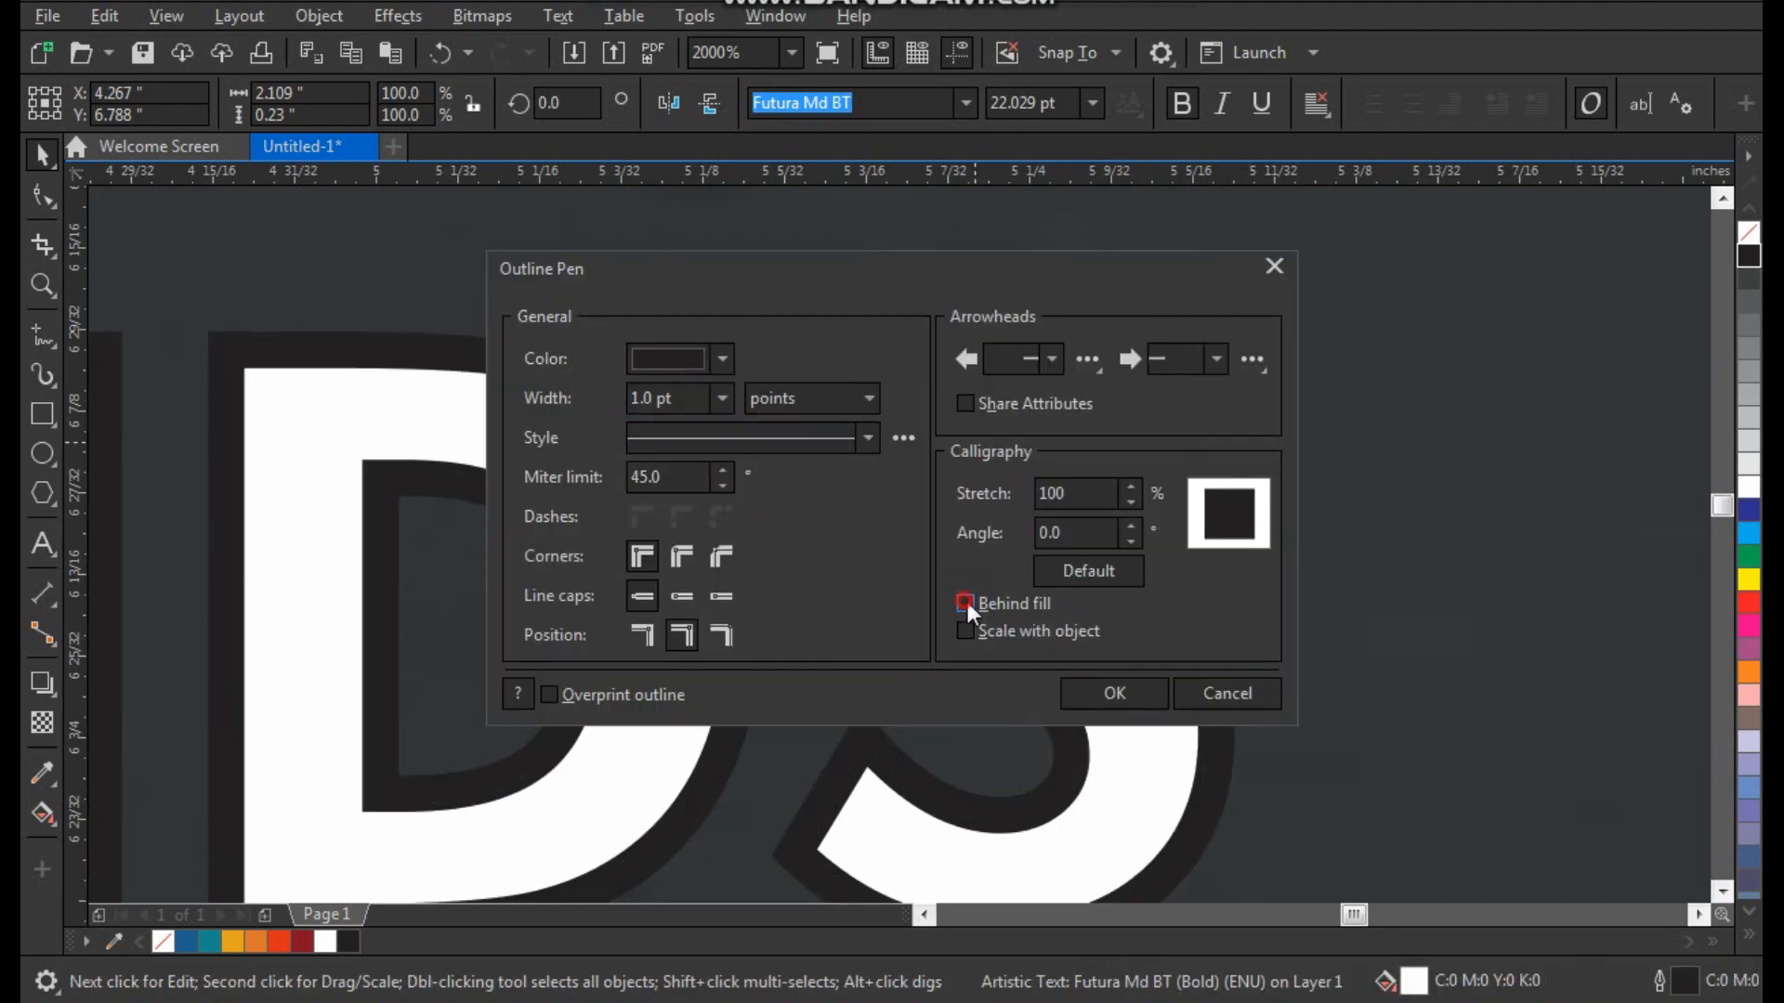
pyautogui.click(1092, 693)
# Place a duplicate of the BEST FRIENDS text so that the two copies sit directly above one another
pyautogui.scroll(-3, 1015, 414)
pyautogui.press('F2')
pyautogui.moveTo(1103, 322); pyautogui.dragTo(266, 661)
pyautogui.moveTo(1039, 502); pyautogui.dragTo(1122, 606)
pyautogui.rightClick(1057, 356)
pyautogui.click(1024, 476)
pyautogui.press('F2')
# Give the lower BEST FRIENDS copy a 4 pt white outline with rounded corners and round line caps
pyautogui.press('F12')
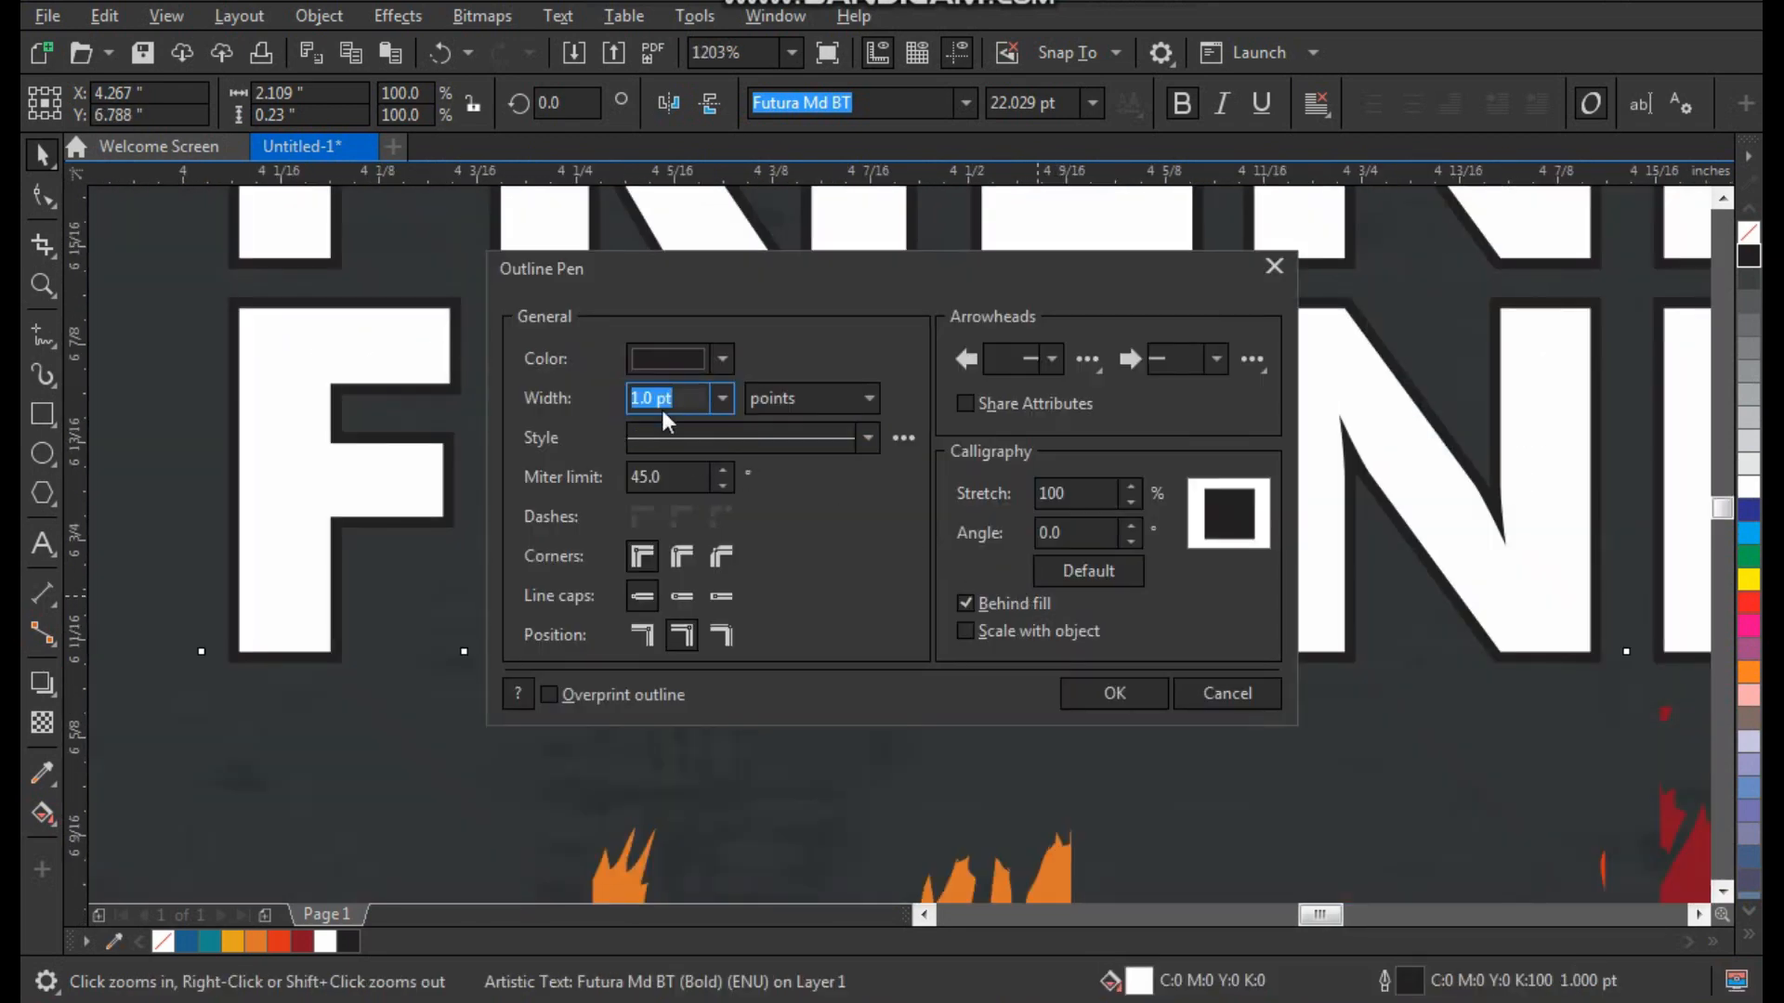
pyautogui.write('4')
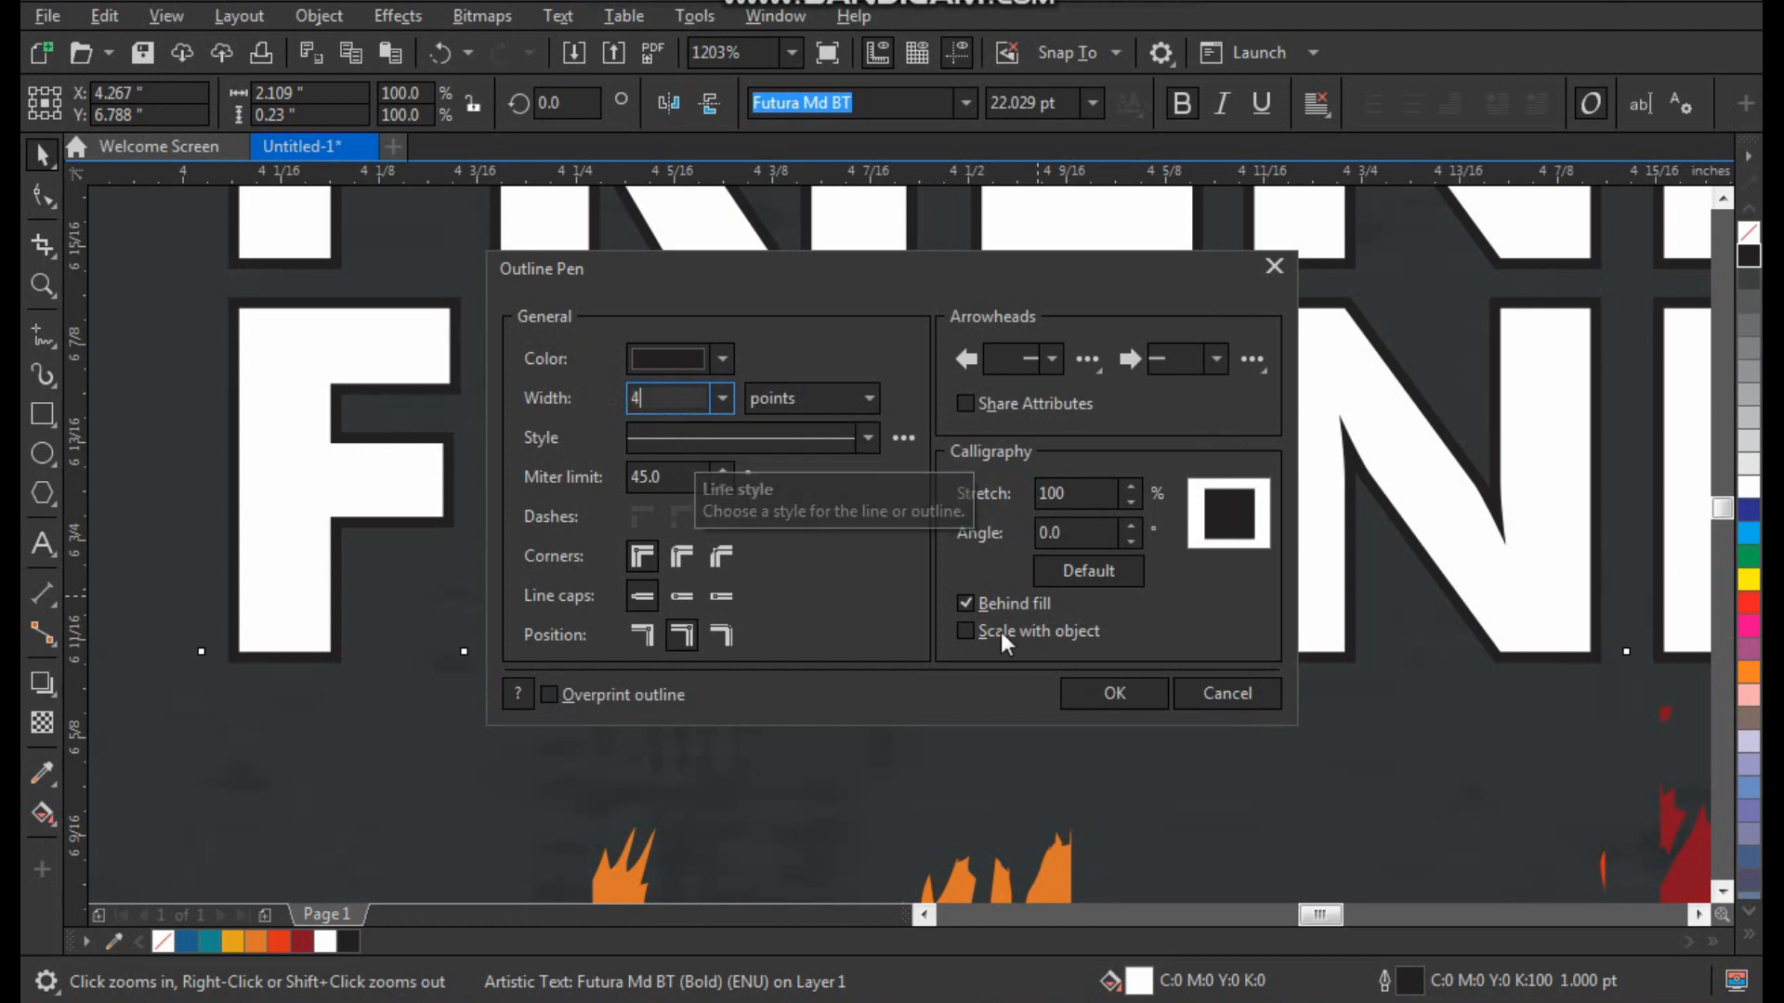
pyautogui.click(1113, 693)
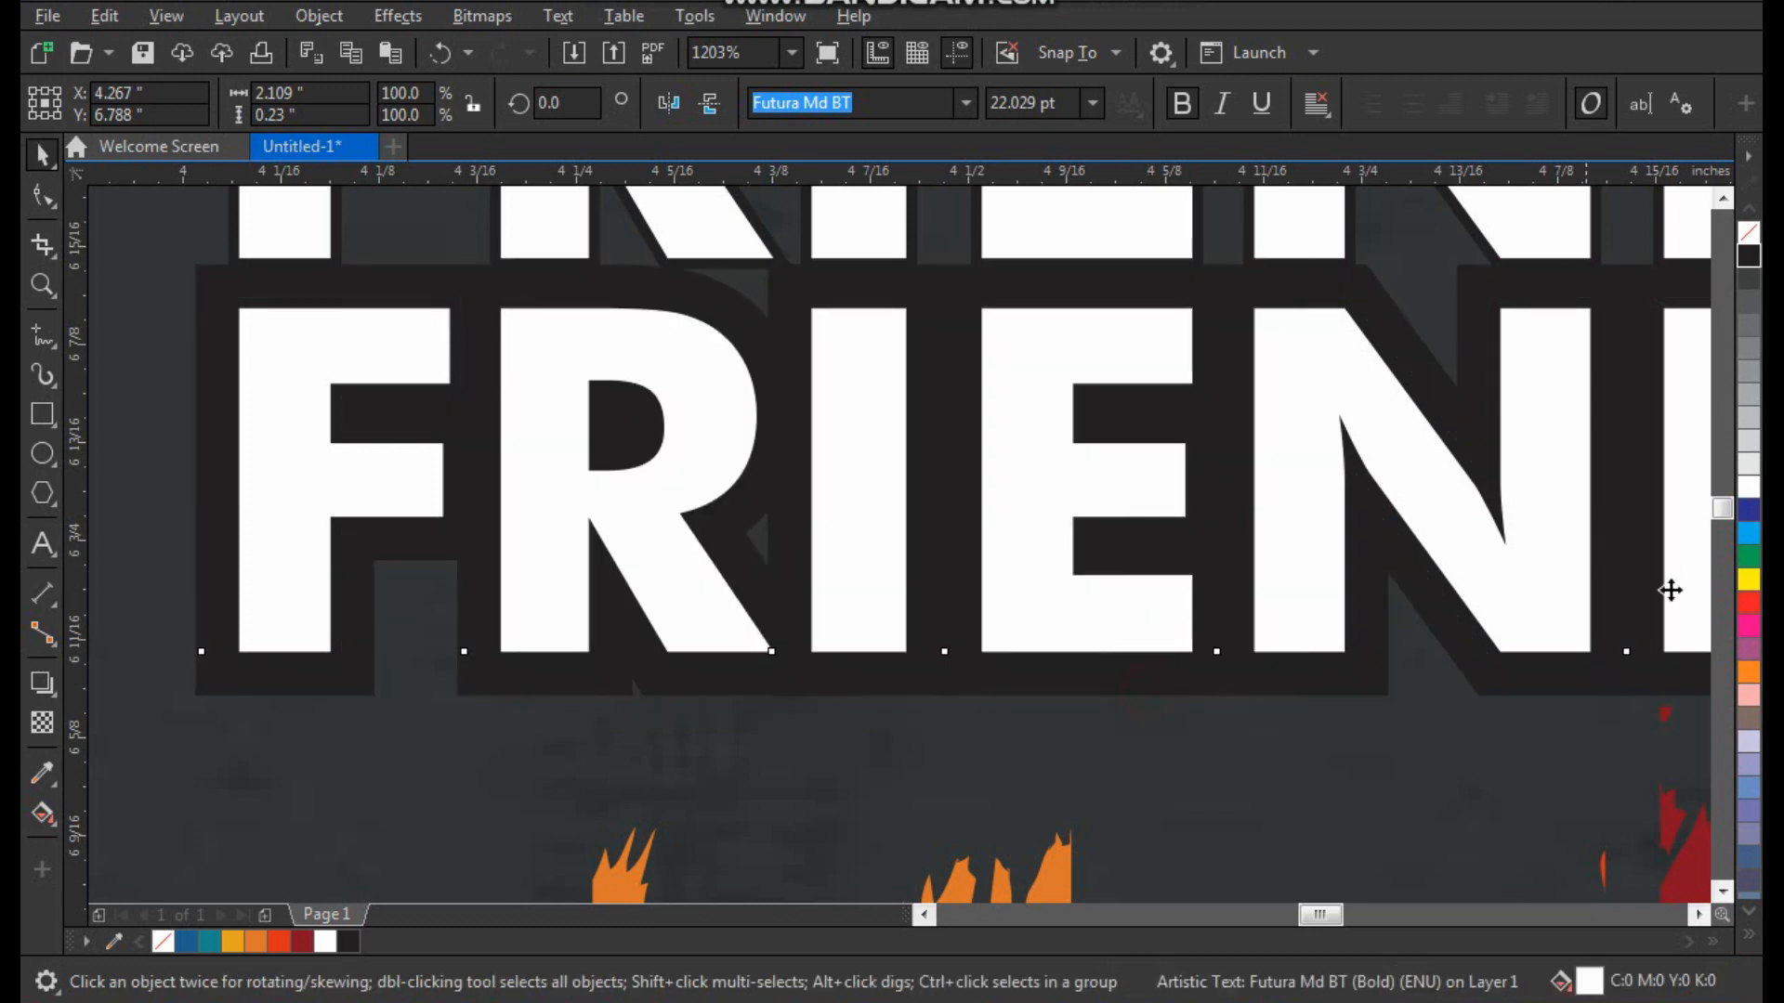
pyautogui.rightClick(1744, 486)
pyautogui.press('F12')
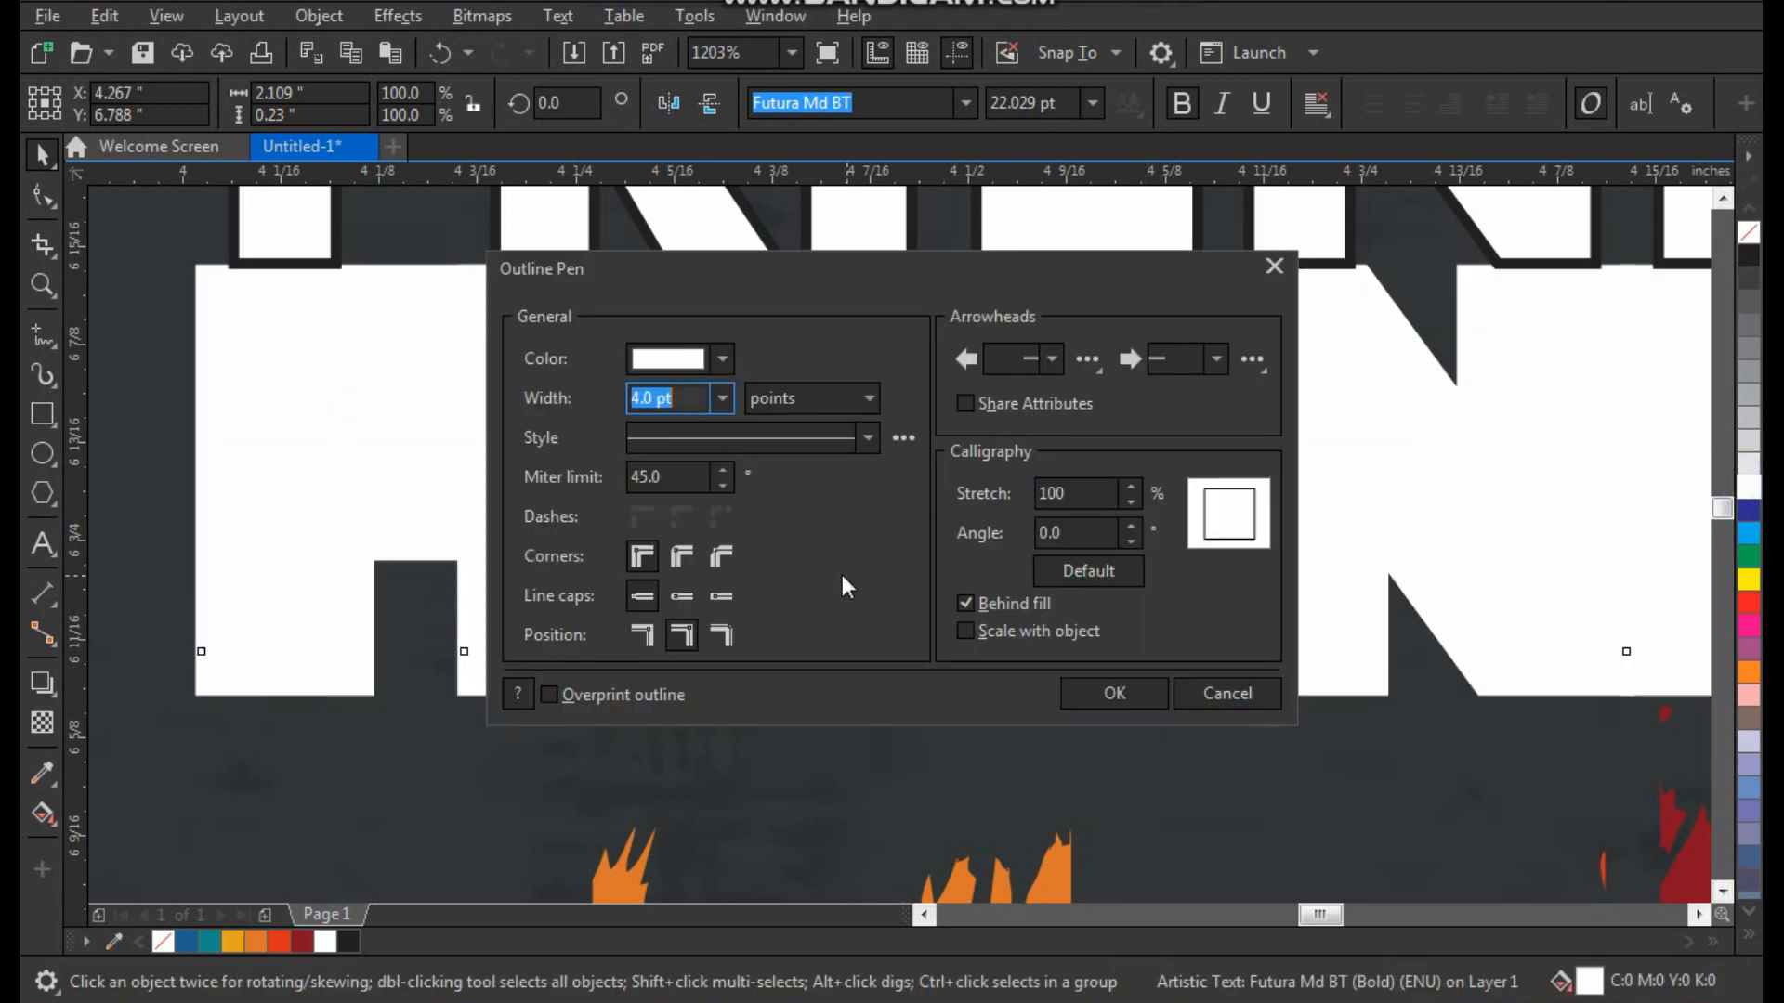
pyautogui.click(689, 556)
pyautogui.click(683, 600)
pyautogui.click(1099, 693)
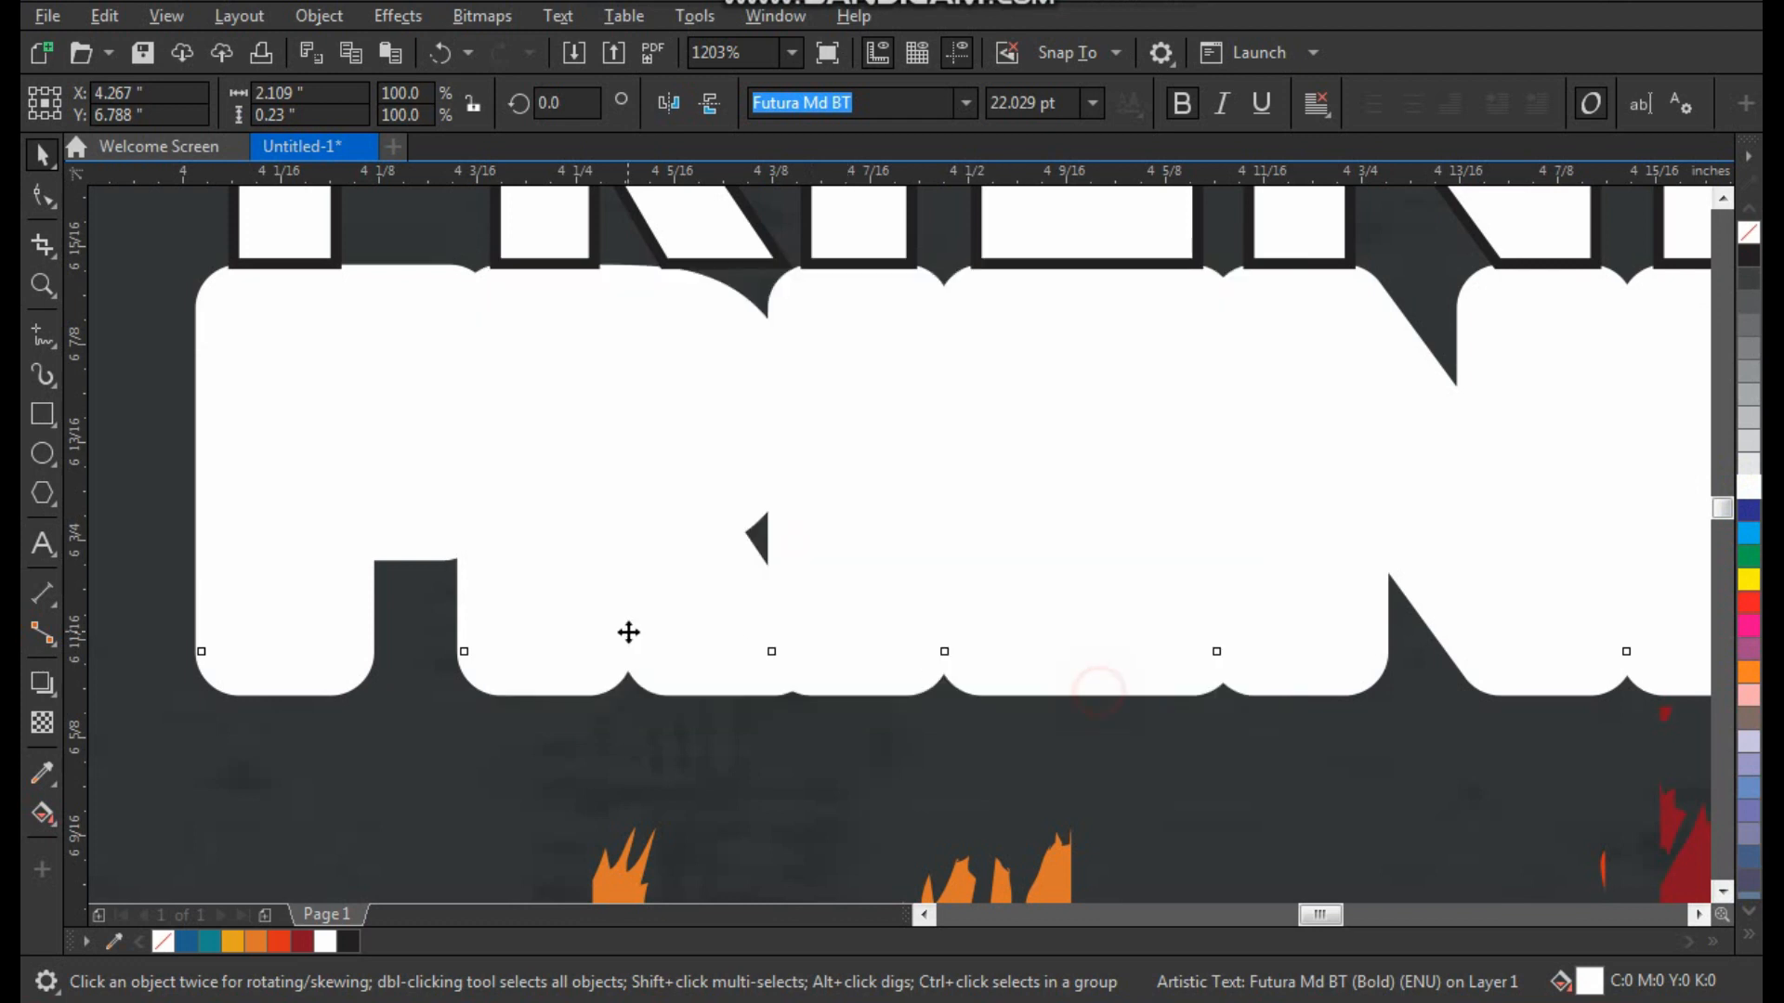
# Align the two BEST FRIENDS copies on their vertical centres so the thin-outlined text sits over the thick white one
pyautogui.scroll(-2, 746, 548)
pyautogui.click(919, 393)
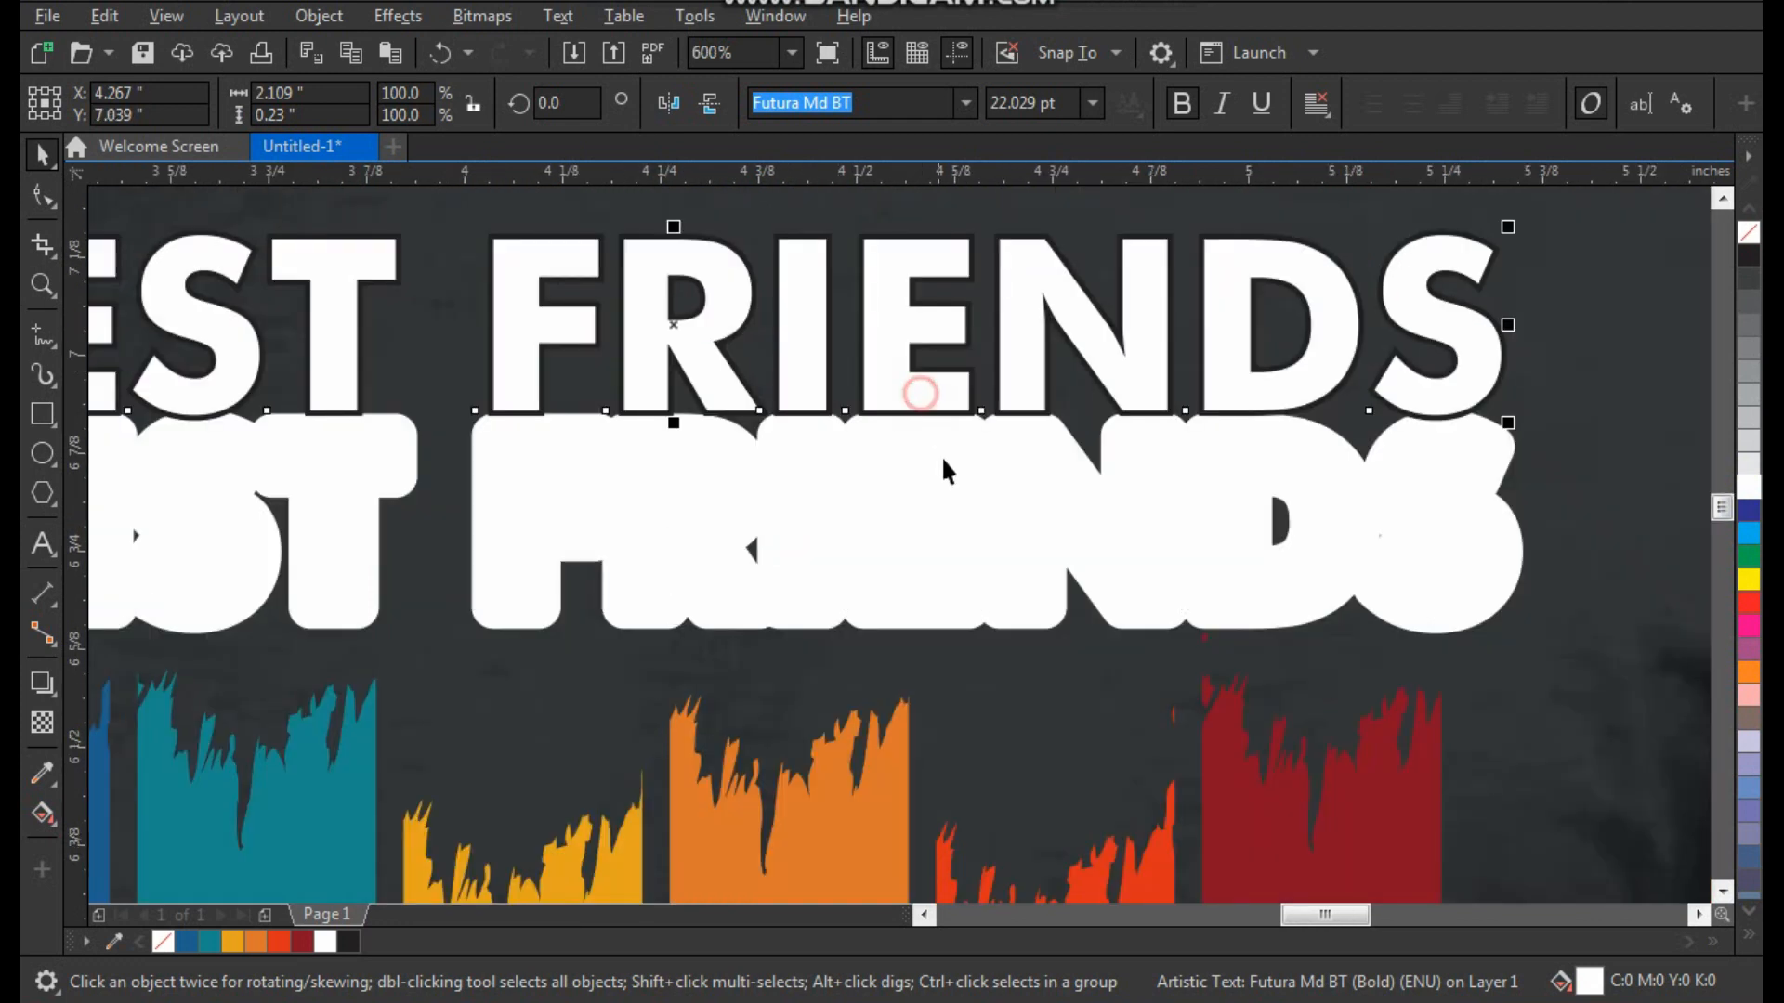
pyautogui.keyDown('shift'); pyautogui.click(973, 505); pyautogui.keyUp('shift')
pyautogui.press('e')
pyautogui.scroll(-1, 1015, 433)
pyautogui.press('F2')
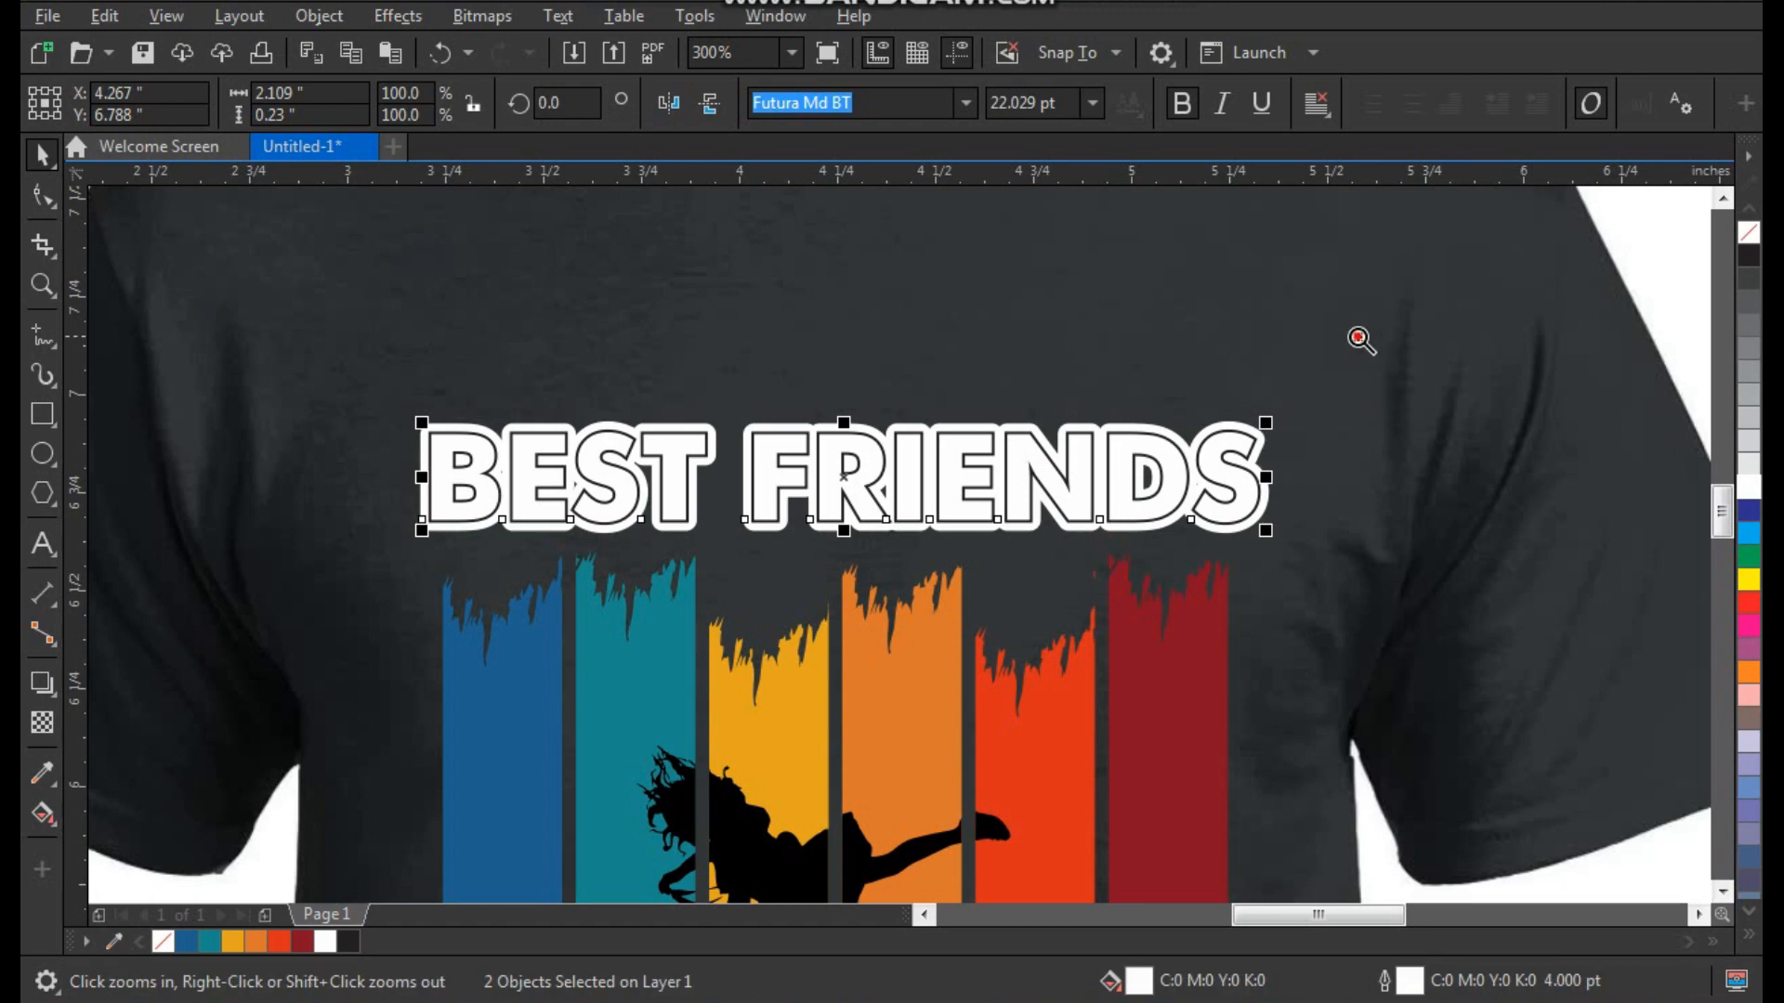
pyautogui.moveTo(1358, 339); pyautogui.dragTo(416, 743)
# Draw a thin rectangle about 2.33 inches wide across BEST FRIENDS and centre it on the text both ways
pyautogui.scroll(-2, 906, 415)
pyautogui.click(1298, 410)
pyautogui.press('F2')
pyautogui.moveTo(1193, 338); pyautogui.dragTo(589, 565)
pyautogui.moveTo(316, 355); pyautogui.dragTo(1403, 639)
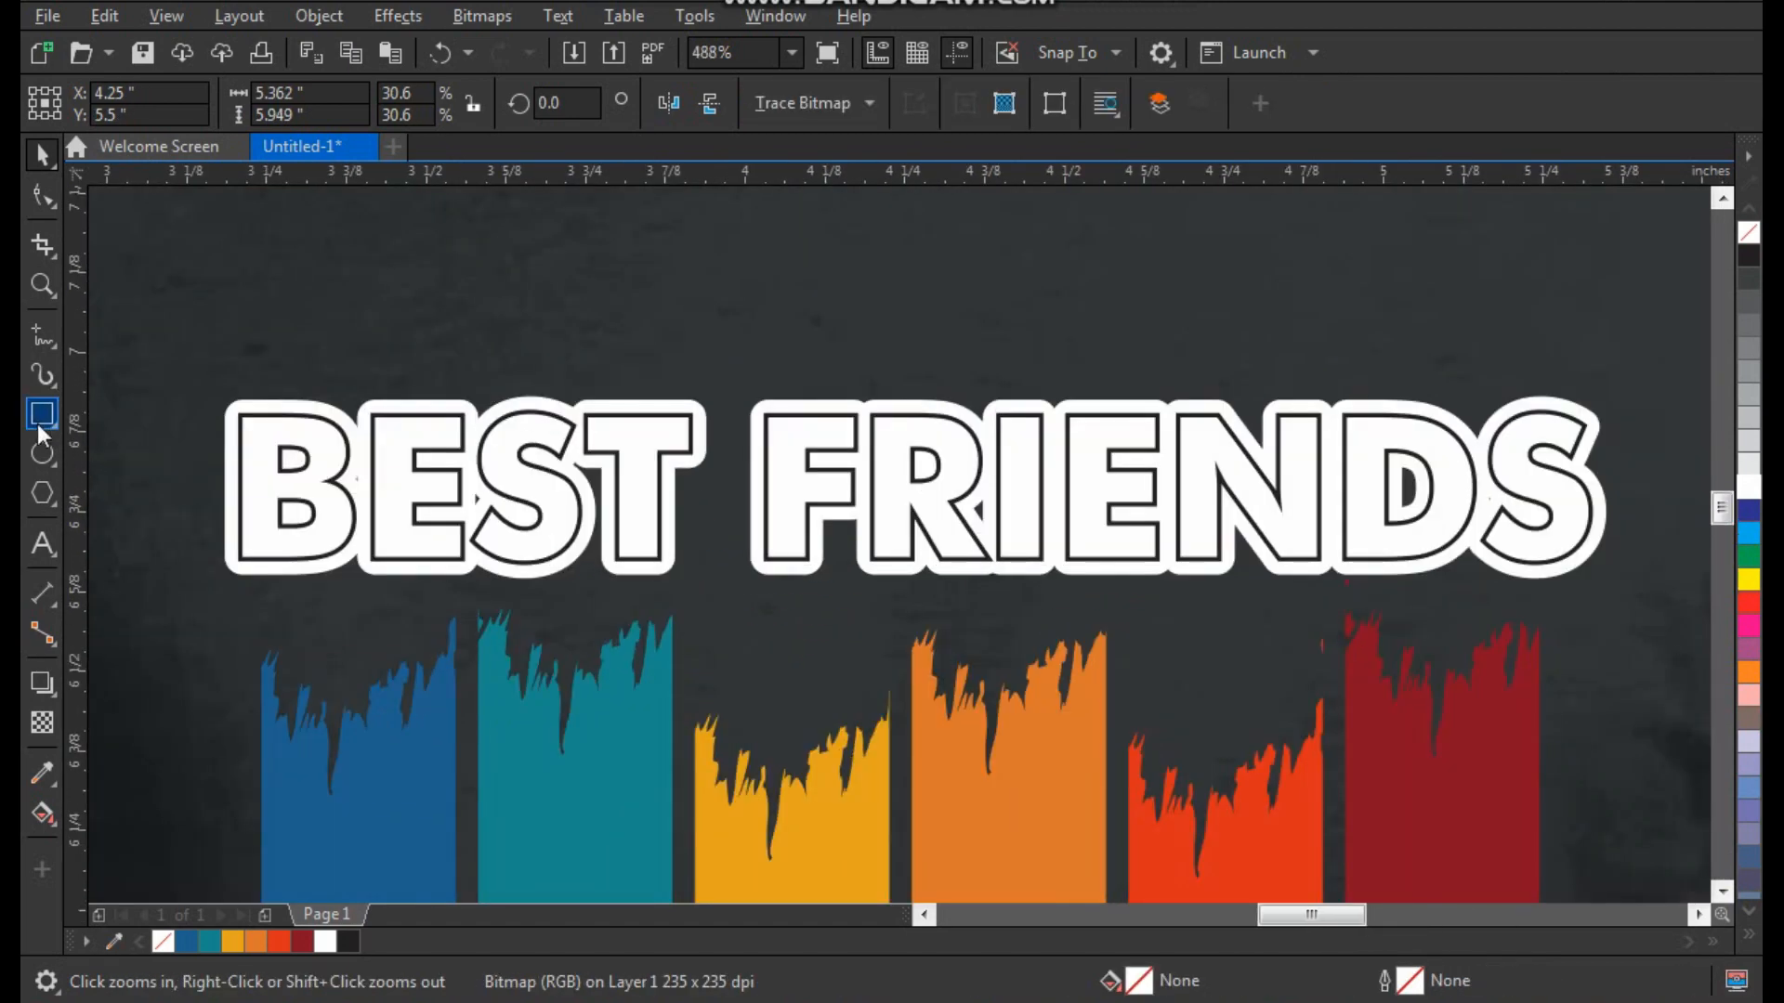
pyautogui.click(40, 415)
pyautogui.moveTo(156, 445)
pyautogui.mouseDown()
pyautogui.moveTo(923, 524)
pyautogui.moveTo(1636, 517)
pyautogui.moveTo(1654, 487)
pyautogui.mouseUp()
pyautogui.press('space')
pyautogui.keyDown('shift'); pyautogui.click(1576, 525); pyautogui.keyUp('shift')
pyautogui.press('c')
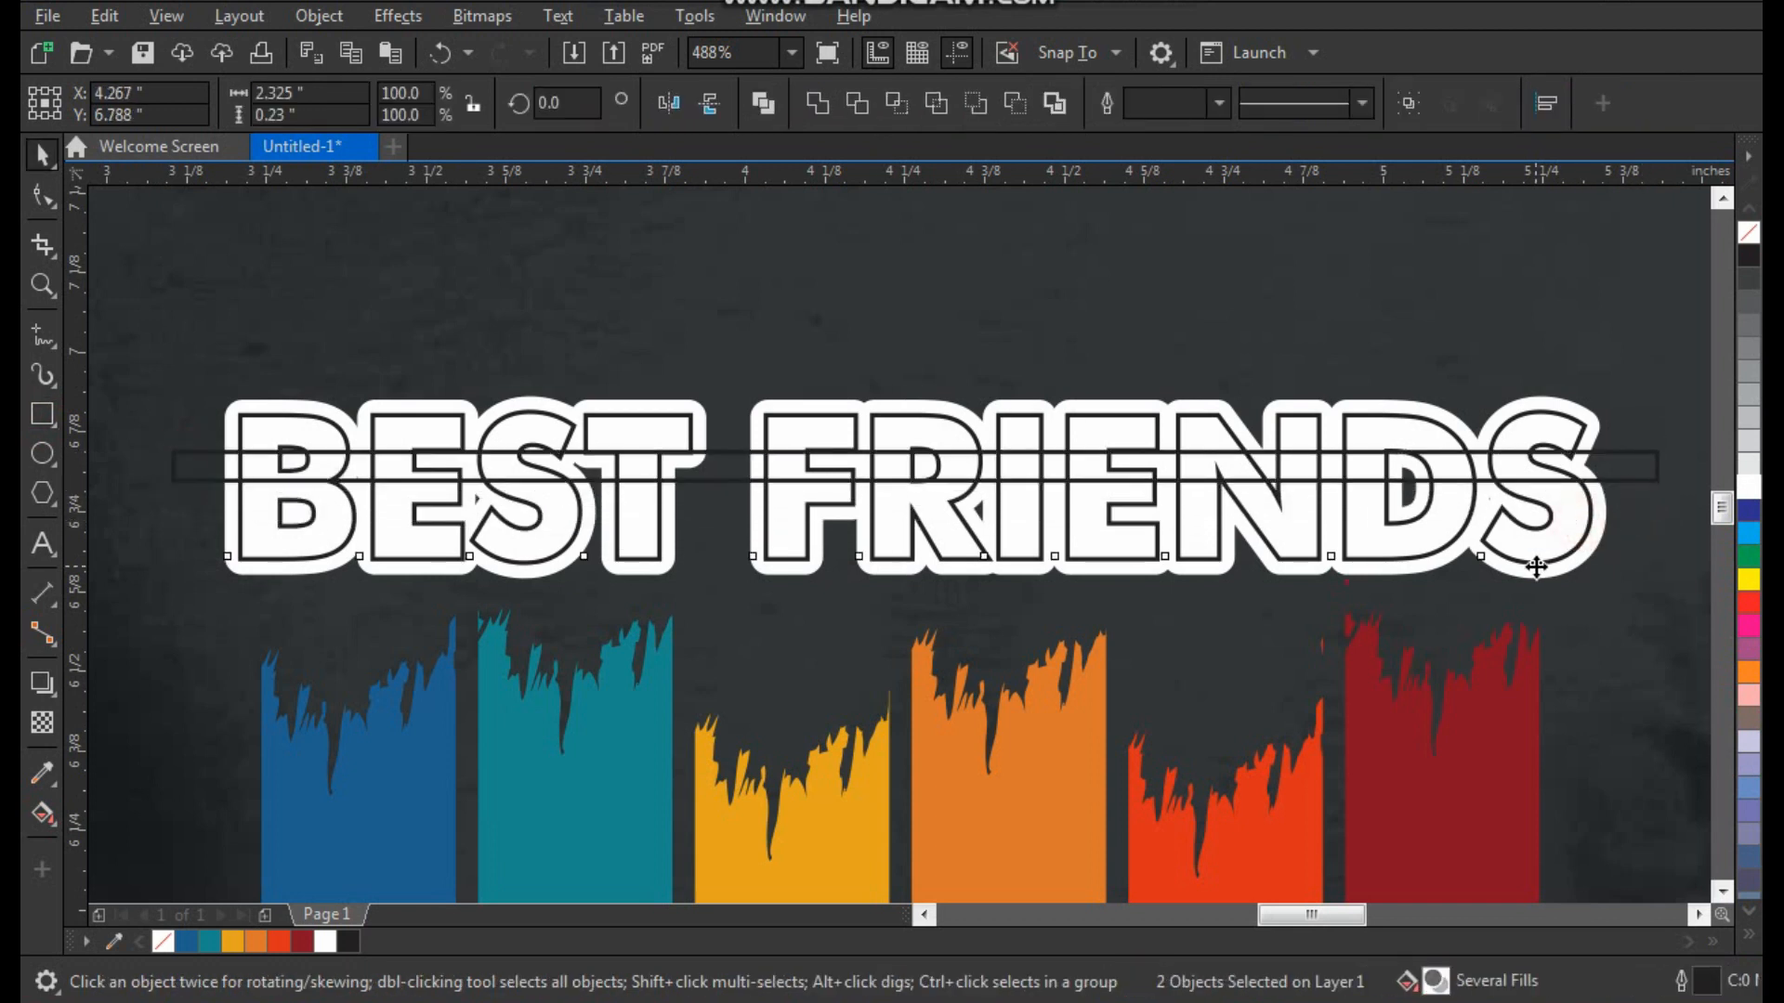
pyautogui.press('e')
pyautogui.click(1524, 455)
pyautogui.click(1513, 331)
pyautogui.click(1523, 423)
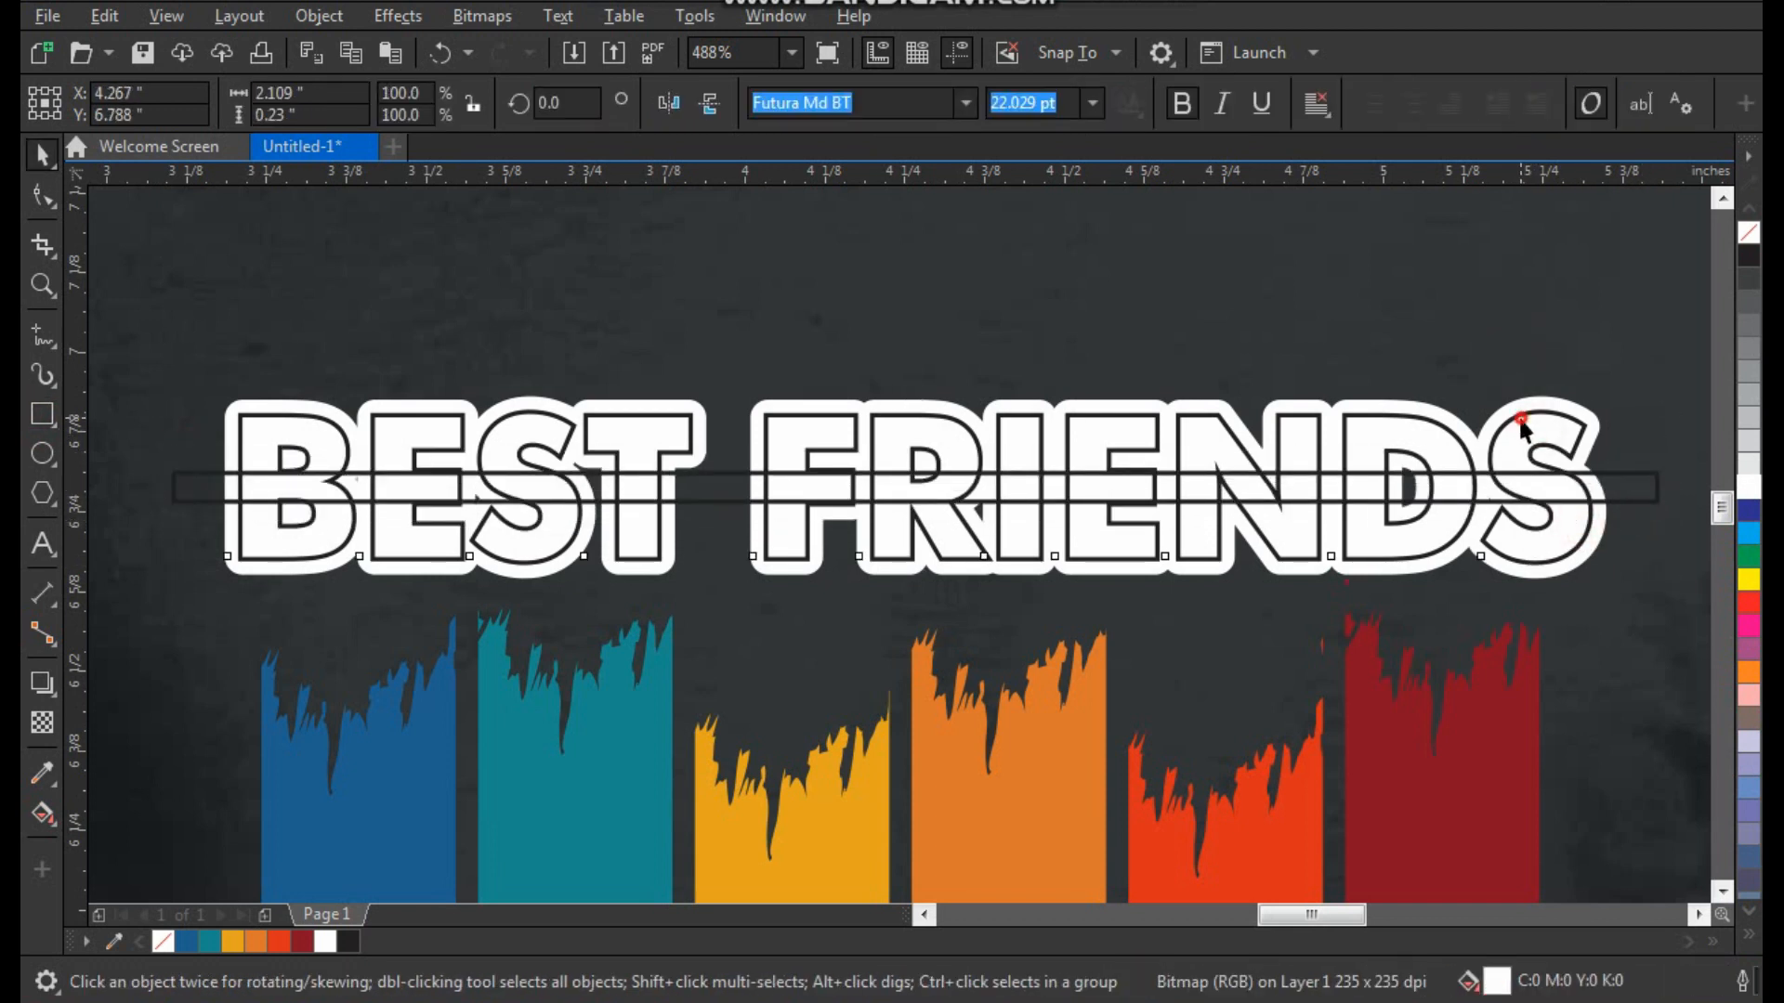
pyautogui.moveTo(1537, 449); pyautogui.dragTo(1502, 440)
pyautogui.hotkey('ctrl', 'z')
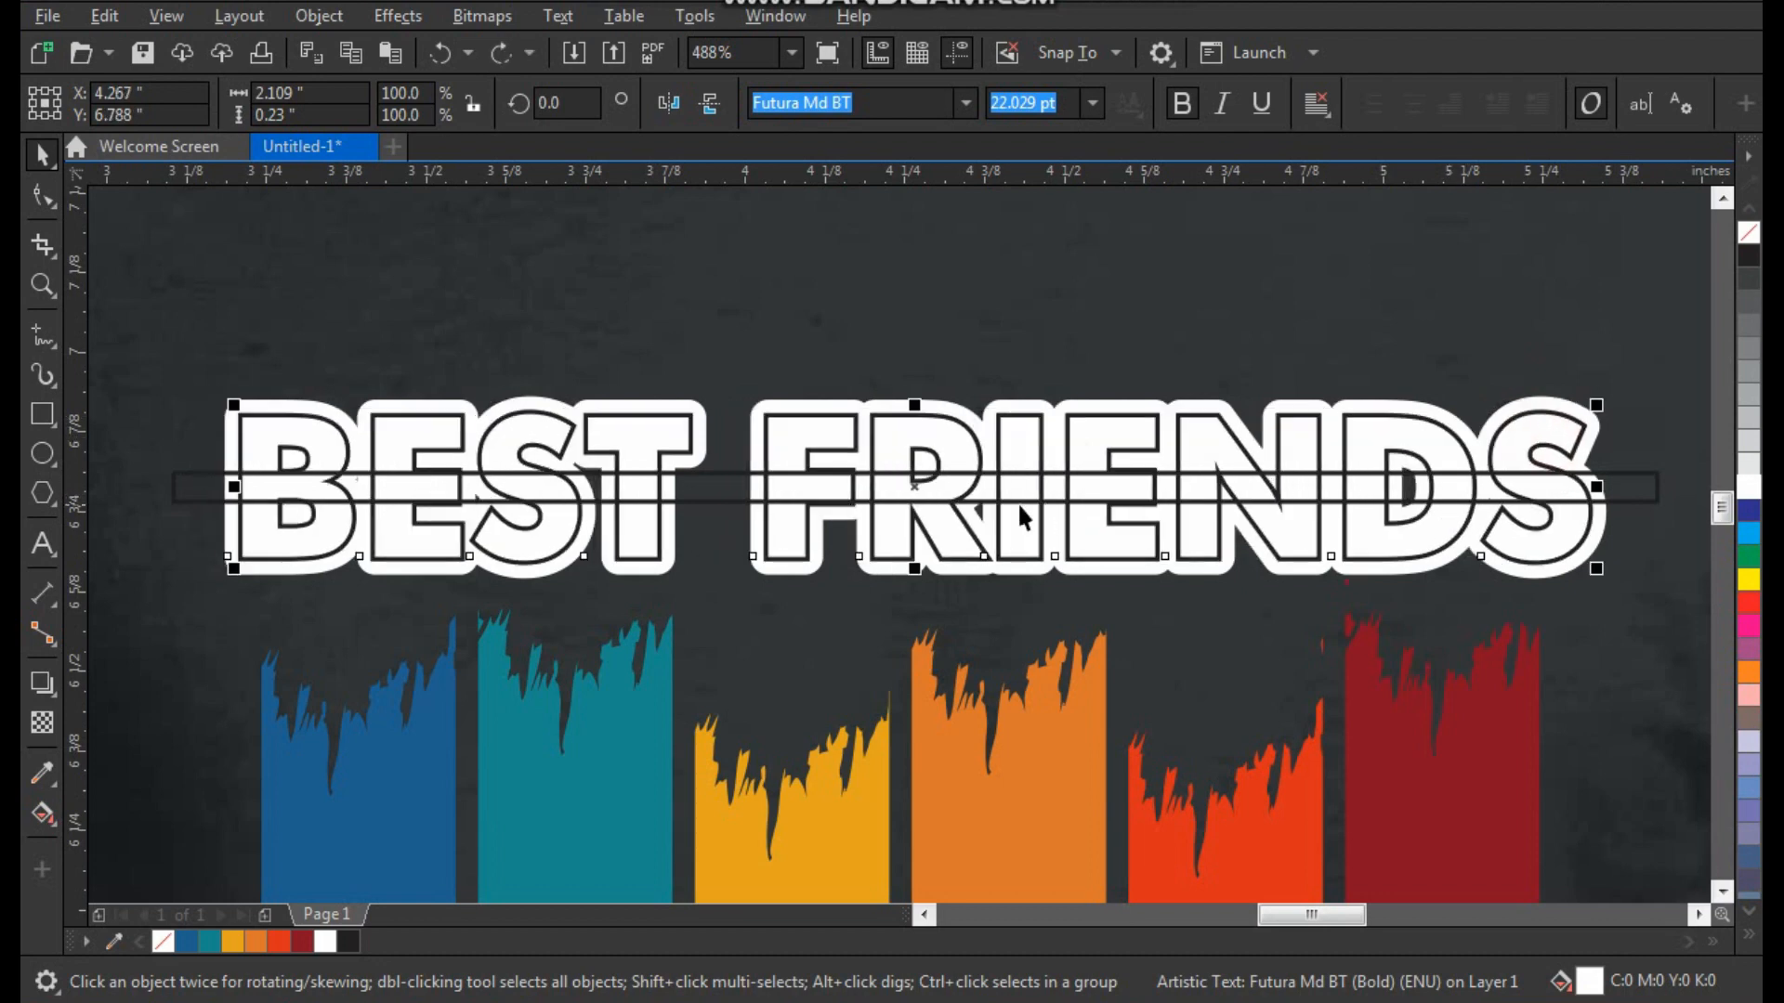
# Stretch the rectangle across BEST FRIENDS from its centre to a height of about 0.096 inches
pyautogui.click(1003, 503)
pyautogui.press('F2')
pyautogui.moveTo(816, 369); pyautogui.dragTo(1043, 678)
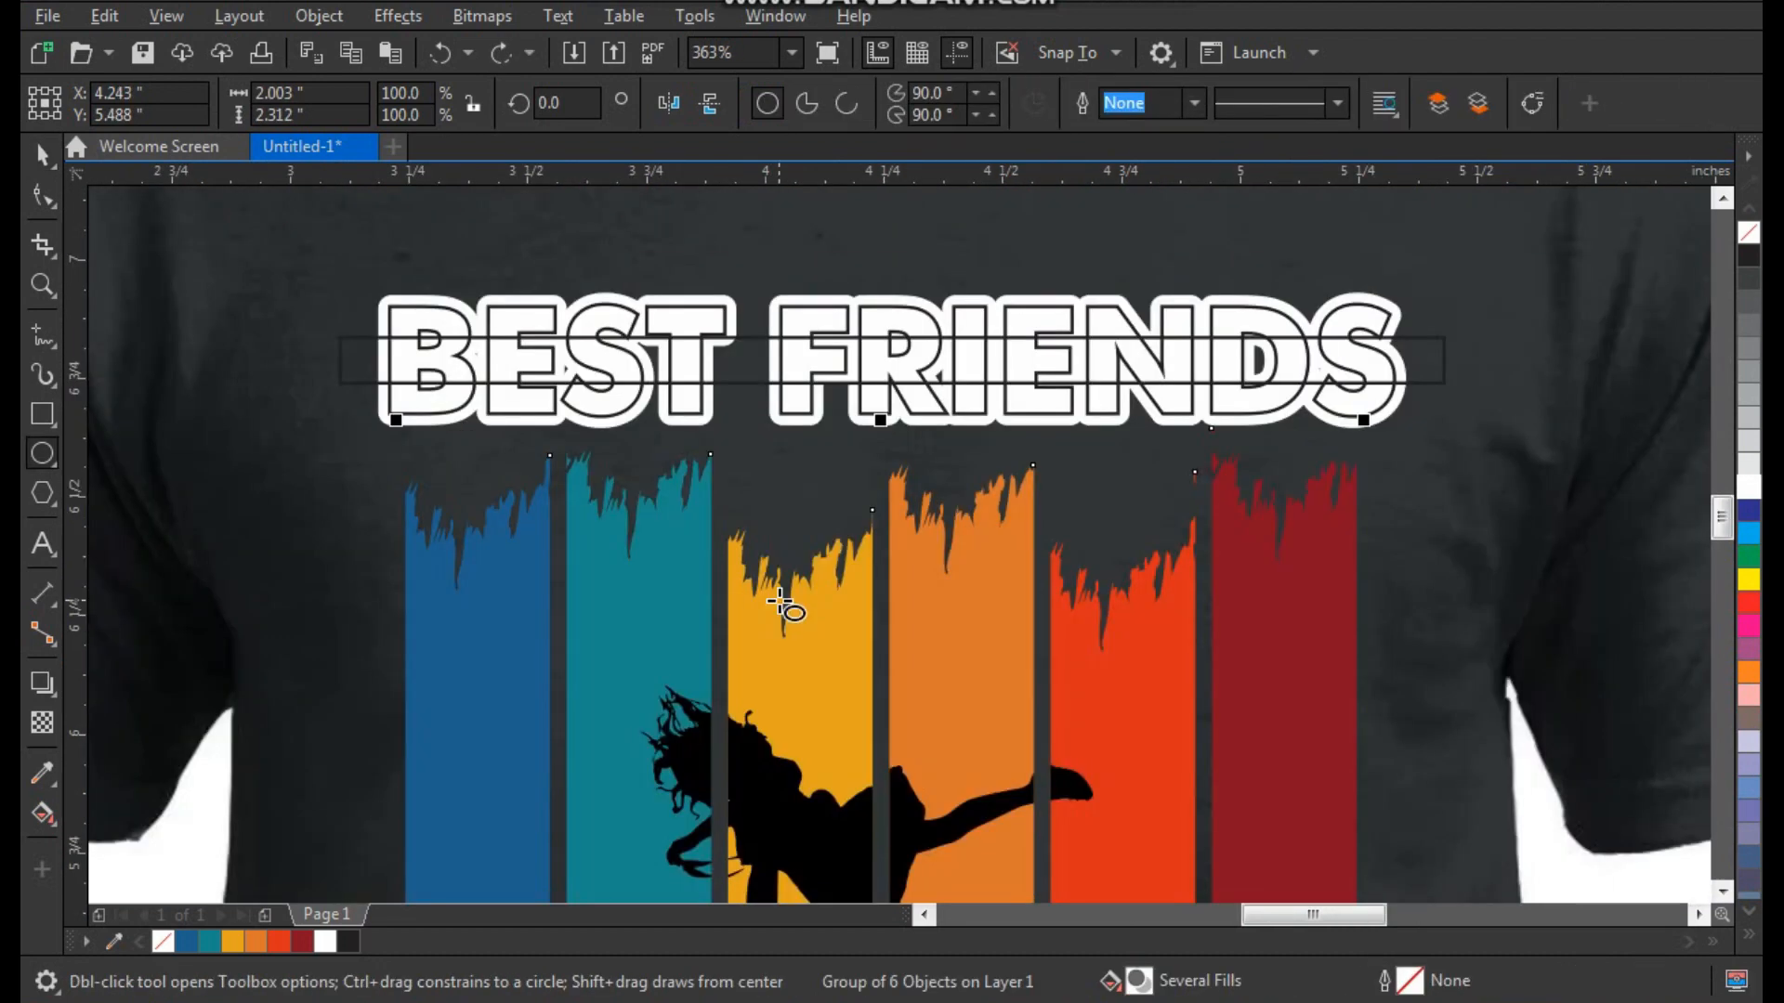
pyautogui.press('space')
pyautogui.click(622, 259)
pyautogui.moveTo(359, 357); pyautogui.dragTo(359, 392)
pyautogui.press('F2')
pyautogui.moveTo(270, 252); pyautogui.dragTo(621, 487)
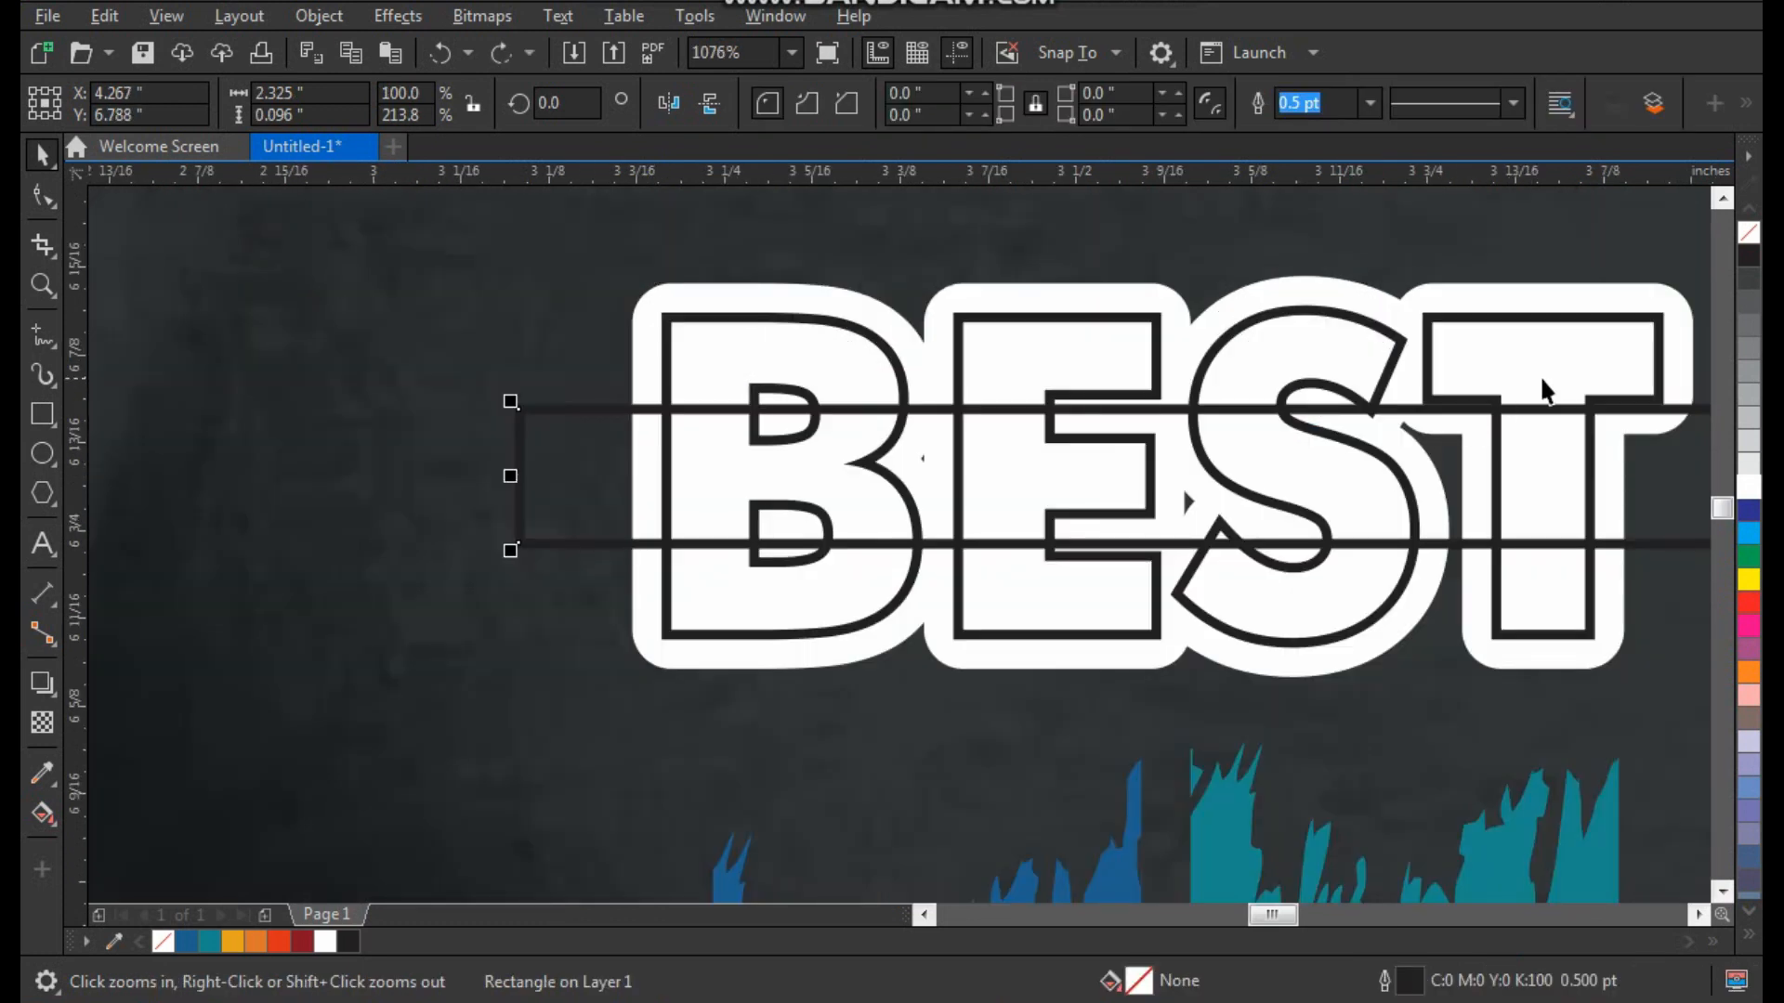
# Fill the rectangle with 60% black gray and remove its outline
pyautogui.click(1746, 357)
pyautogui.rightClick(1748, 233)
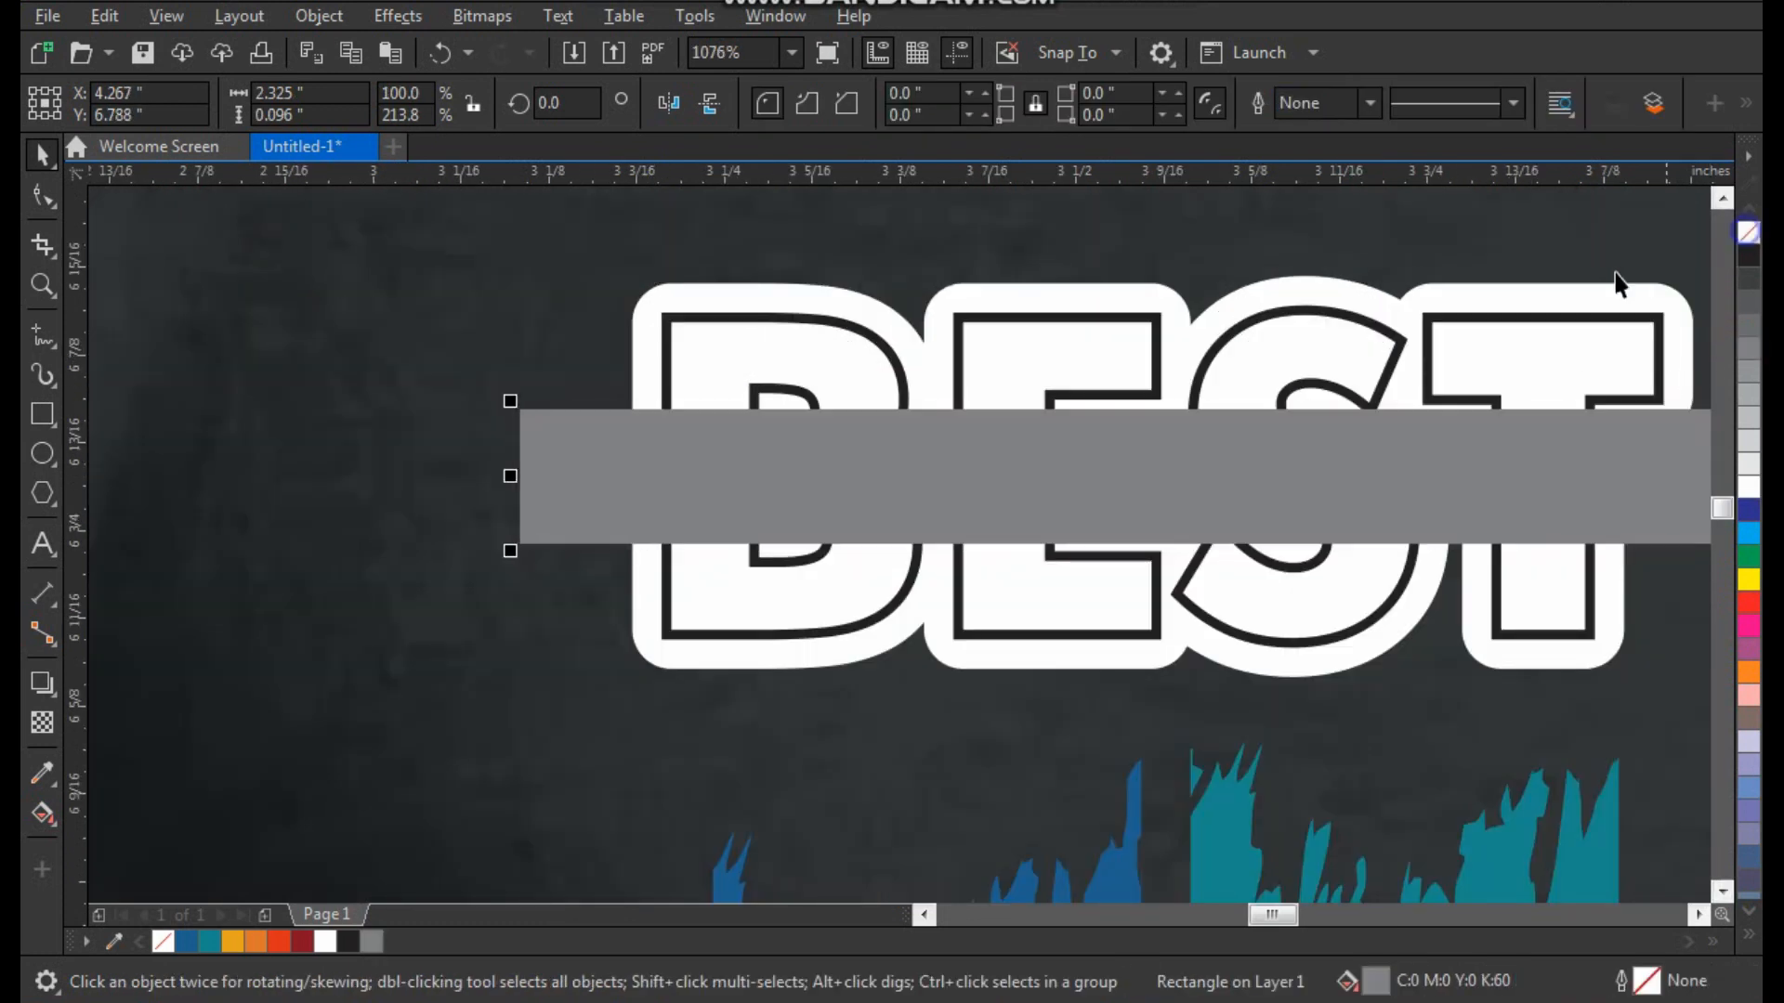
# Convert the front BEST FRIENDS text to curves and PowerClip the gray bar inside its letters
pyautogui.moveTo(711, 335); pyautogui.dragTo(691, 326)
pyautogui.hotkey('ctrl', 'z')
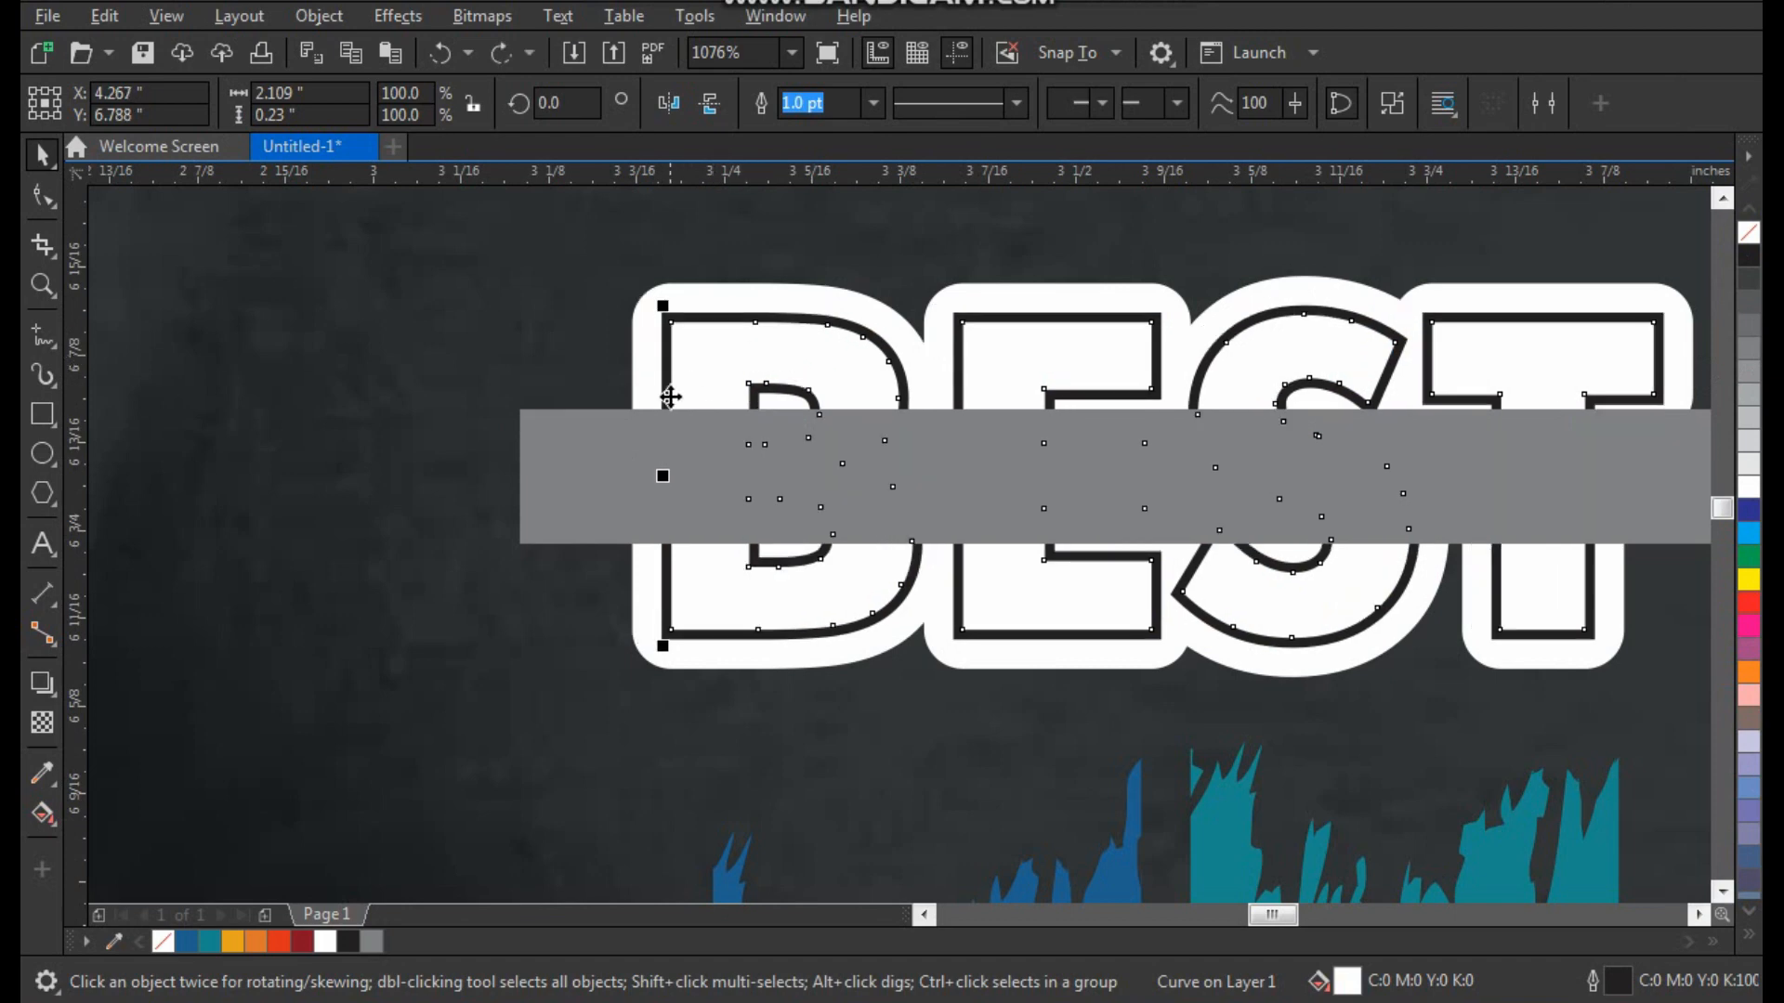
pyautogui.click(689, 423)
pyautogui.rightClick(692, 428)
pyautogui.click(807, 529)
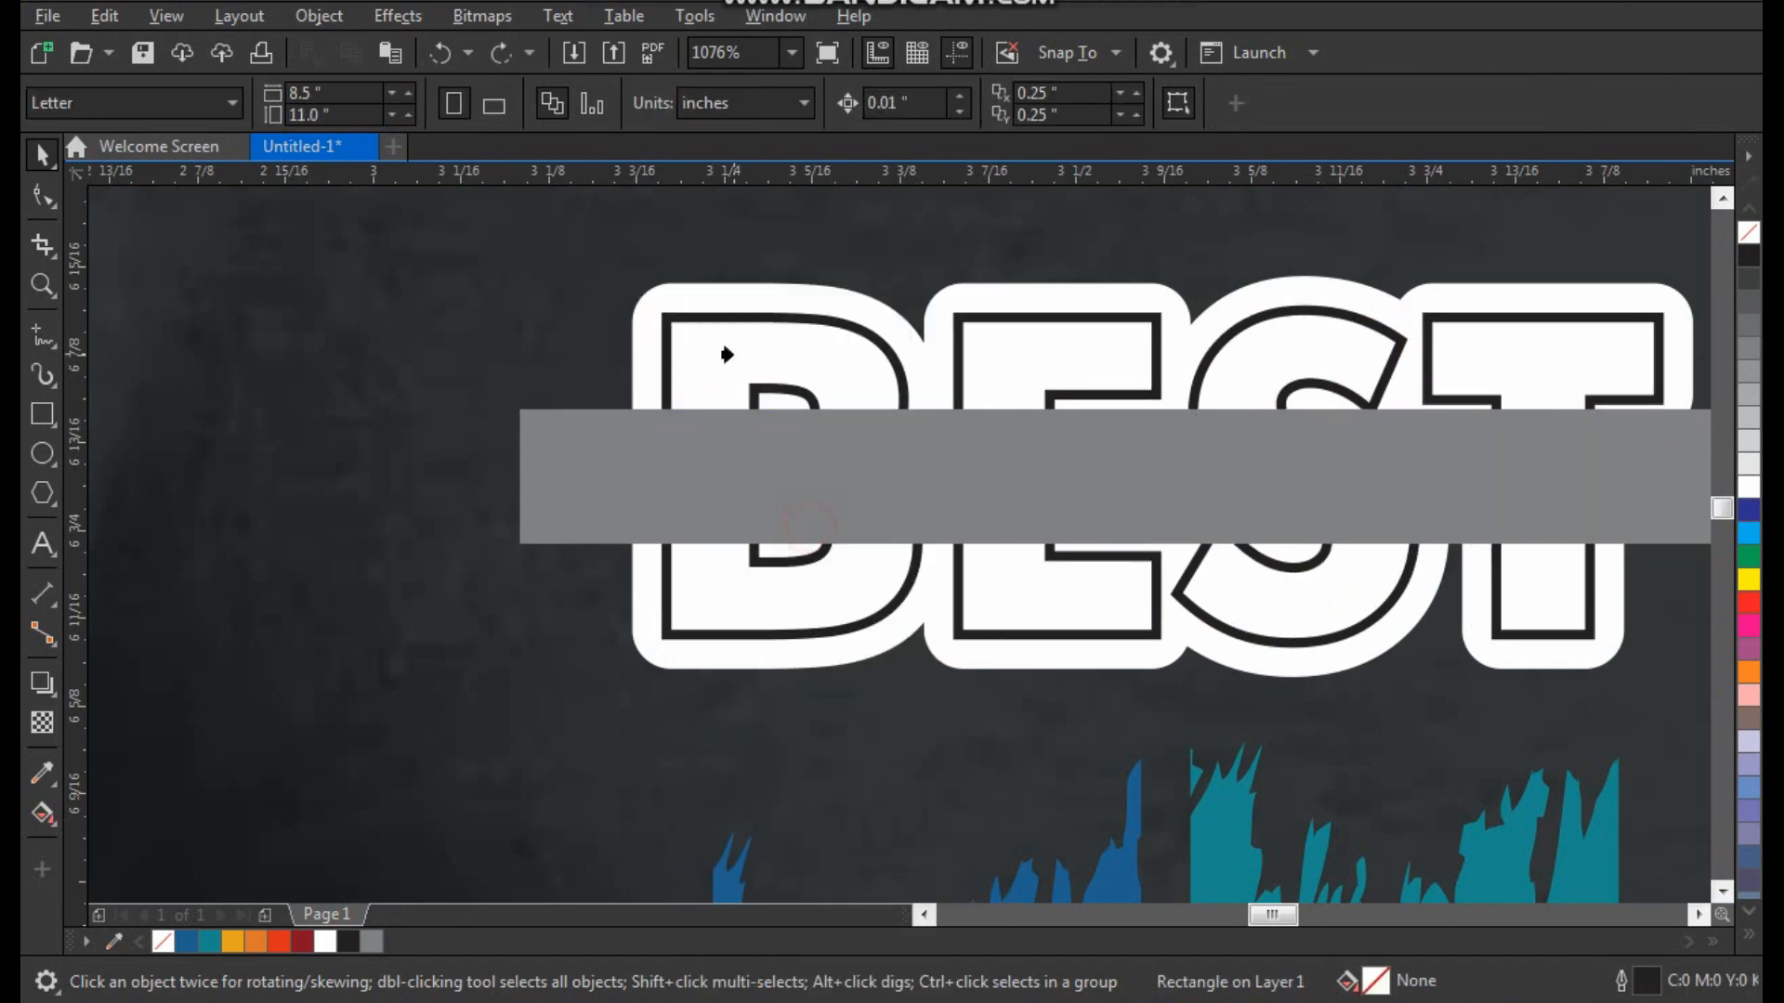
pyautogui.click(707, 343)
pyautogui.press('F3')
pyautogui.press('F2')
pyautogui.moveTo(681, 327); pyautogui.dragTo(1561, 850)
# Recolour the fill and outline of the back BEST FRIENDS copy with the yellow-orange of the third stripe
pyautogui.scroll(-2, 980, 574)
pyautogui.click(1323, 455)
pyautogui.press('F2')
pyautogui.moveTo(1232, 394); pyautogui.dragTo(920, 592)
pyautogui.press('space')
pyautogui.click(1094, 428)
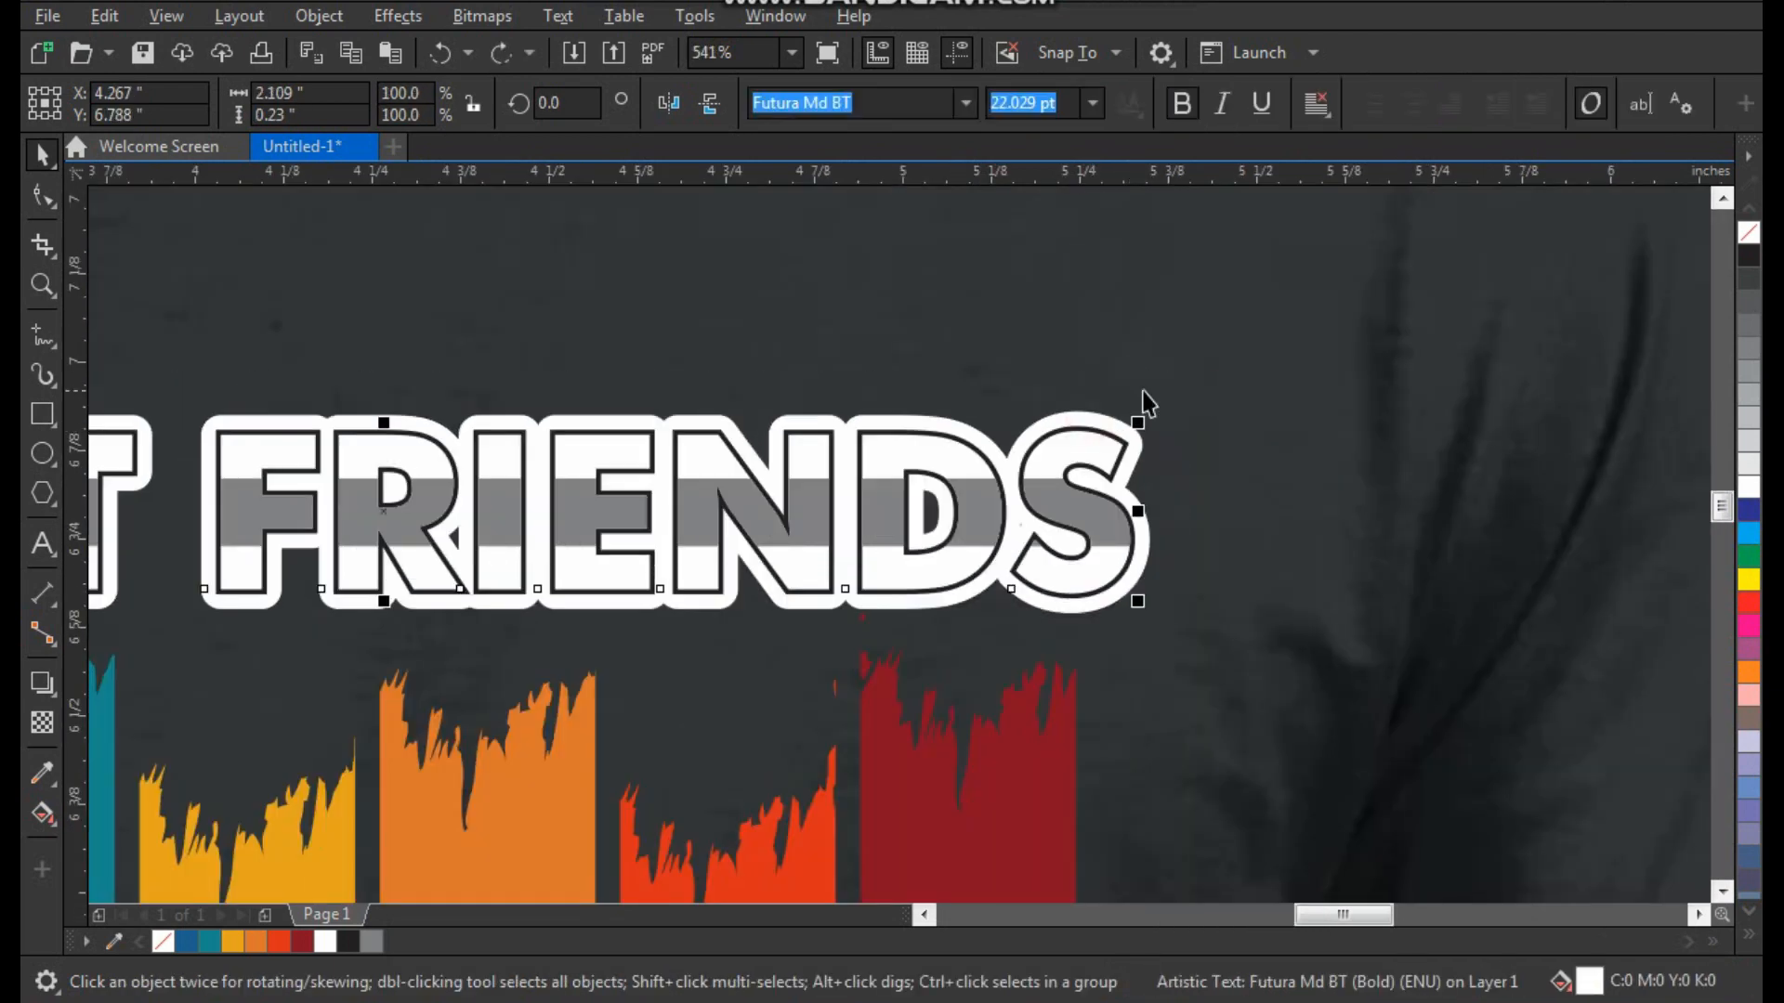
pyautogui.press('F2')
pyautogui.moveTo(1199, 372); pyautogui.dragTo(734, 739)
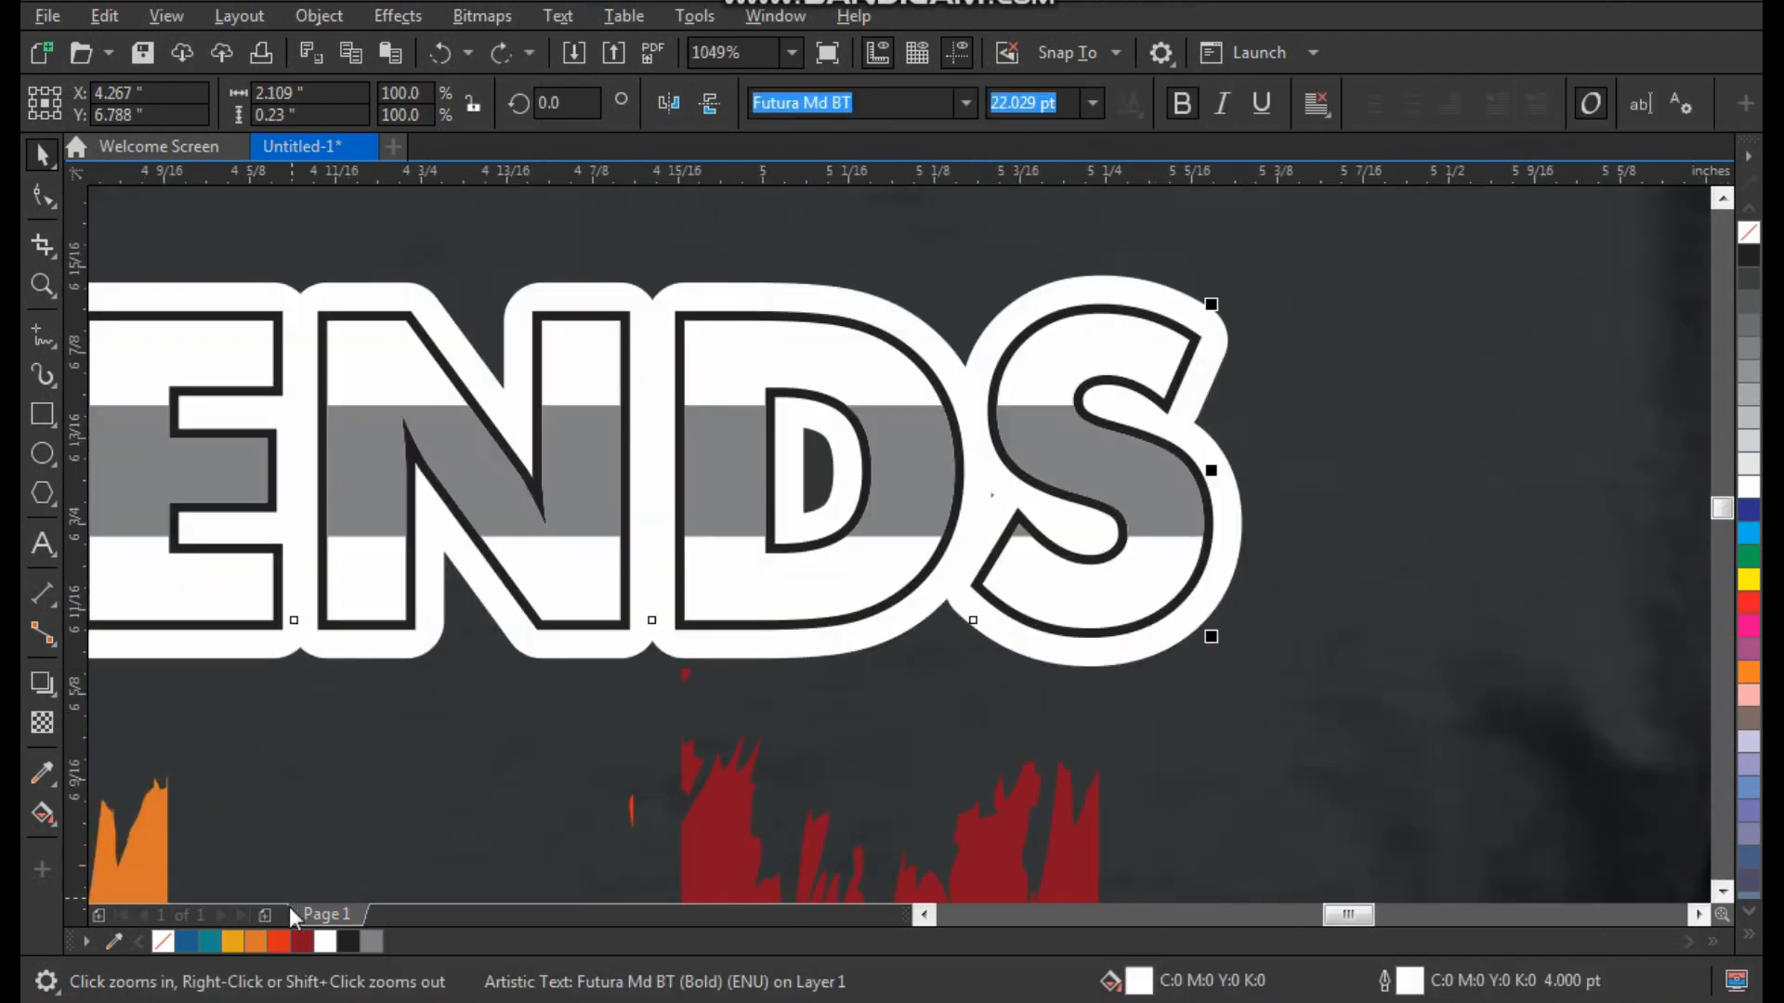
pyautogui.click(229, 943)
pyautogui.rightClick(230, 944)
# Move the FOR LIFE text onto the T-shirt below the stripes and fill it with white
pyautogui.scroll(-3, 920, 532)
pyautogui.press('F2')
pyautogui.moveTo(1055, 440); pyautogui.dragTo(502, 791)
pyautogui.click(937, 306)
pyautogui.press('F4')
pyautogui.click(1367, 390)
pyautogui.press('F2')
pyautogui.moveTo(1169, 325); pyautogui.dragTo(753, 713)
pyautogui.scroll(-2, 801, 557)
pyautogui.moveTo(823, 207); pyautogui.dragTo(936, 682)
pyautogui.press('z')
pyautogui.moveTo(763, 591); pyautogui.dragTo(1077, 801)
pyautogui.click(1746, 486)
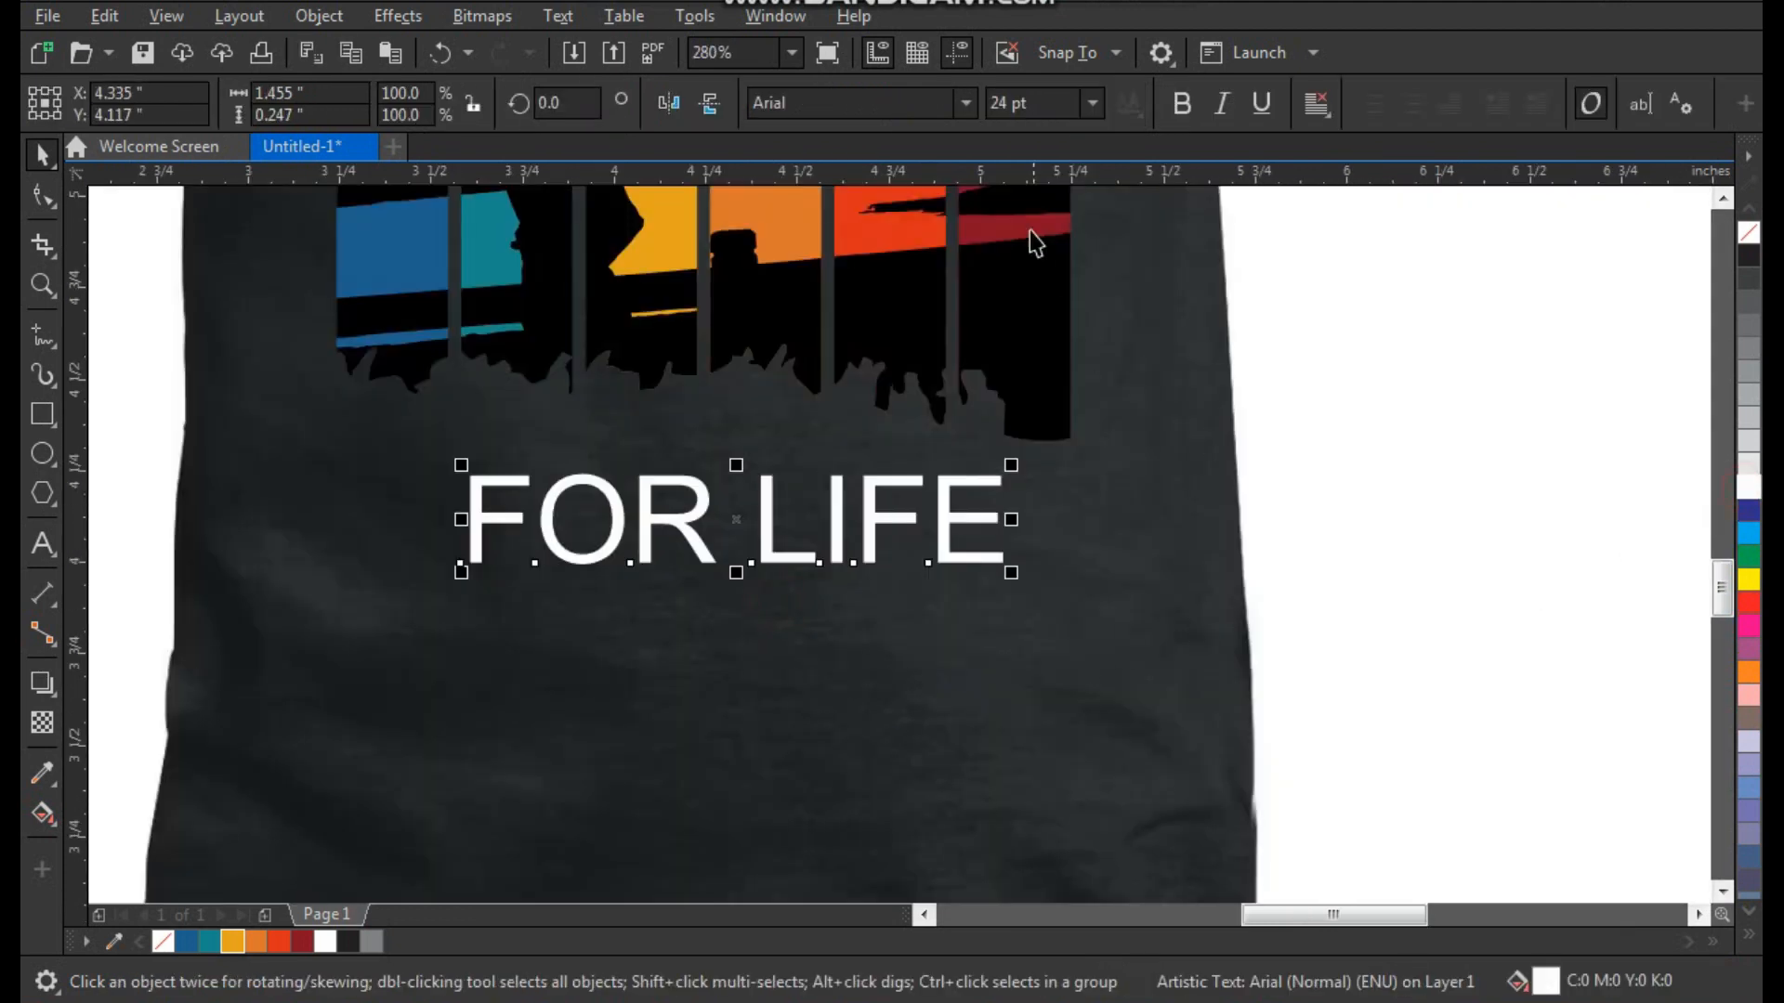
# Make the FOR LIFE text bold in the Futura Md BT font
pyautogui.click(1163, 106)
pyautogui.click(957, 110)
pyautogui.click(929, 190)
# Scale FOR LIFE to about 1.90 inches wide and move it down to leave a gap under the stripes
pyautogui.moveTo(953, 558); pyautogui.dragTo(1071, 649)
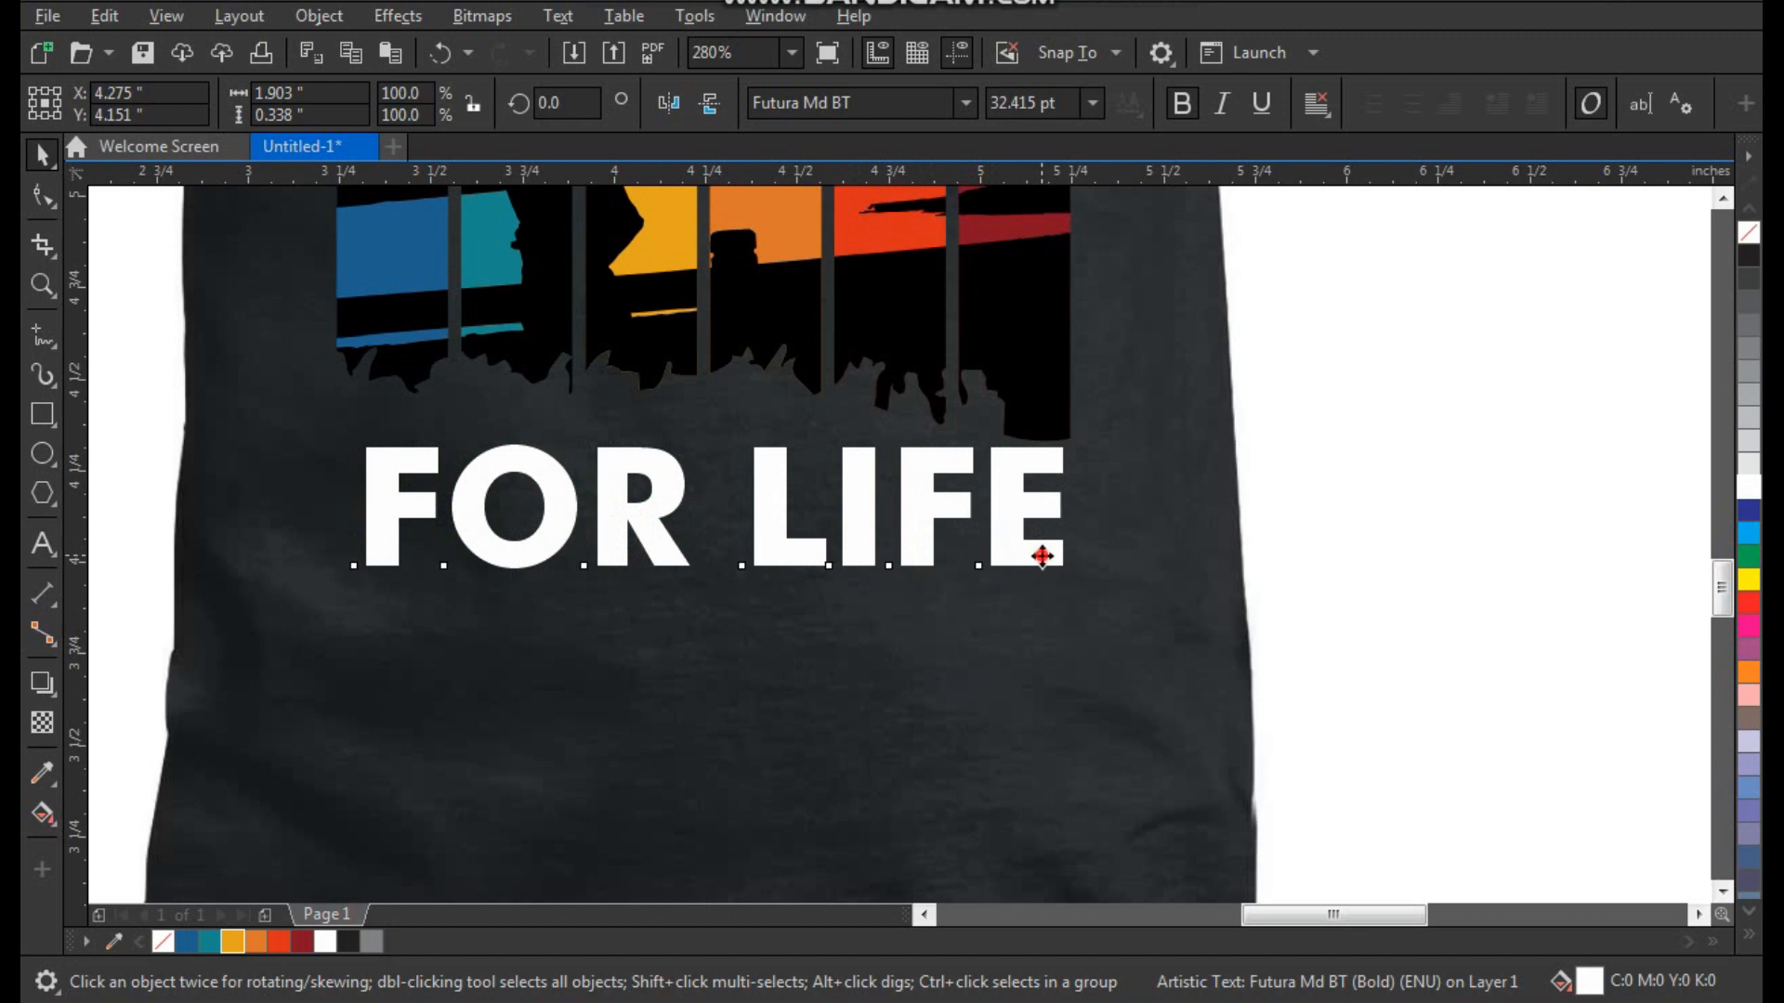
pyautogui.moveTo(1043, 549); pyautogui.dragTo(1043, 599)
pyautogui.press('z')
pyautogui.moveTo(1186, 381); pyautogui.dragTo(336, 699)
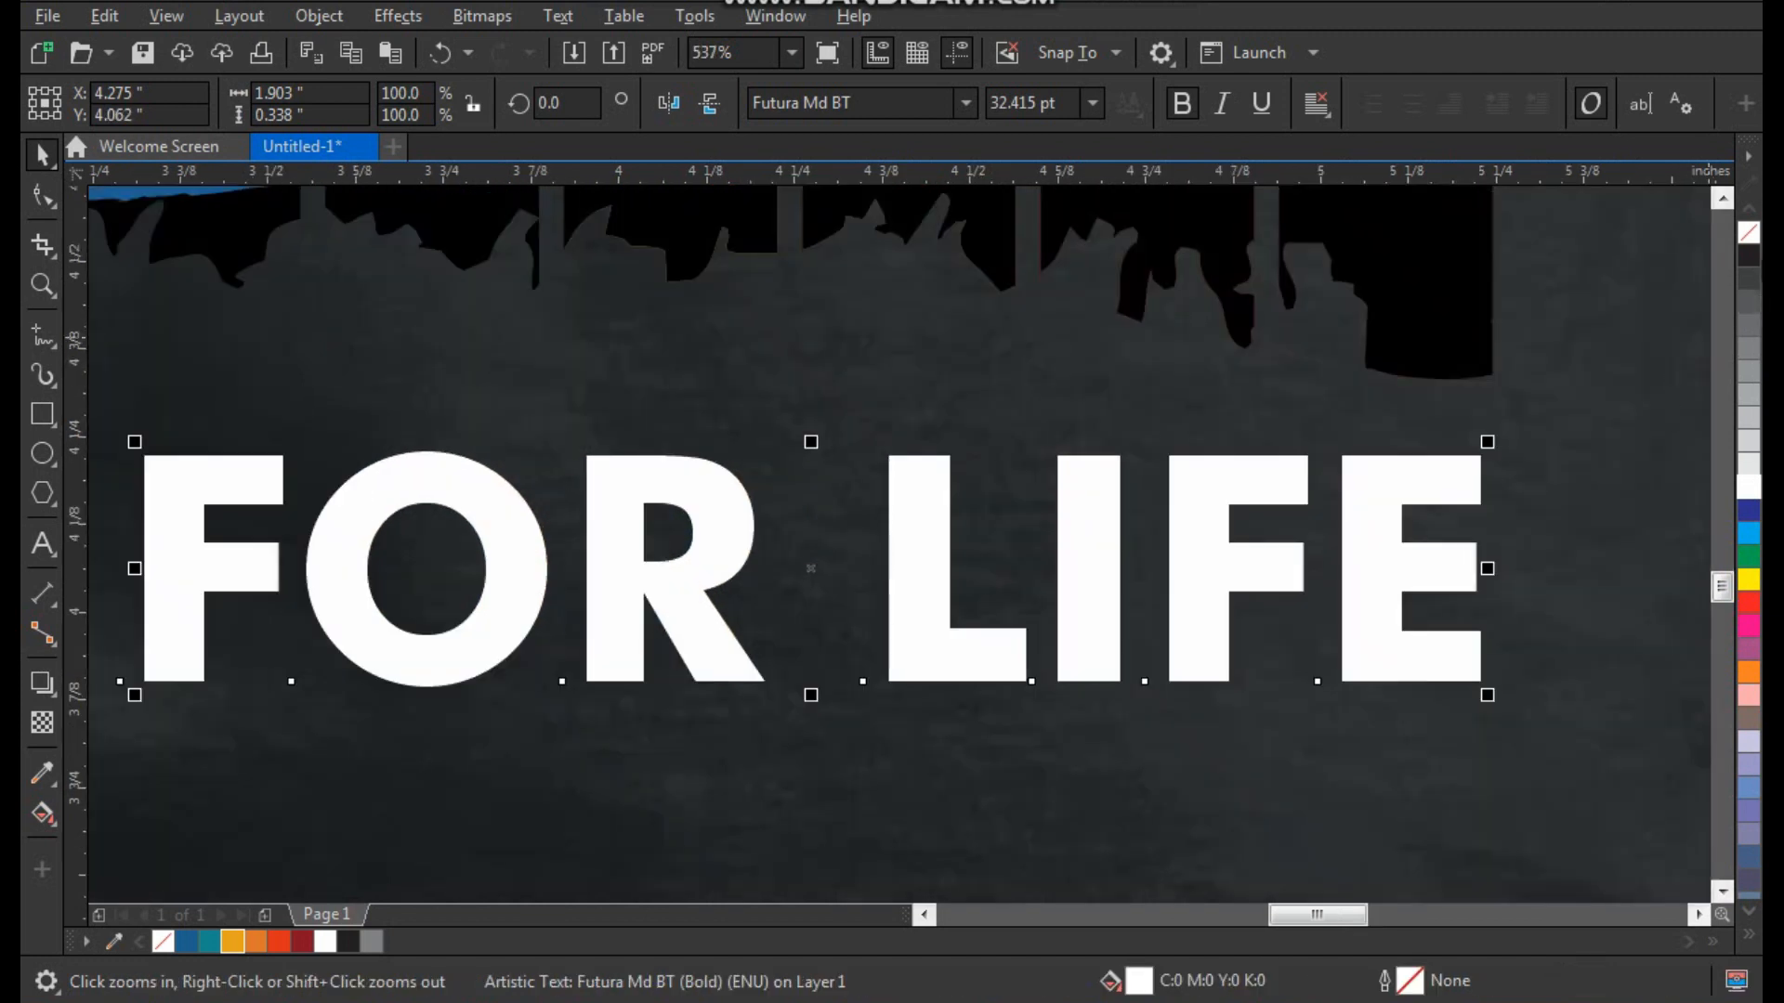
# Remove the fill of the FOR LIFE text and give it a white outline
pyautogui.press('space')
pyautogui.click(1748, 232)
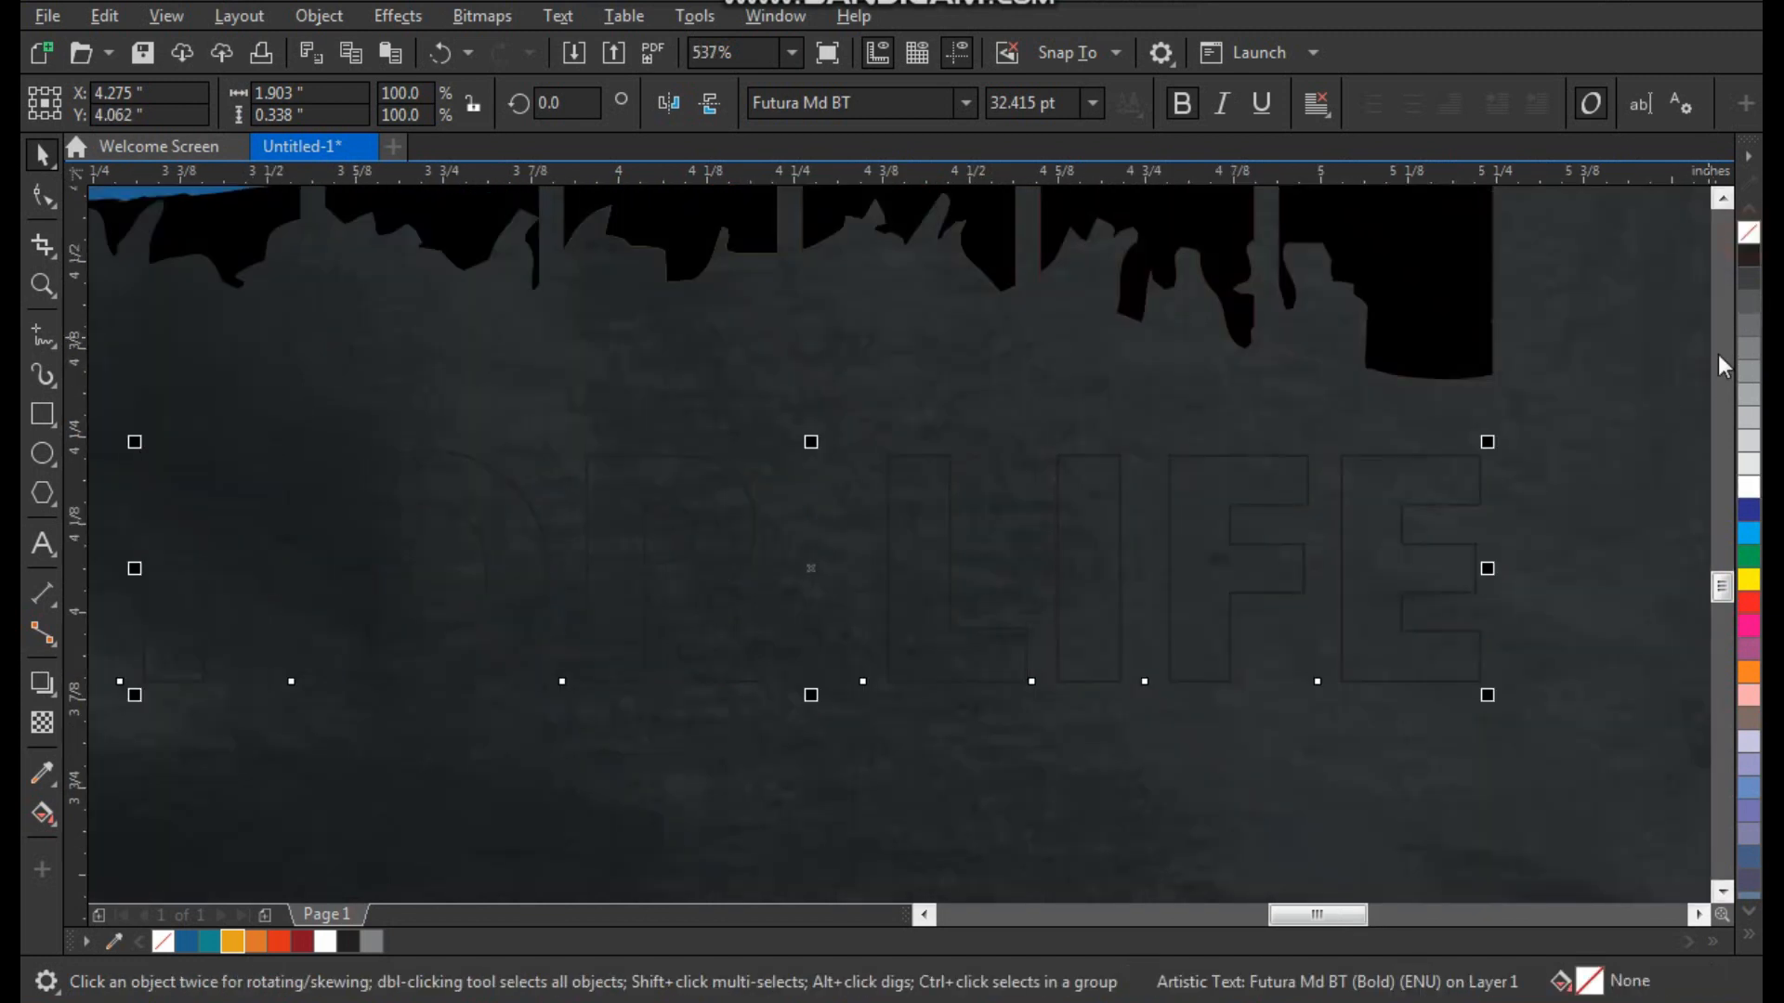
pyautogui.rightClick(1746, 490)
# Set the FOR LIFE outline to 3.0 pt with rounded corners, round line caps and scaling with the object
pyautogui.press('F12')
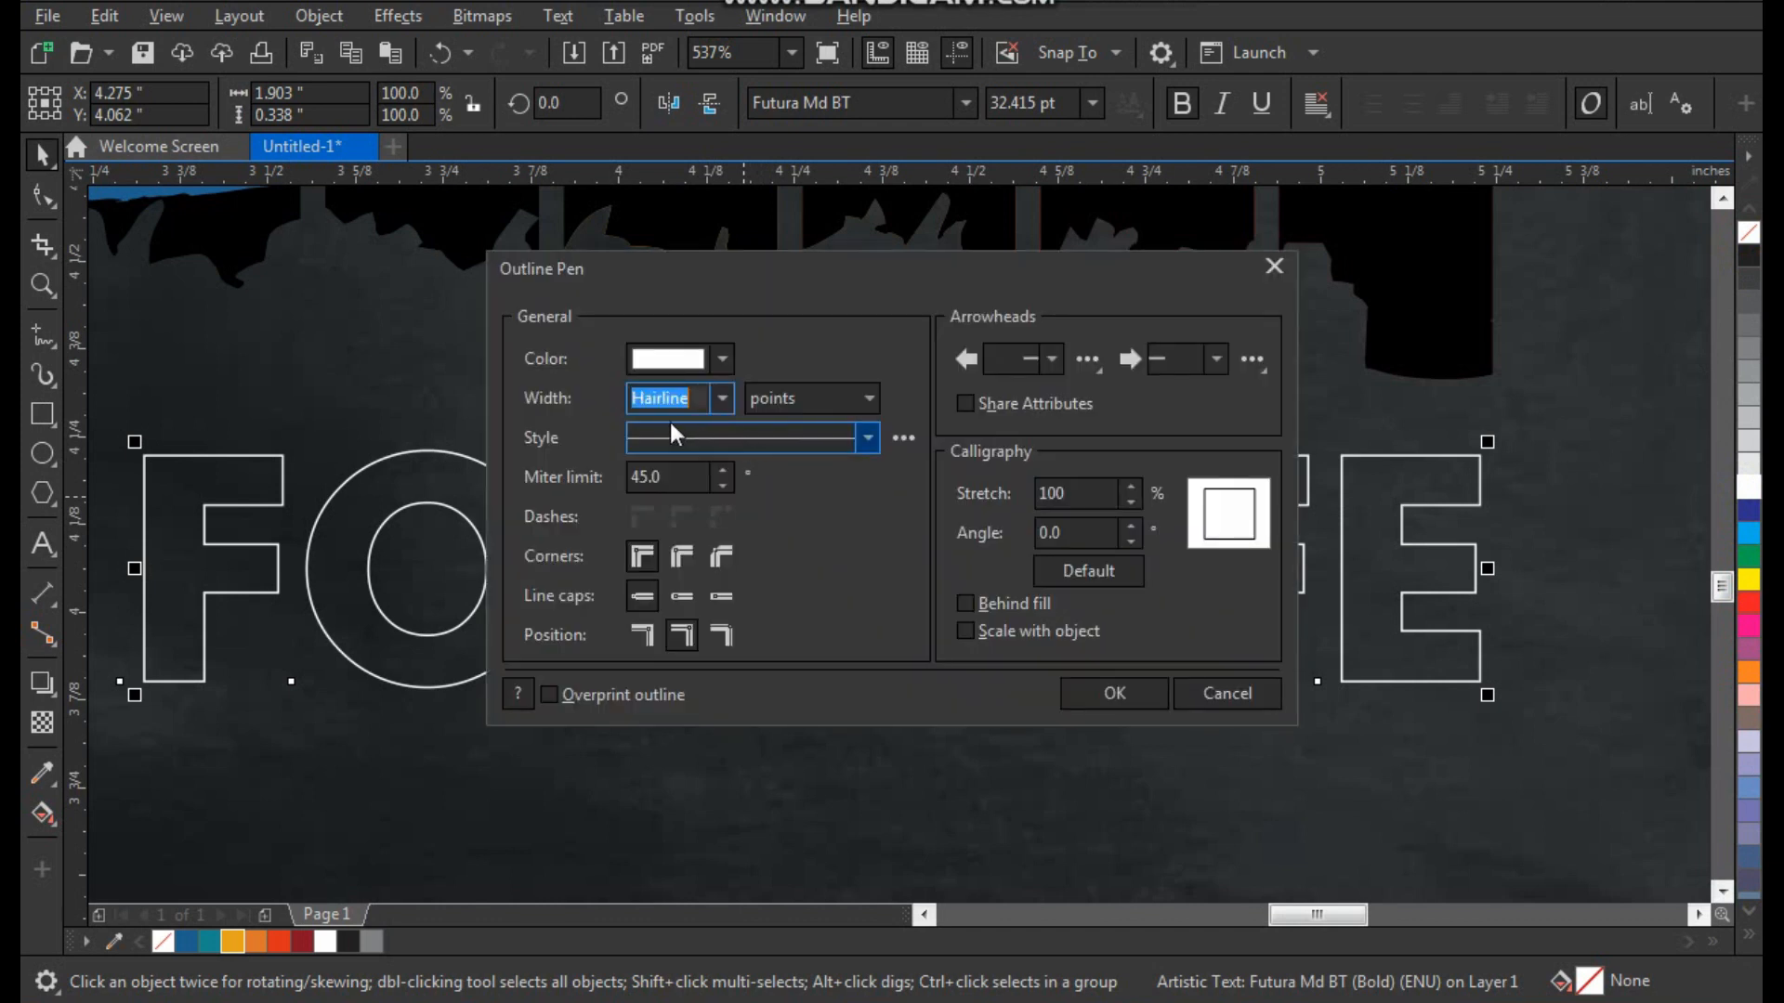
pyautogui.click(721, 399)
pyautogui.click(680, 571)
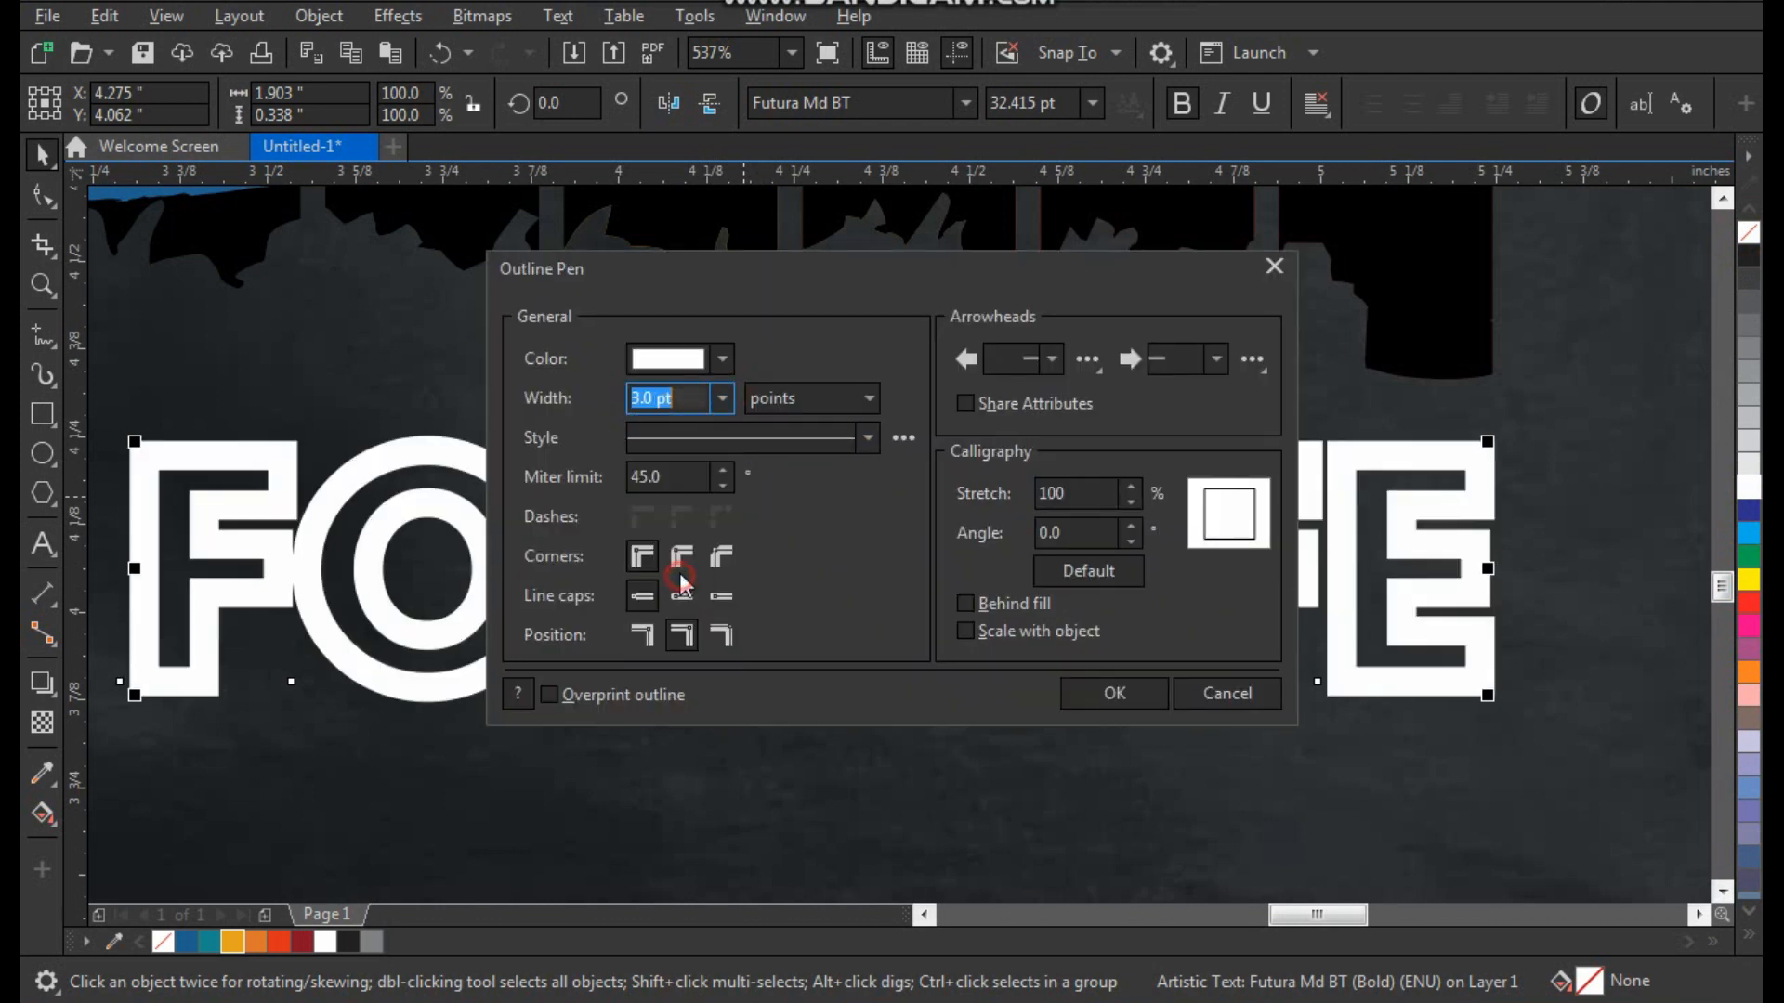
pyautogui.click(681, 596)
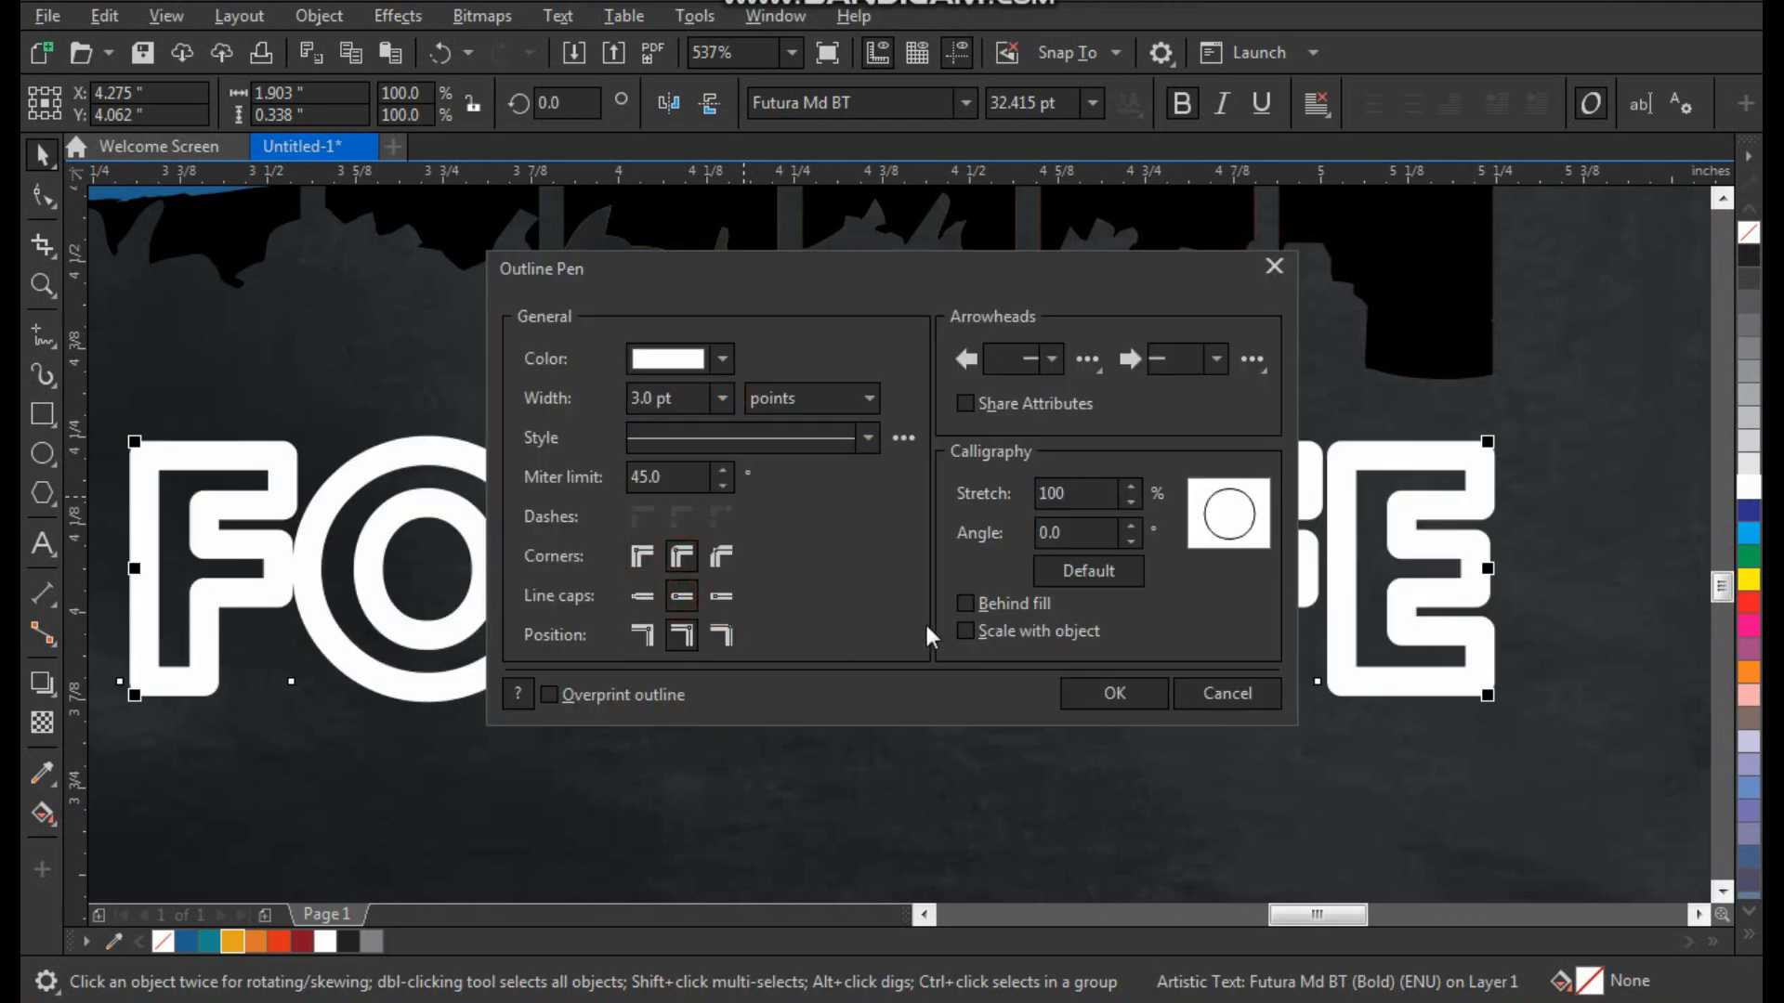
pyautogui.click(979, 632)
pyautogui.click(1082, 687)
# Fill the FOR LIFE letters with black and move the text slightly up towards the stripes
pyautogui.scroll(-1, 1193, 554)
pyautogui.press('F2')
pyautogui.moveTo(1439, 380); pyautogui.dragTo(587, 727)
pyautogui.click(1739, 260)
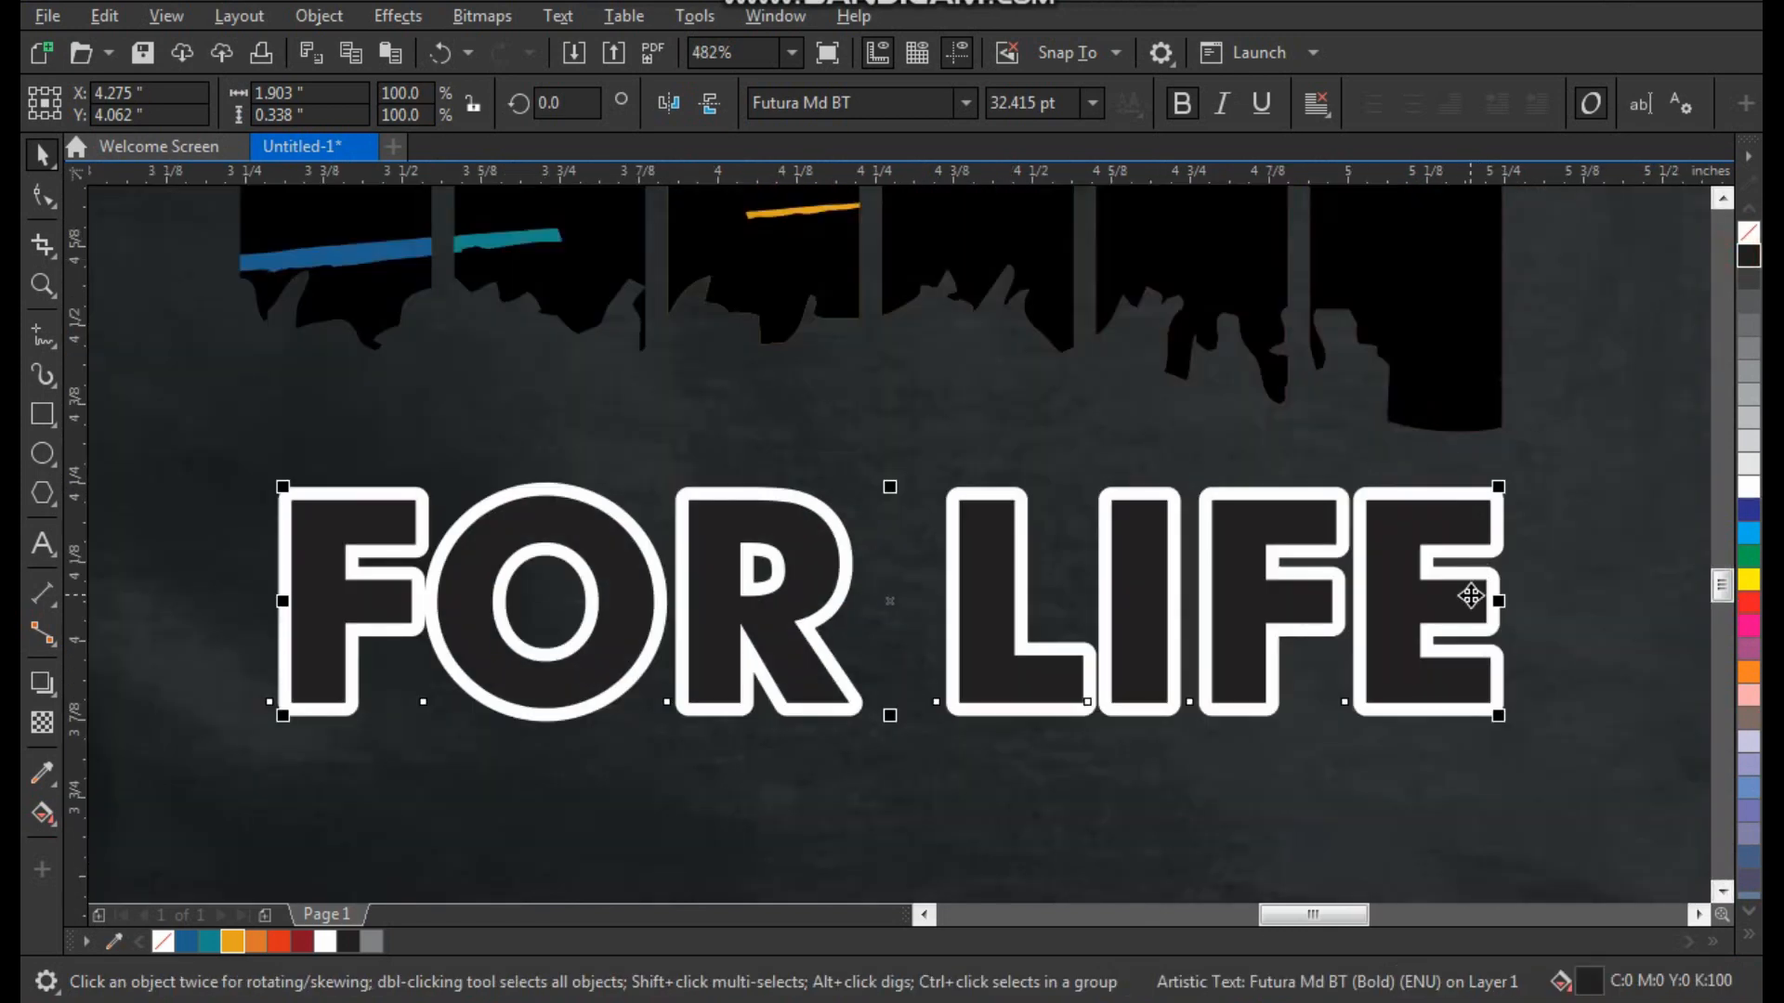
pyautogui.scroll(-2, 1226, 595)
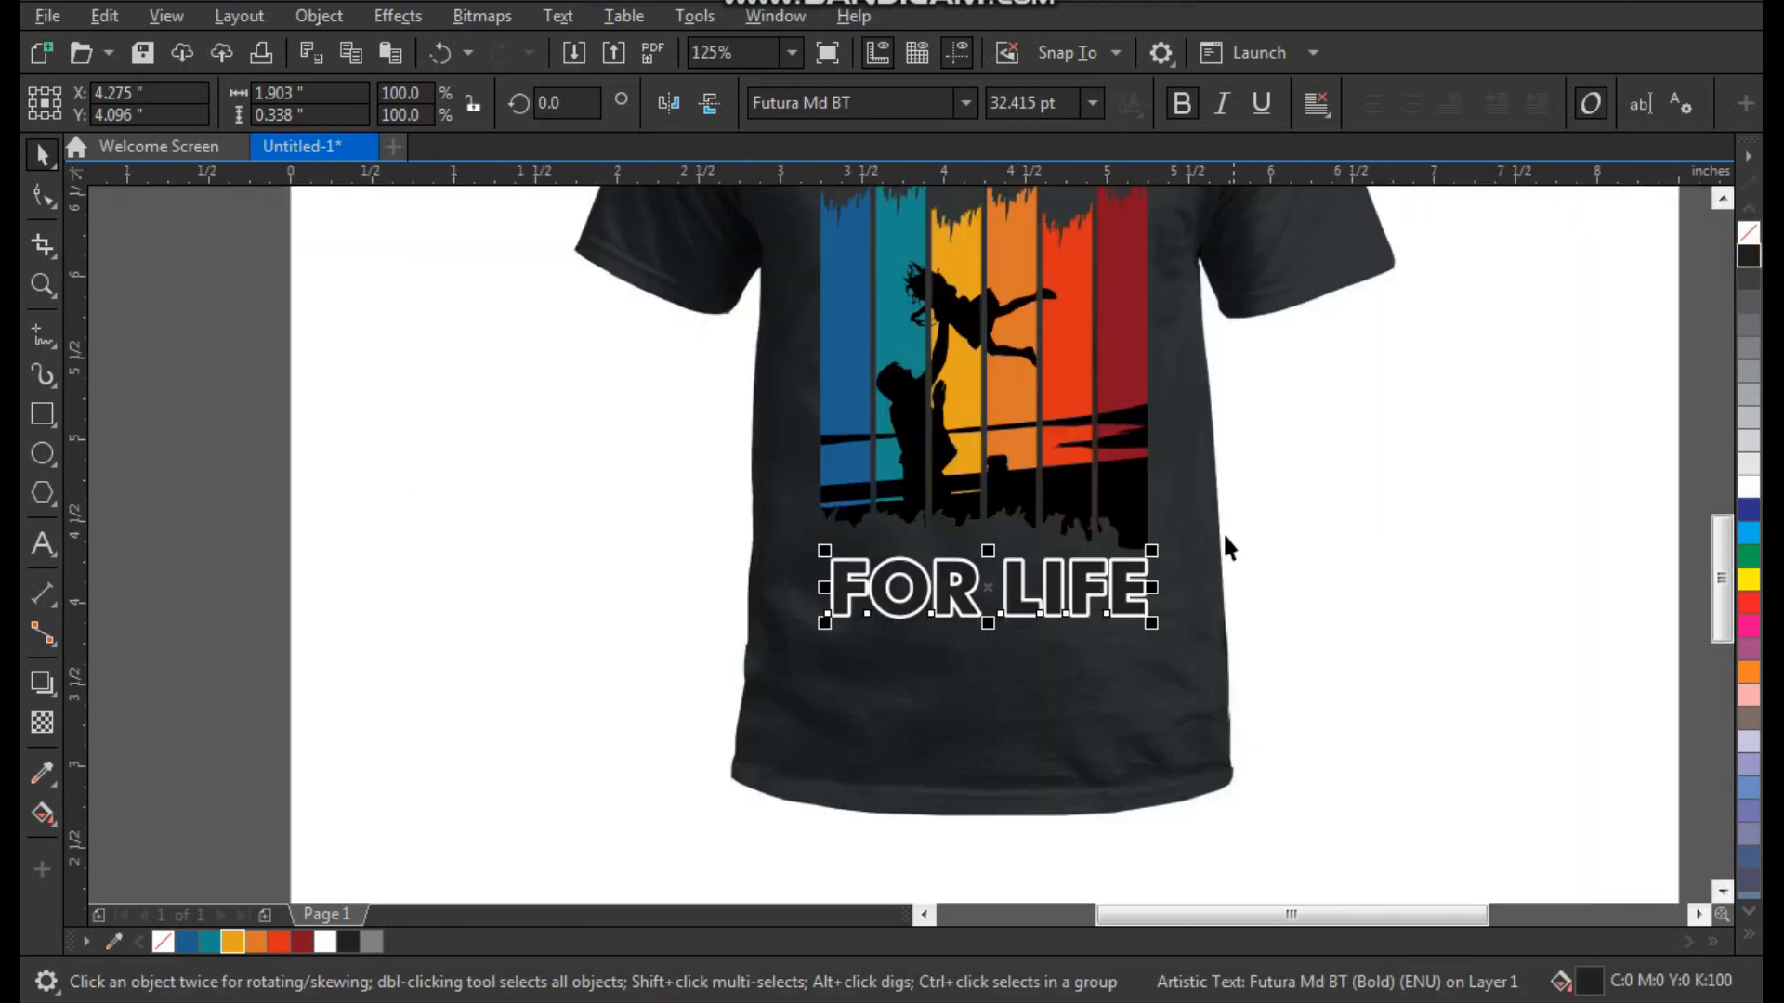
pyautogui.scroll(-1, 1226, 539)
pyautogui.click(1414, 510)
pyautogui.press('F2')
pyautogui.moveTo(1412, 251); pyautogui.dragTo(848, 659)
# Group the stripes and both text lines, scale the group to about 1.89 inches wide and reposition it on the shirt's chest
pyautogui.moveTo(669, 288); pyautogui.dragTo(1035, 806)
pyautogui.hotkey('ctrl', 'g')
pyautogui.moveTo(959, 549); pyautogui.dragTo(960, 572)
pyautogui.moveTo(1017, 344); pyautogui.dragTo(984, 390)
pyautogui.moveTo(929, 518); pyautogui.dragTo(945, 483)
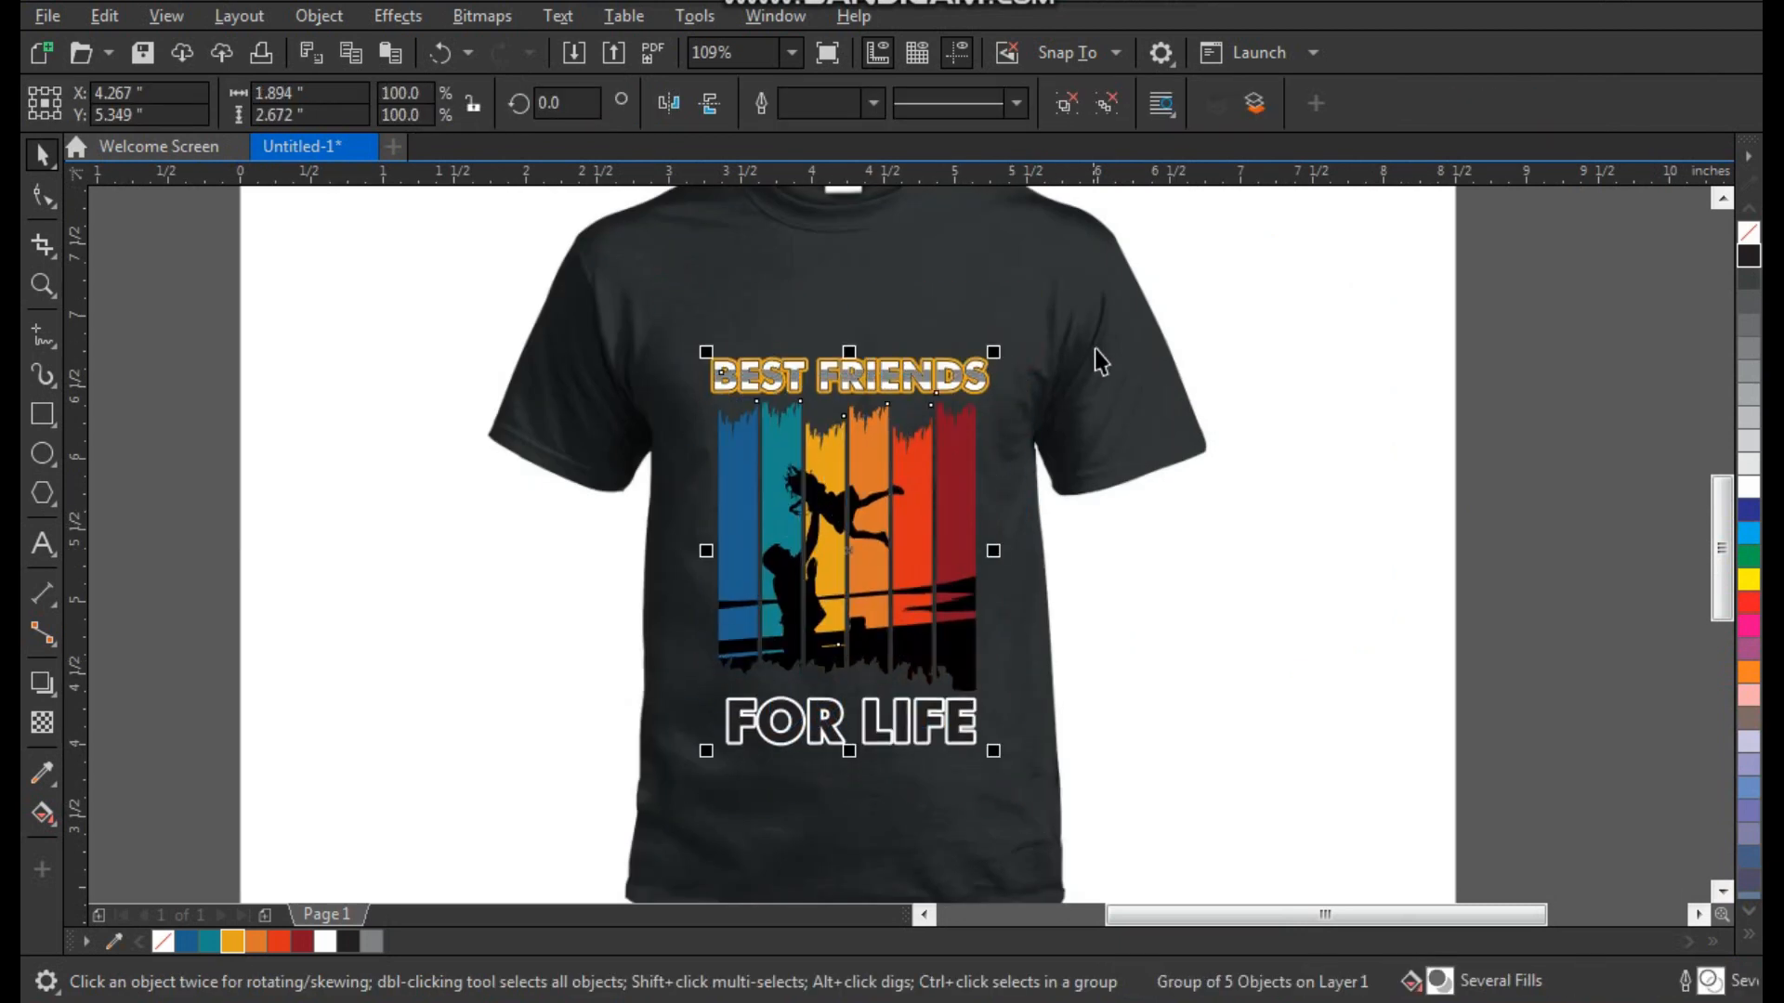
# Deselect the design and examine the finished artwork on the whole T-shirt mockup
pyautogui.click(1095, 348)
pyautogui.hotkey('shift', 'F4')
pyautogui.click(1223, 287)
pyautogui.press('F2')
pyautogui.moveTo(1219, 266); pyautogui.dragTo(610, 744)
pyautogui.moveTo(643, 249); pyautogui.dragTo(1212, 827)
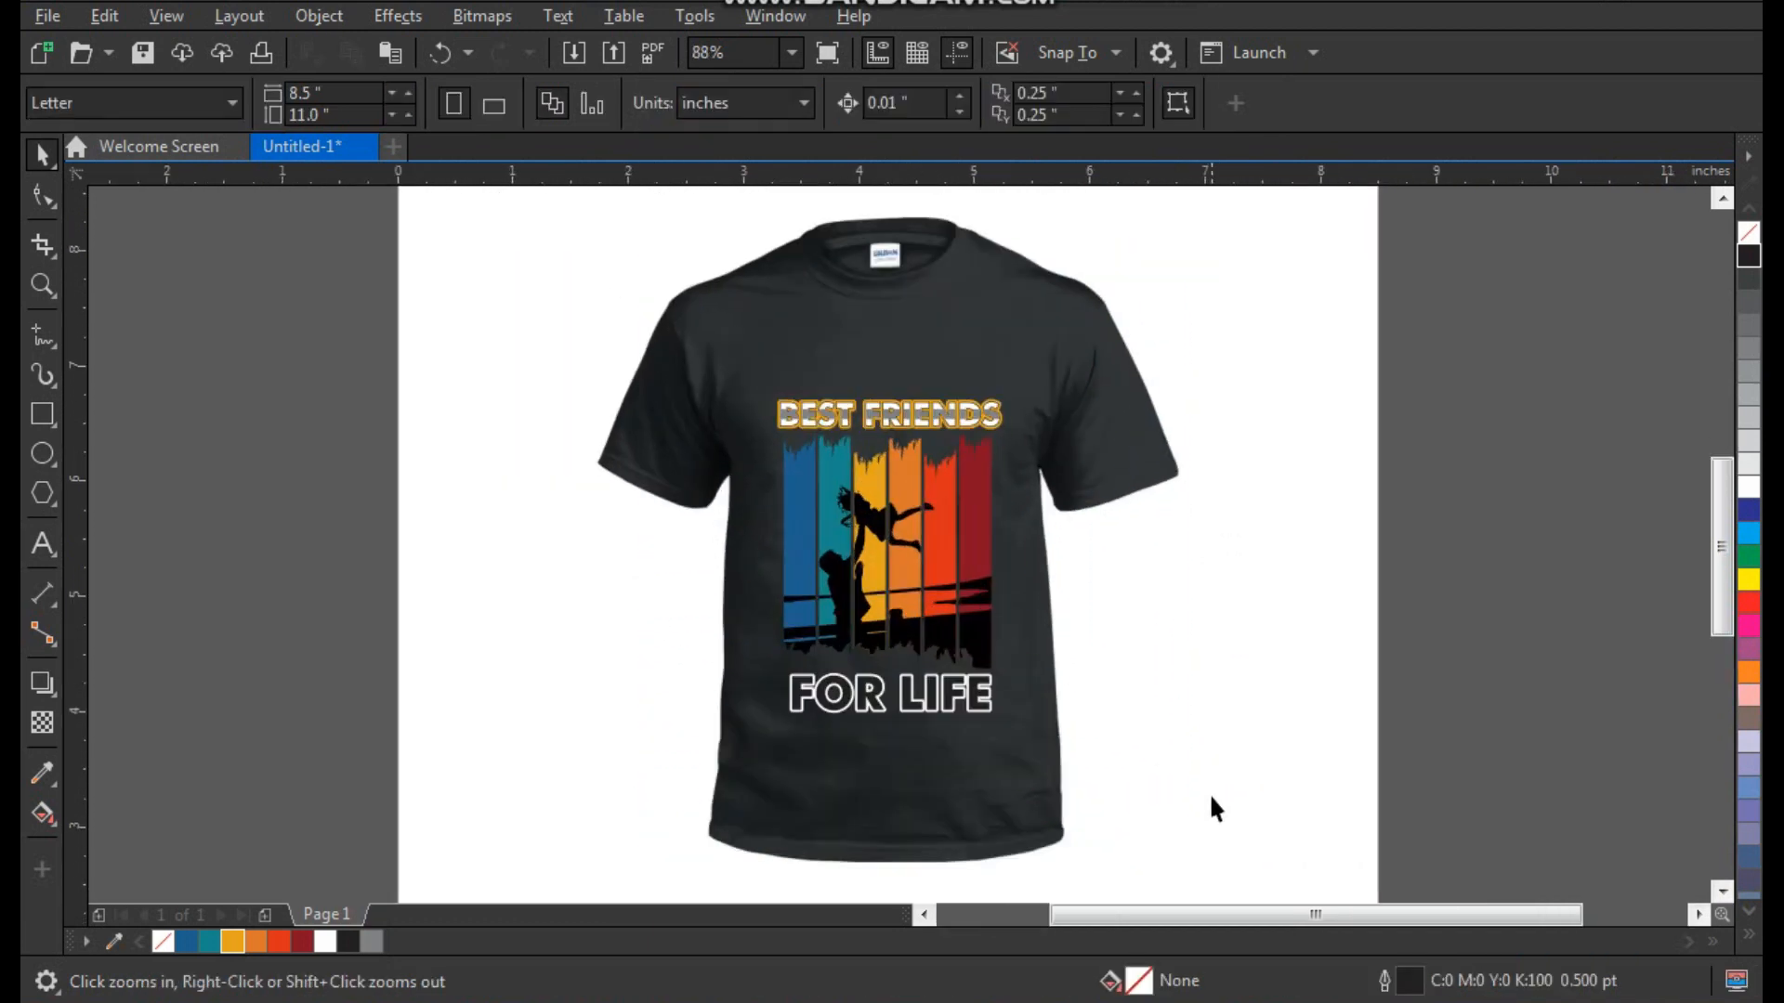
pyautogui.click(1222, 631)
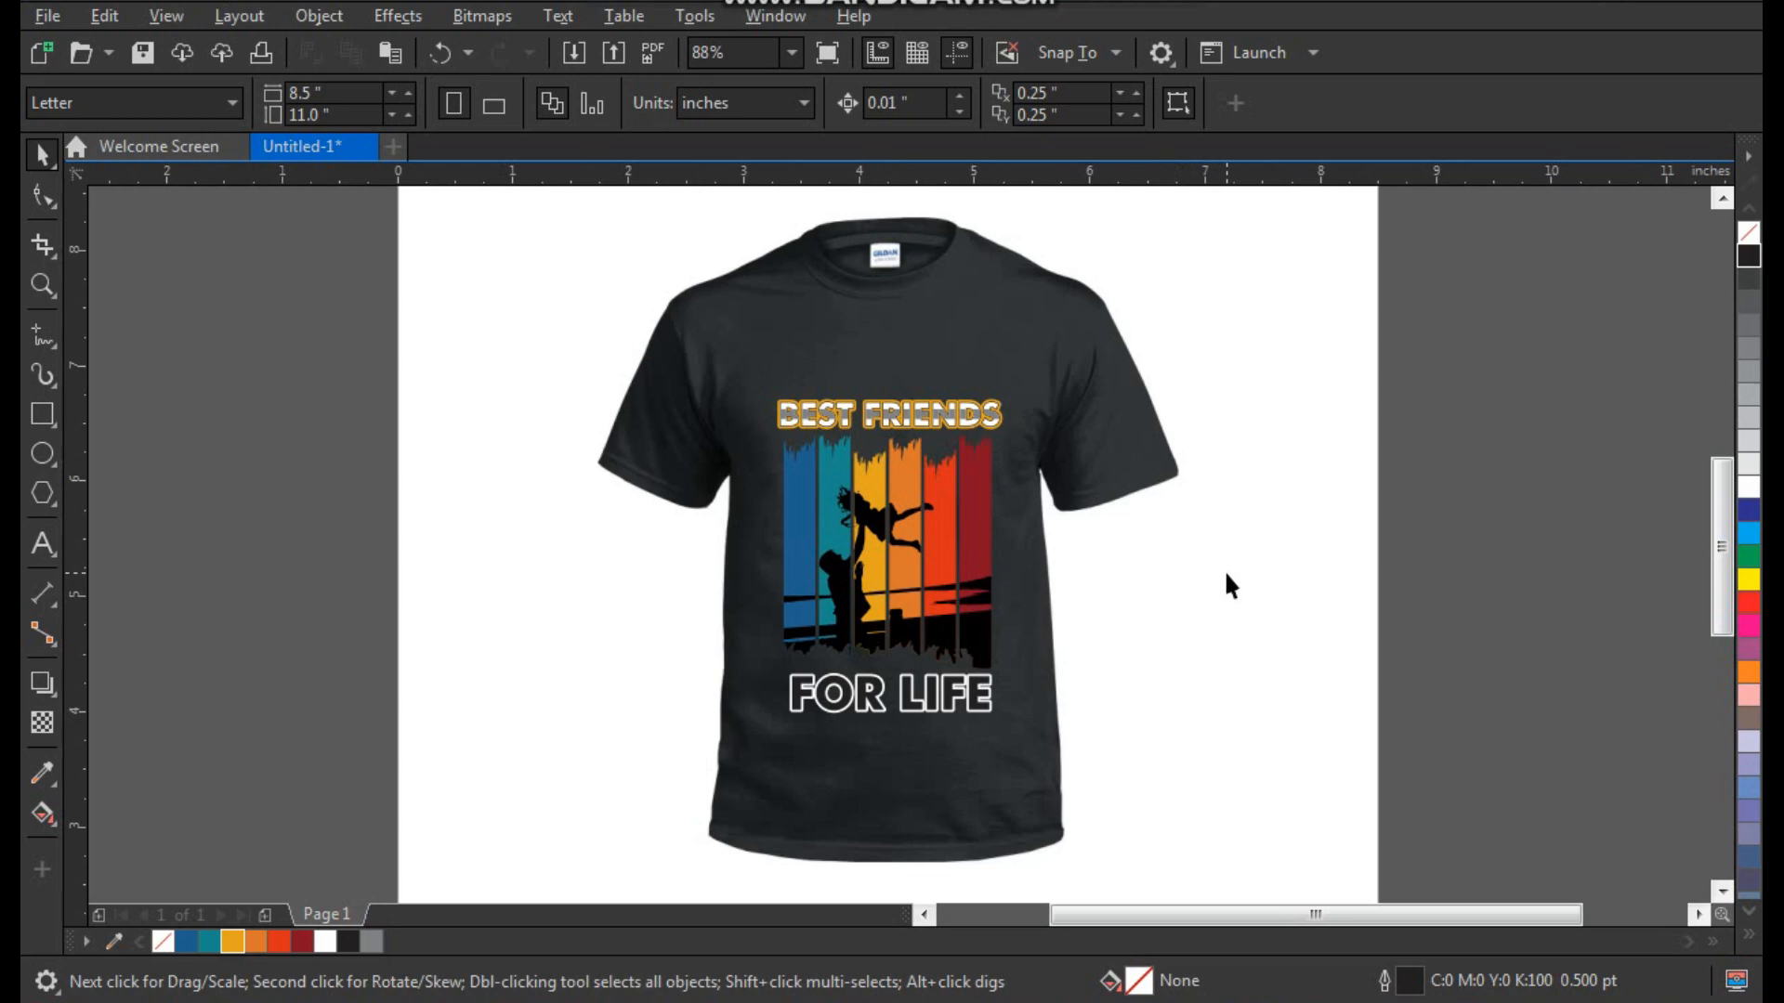